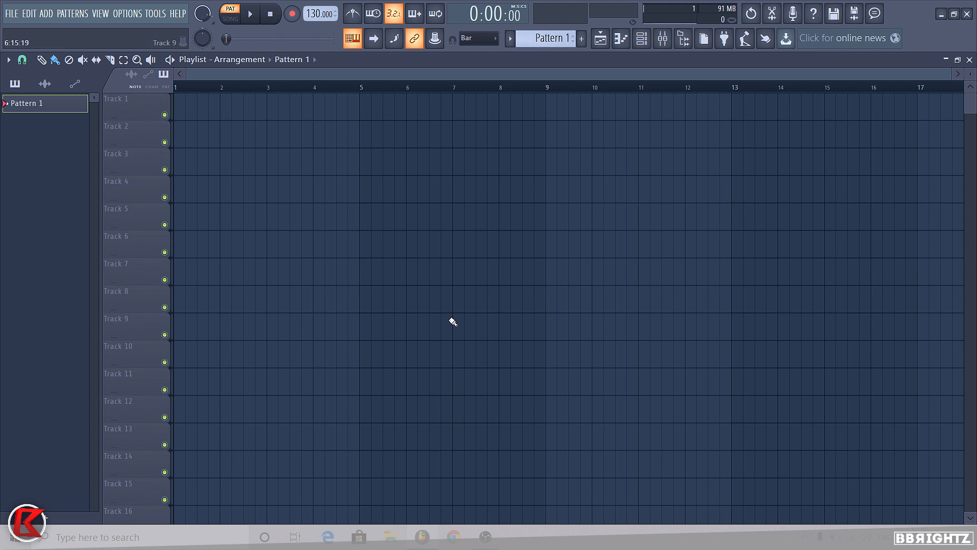
key(F9)
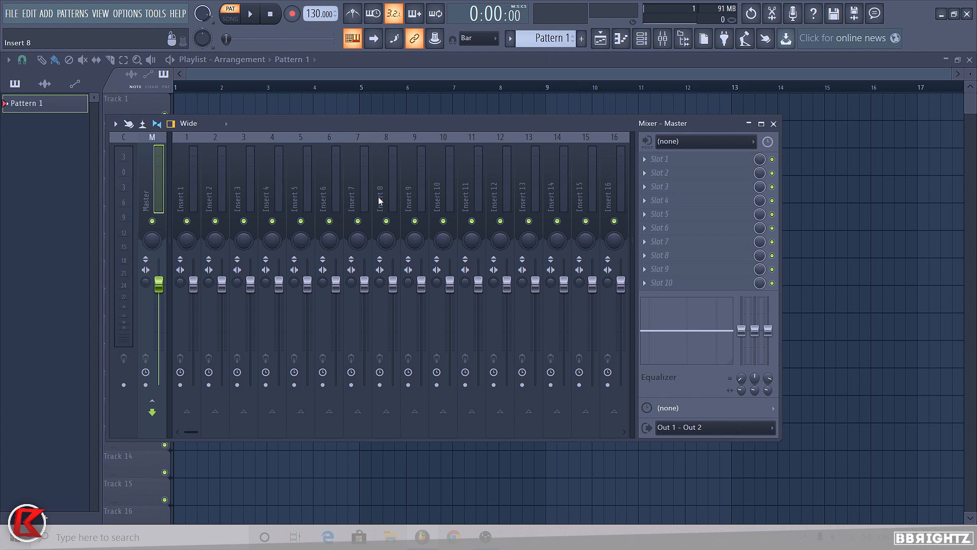
key(F9)
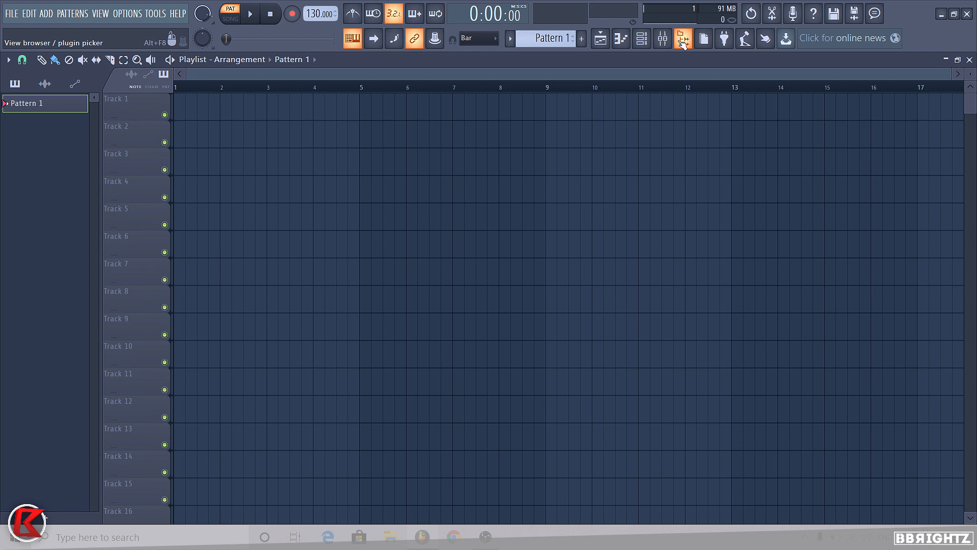
click(662, 38)
click(662, 38)
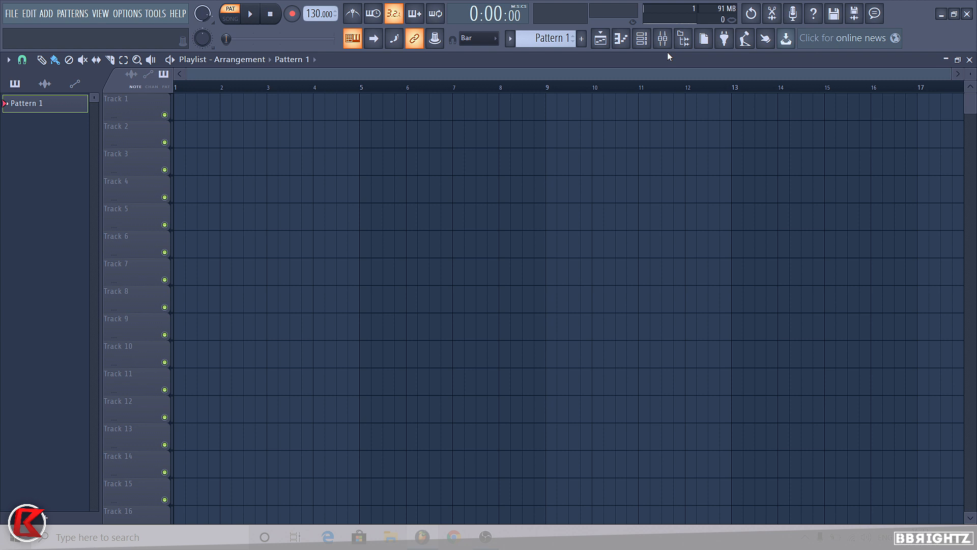
Step: Show the sample browser and open BBrightz EDM Festival Samples, Big Room Kicks, Top Big Room Festival Kicks
click(683, 38)
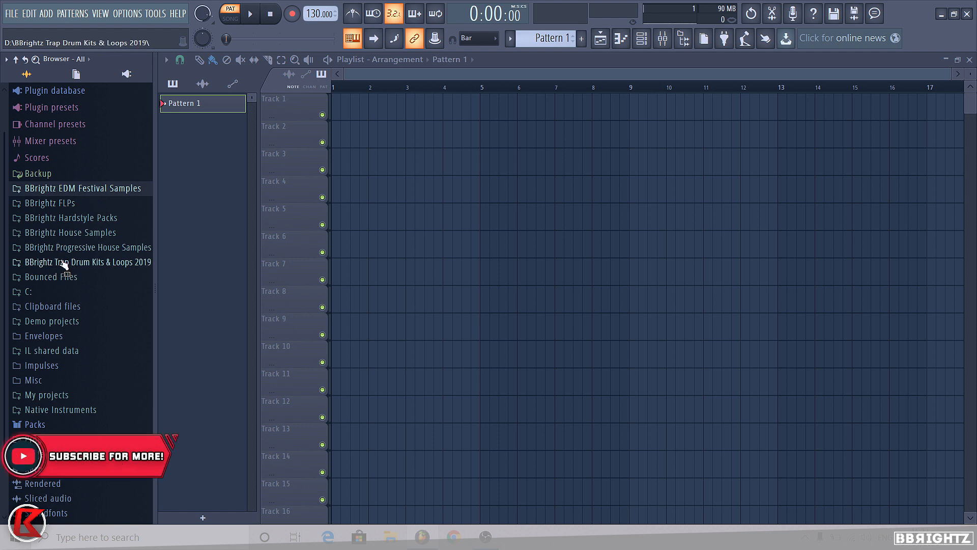
click(94, 189)
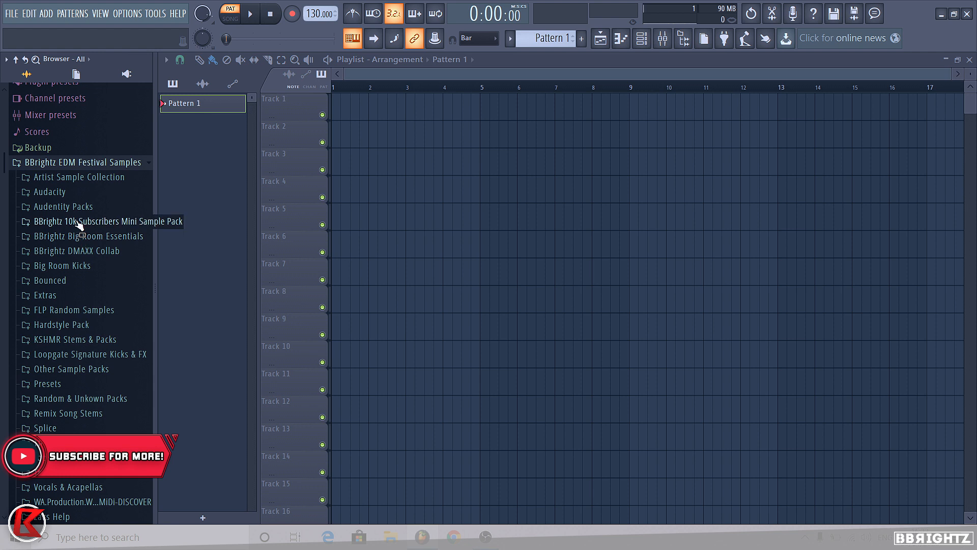
scroll(76, 255, down, 4)
scroll(63, 285, up, 3)
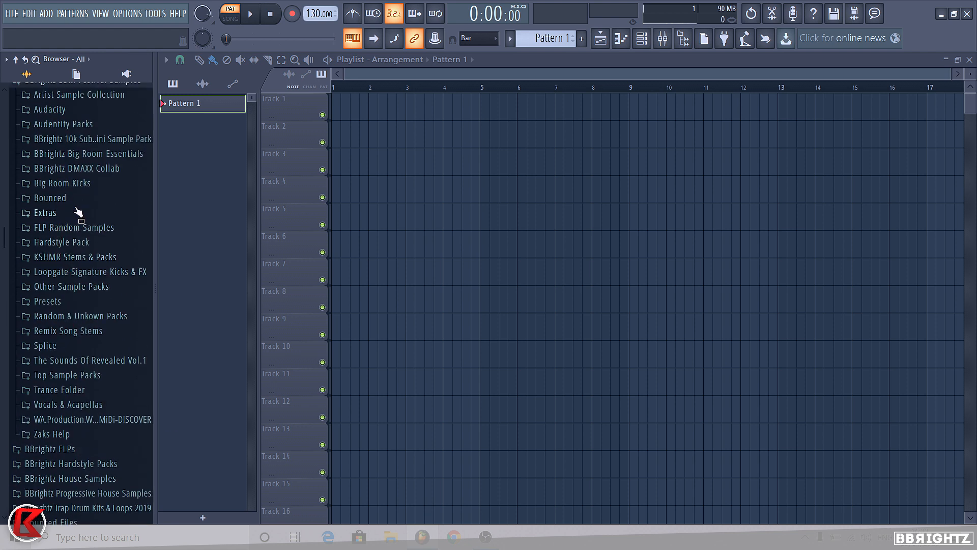
scroll(79, 208, down, 6)
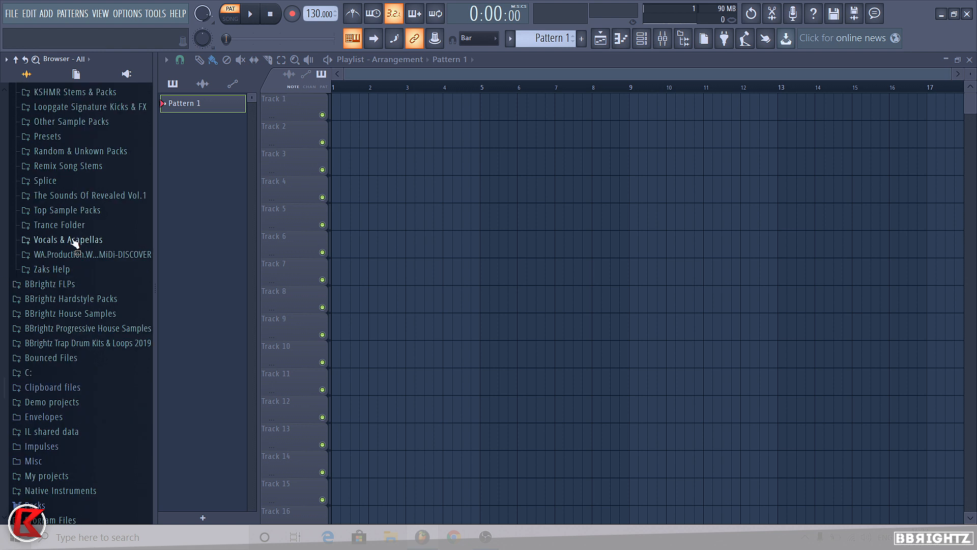
scroll(72, 229, up, 3)
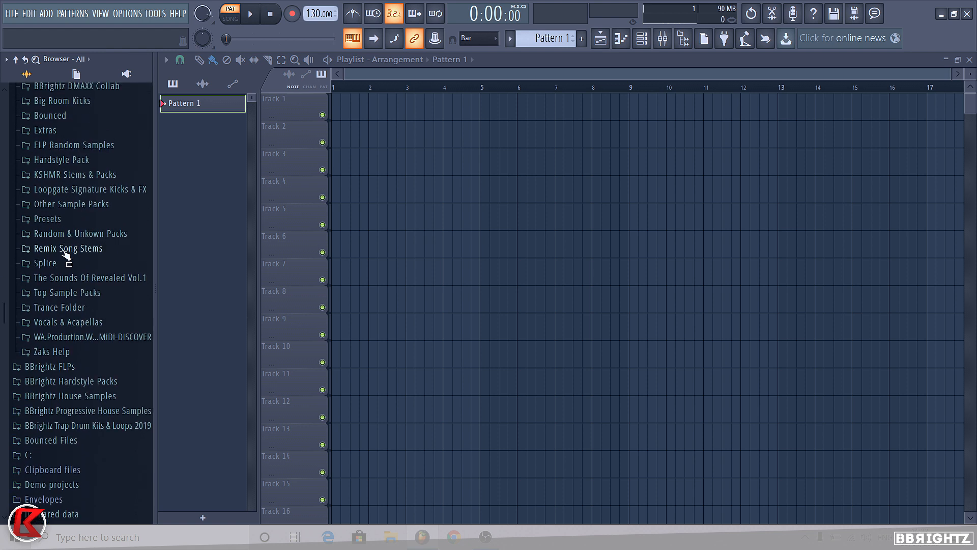
click(84, 100)
click(84, 130)
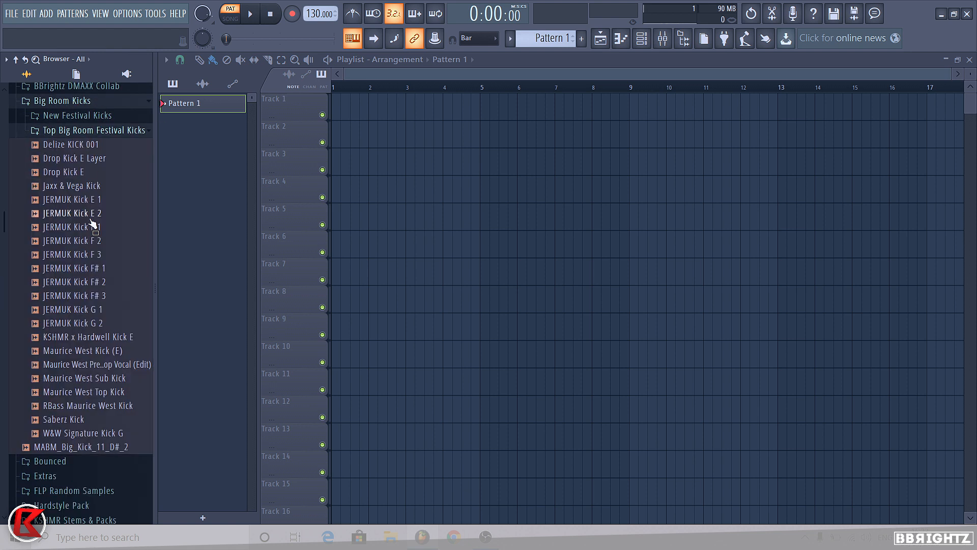
Step: Place W&W Signature Kick G on Track 3, audition the JERMUK kicks and place JERMUK Kick F 3 on Track 4 of the playlist
click(85, 432)
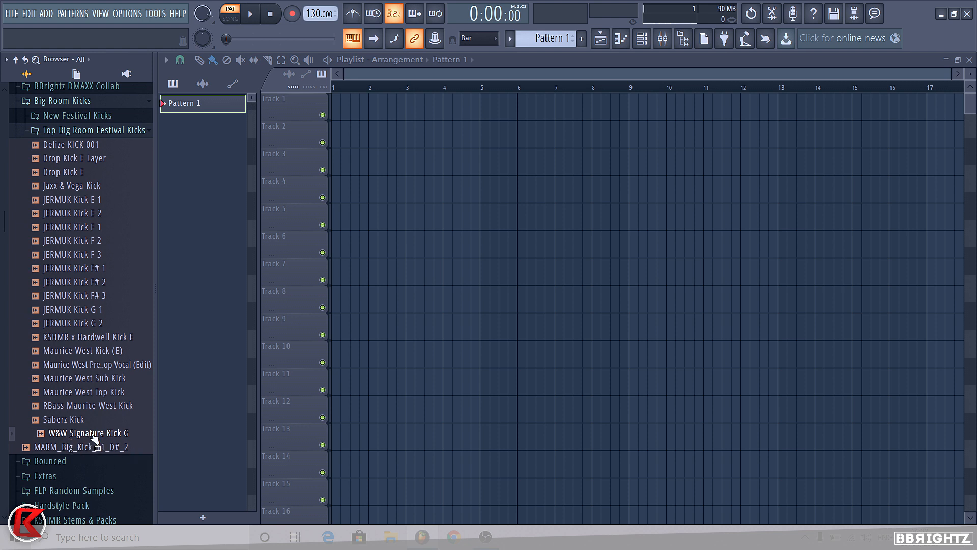
mouse_move(92, 435)
mouse_down()
mouse_move(429, 179)
mouse_move(373, 164)
mouse_up()
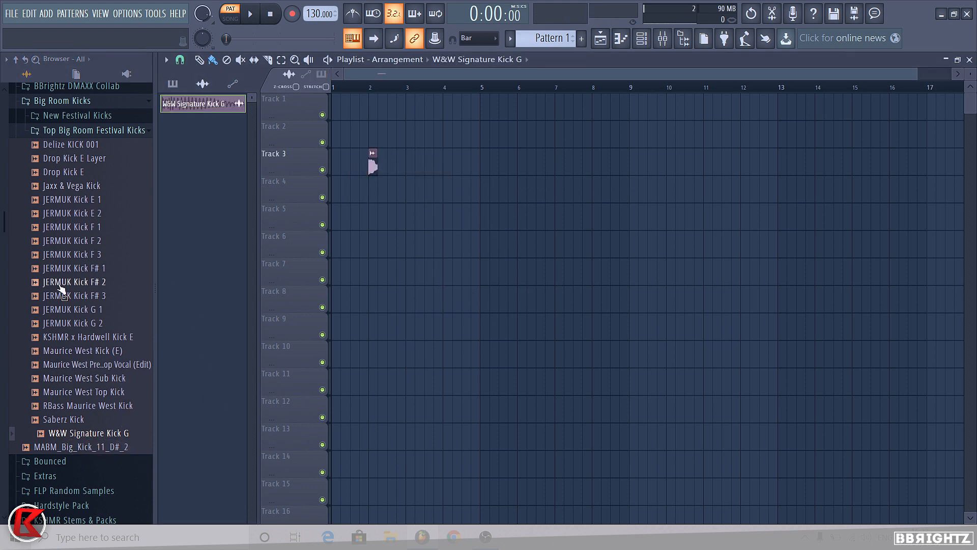
click(71, 324)
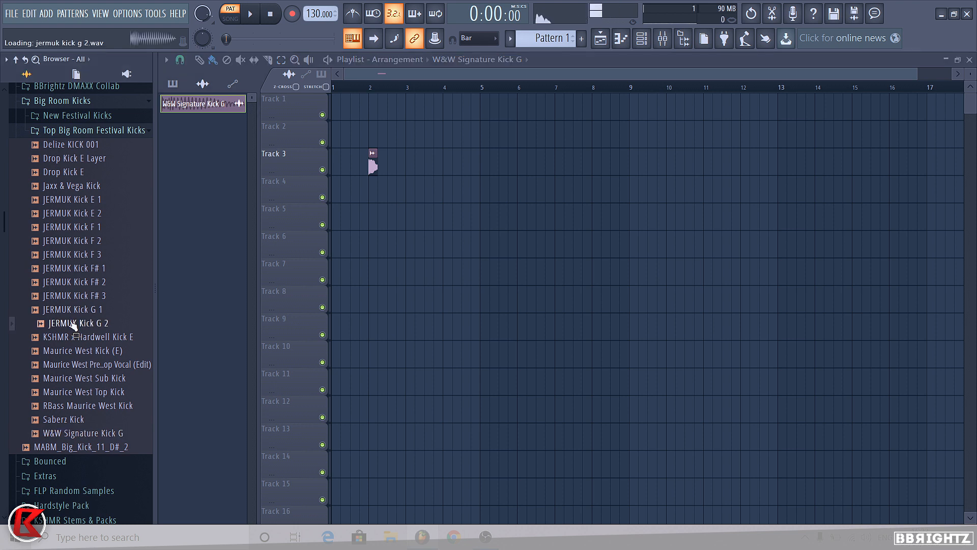
key(Up)
key(Up)
key(Up)
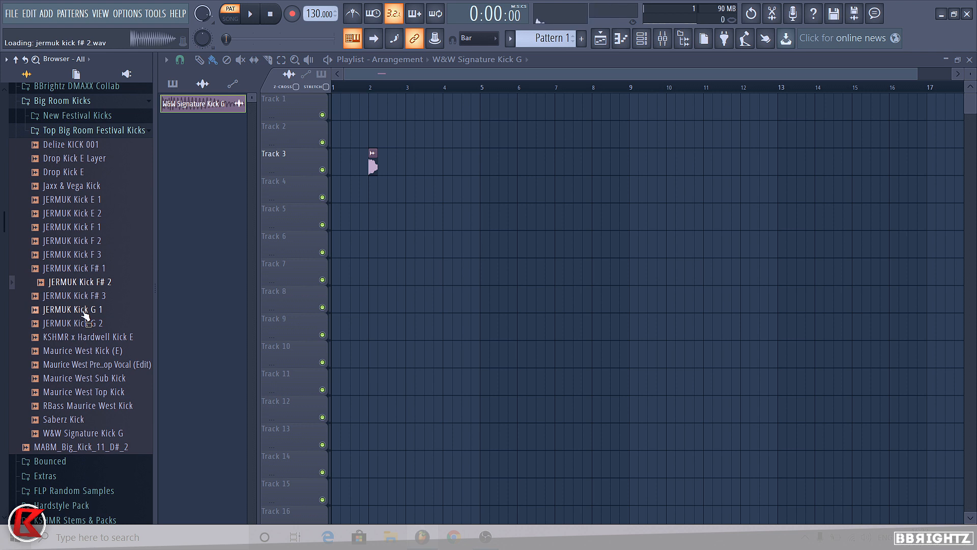
key(Up)
key(Up)
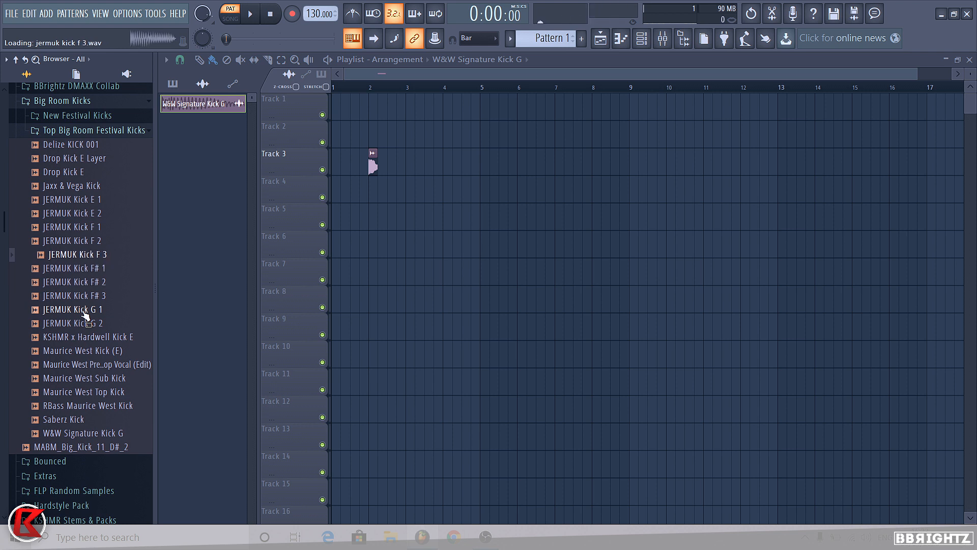
drag(57, 254, 363, 195)
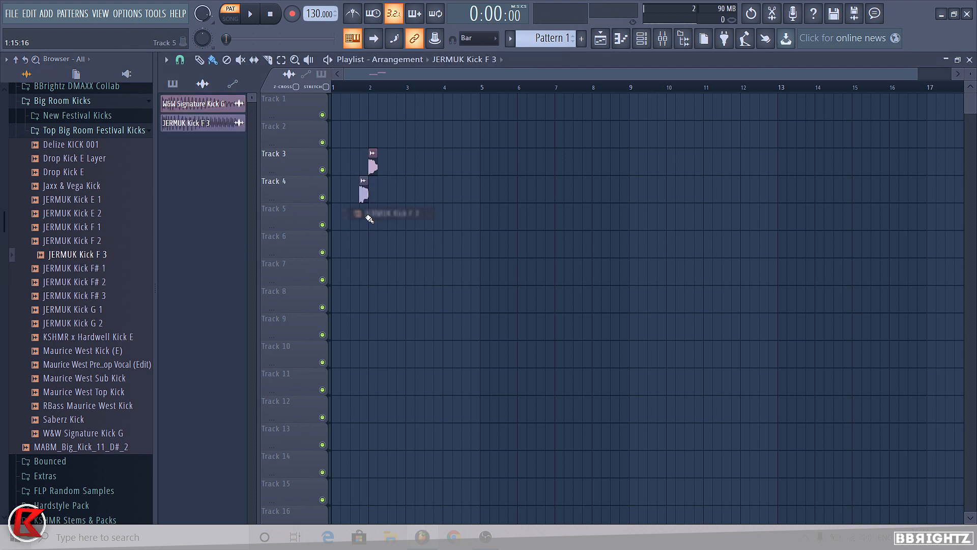
Step: Audition the JERMUK kick samples listed above JERMUK Kick F 3, up to JERMUK Kick E 1
key(Up)
key(Up)
key(Up)
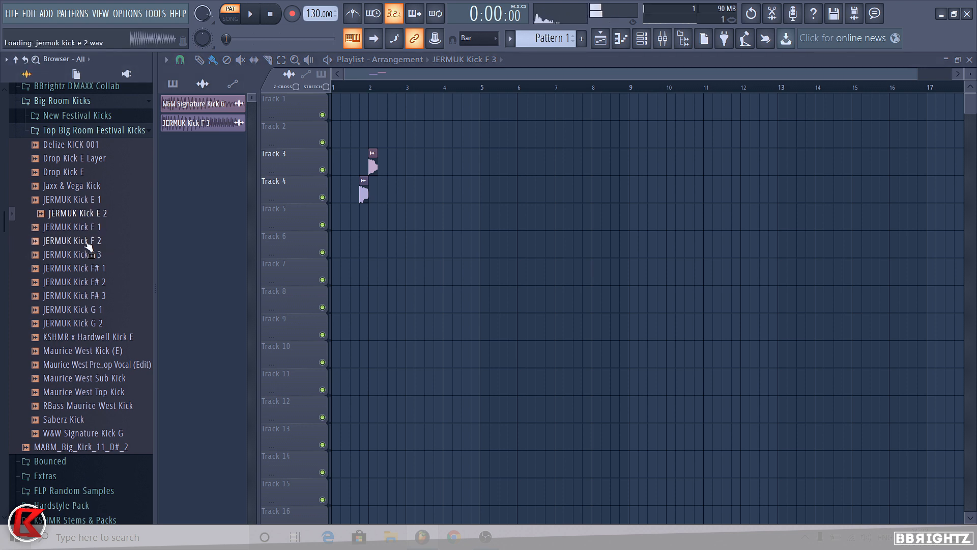
key(Up)
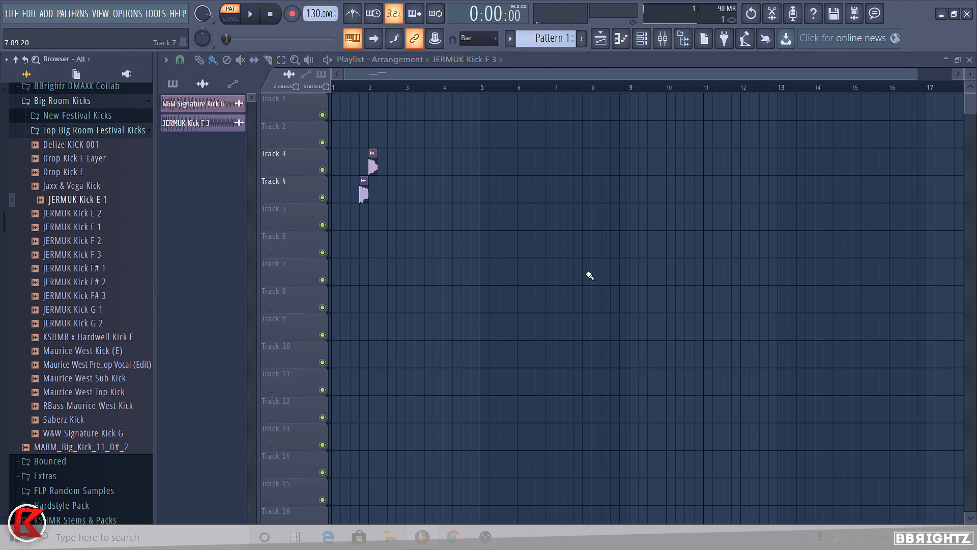
Step: Move the W&W Signature Kick G clip to the start of Track 2 and the JERMUK Kick F 3 clip to the start of Track 3
scroll(407, 163, up, 2)
drag(389, 162, 336, 132)
scroll(318, 131, up, 4)
double_click(339, 131)
click(328, 341)
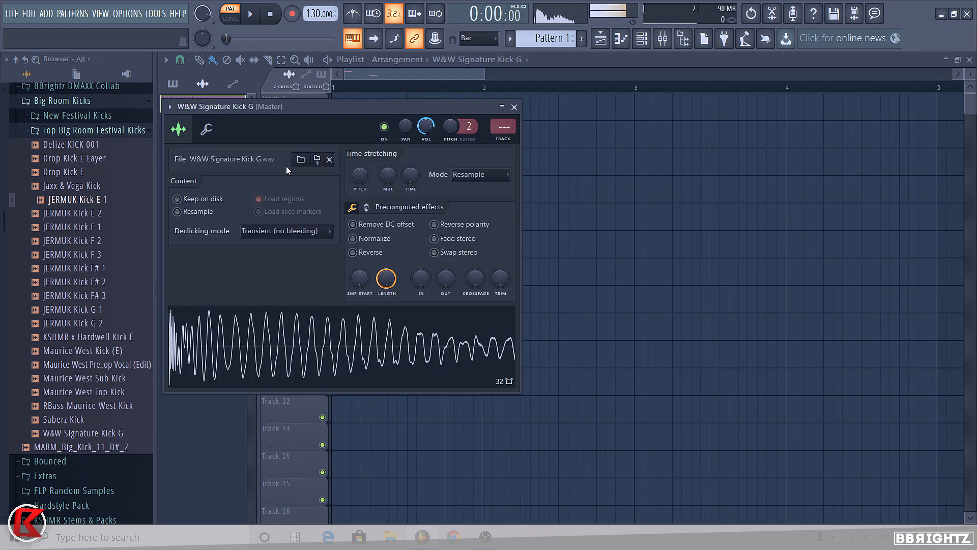
right_click(538, 243)
scroll(556, 194, up, 1)
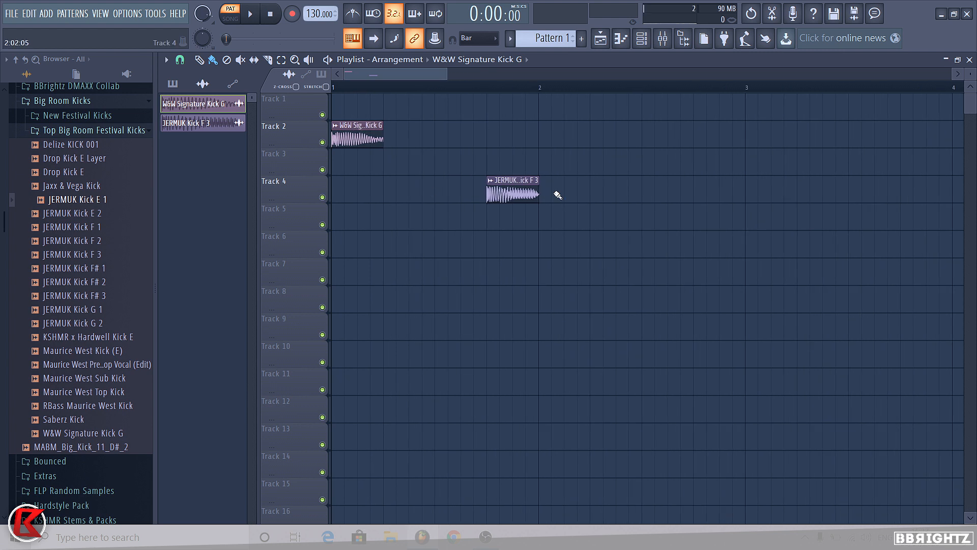
drag(512, 194, 320, 170)
scroll(320, 171, up, 3)
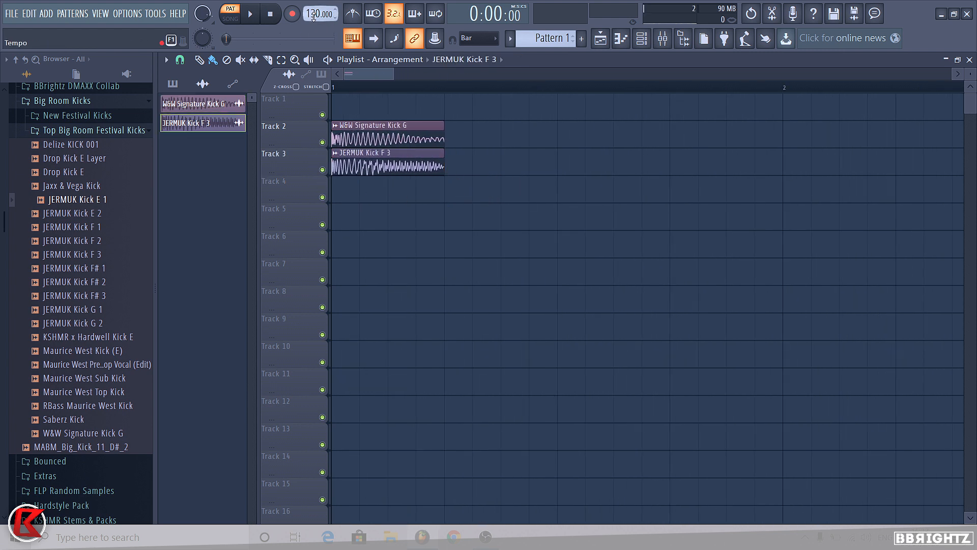
Step: Set the project tempo to 128 and check the sampler settings of both kick clips
drag(314, 17, 314, 19)
double_click(361, 140)
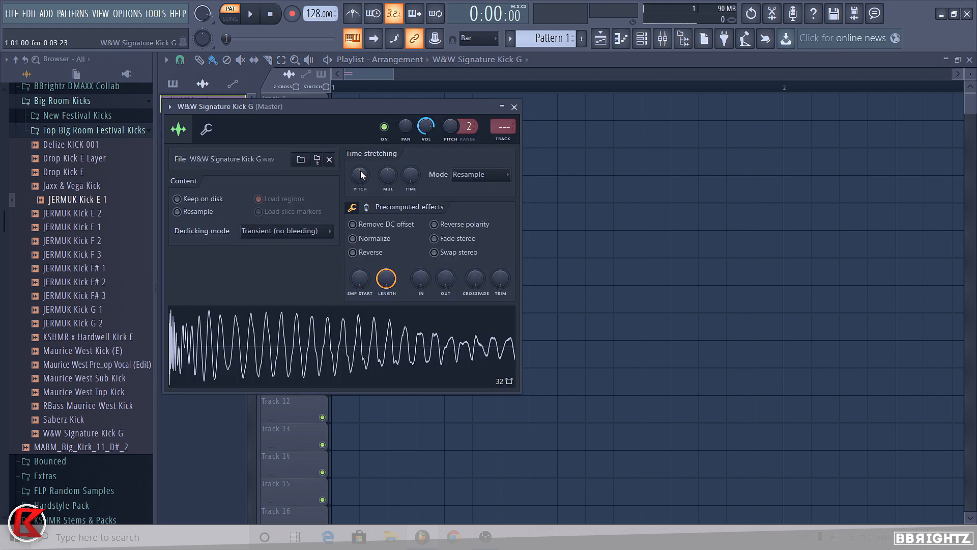
right_click(414, 175)
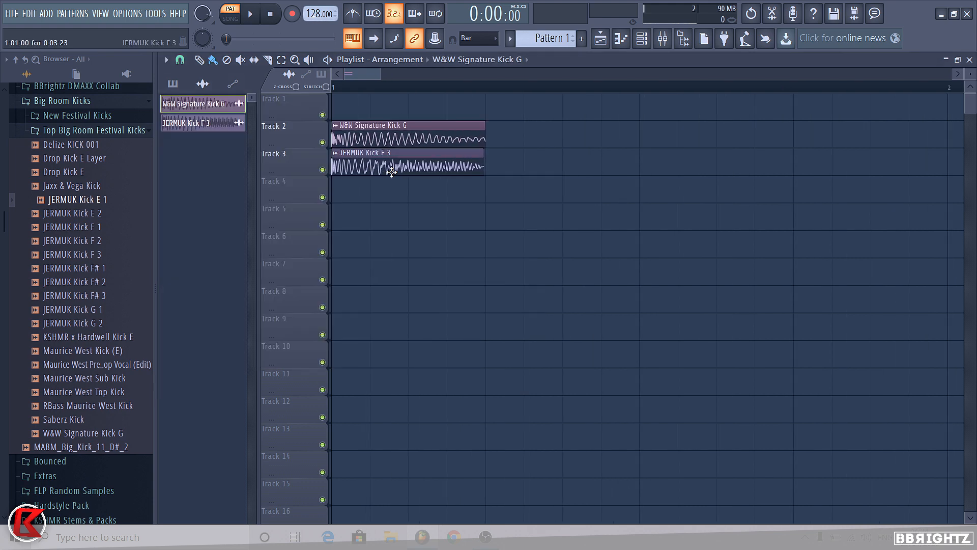
double_click(391, 172)
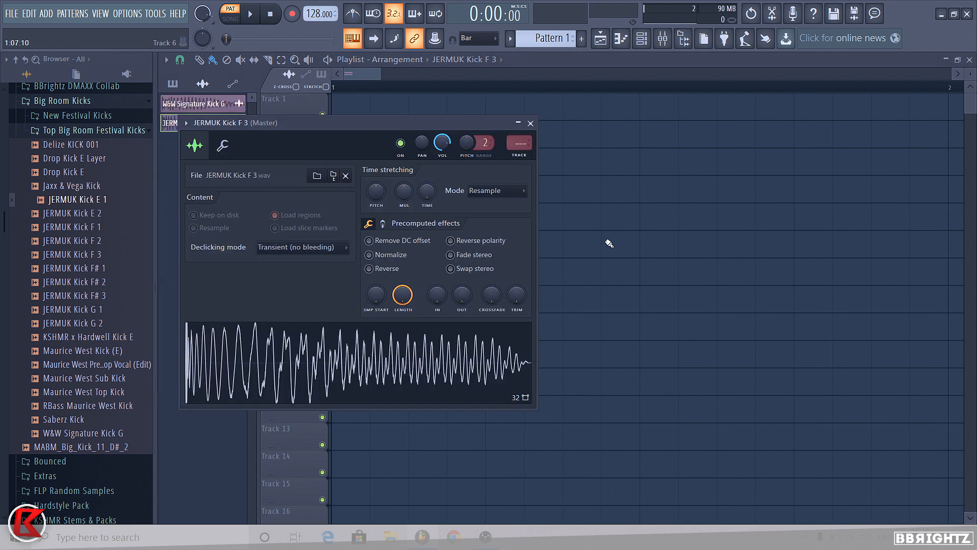
right_click(607, 240)
Step: Extend the JERMUK Kick F 3 clip, slice it level with the end of the W&W kick and delete the excess
drag(483, 166, 528, 180)
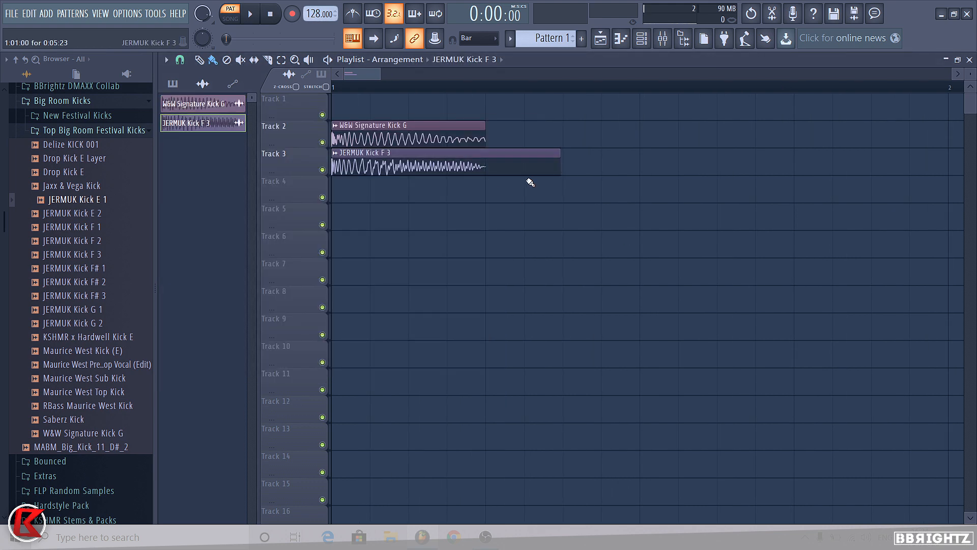
shift+right_click(486, 176)
right_click(519, 159)
scroll(393, 144, down, 1)
Step: Collapse the Big Room Kicks folder and browse Top Sample Packs, Hy2rogen - EDM 3, HE3 WAV, Drum Hits to the kick samples
click(81, 128)
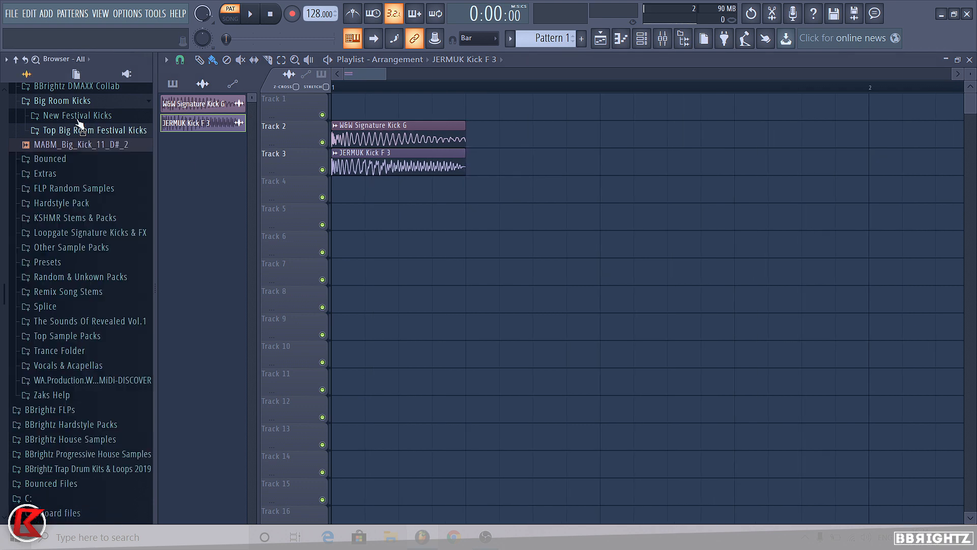
click(81, 100)
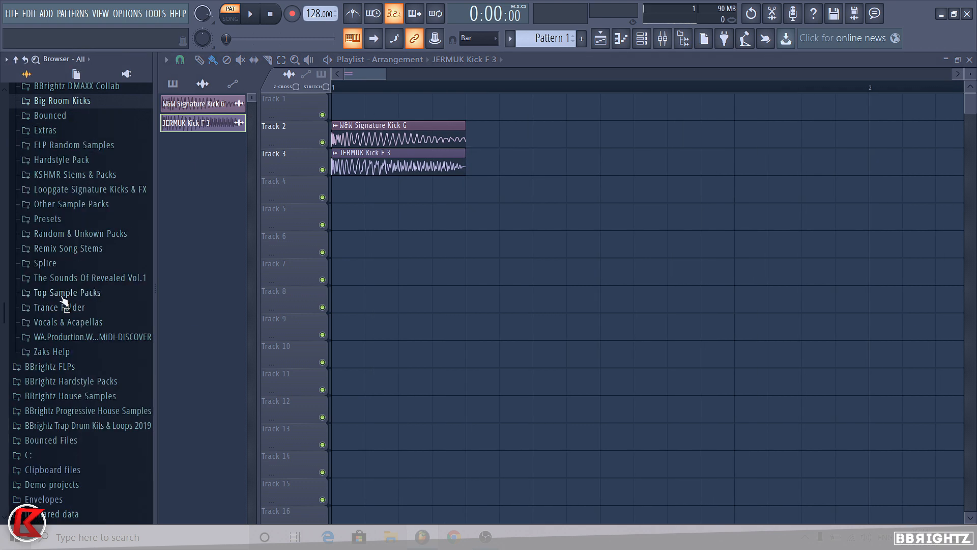
click(61, 296)
click(84, 324)
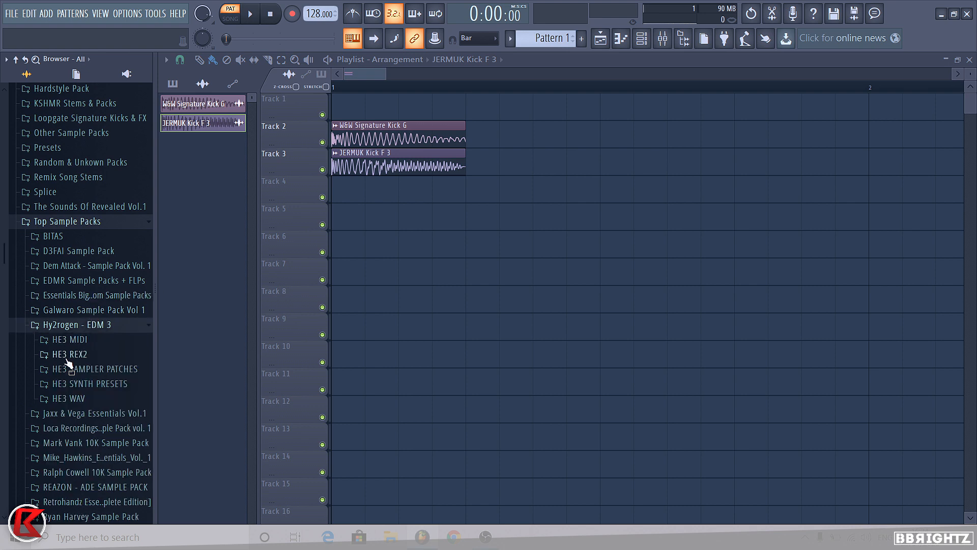
click(69, 400)
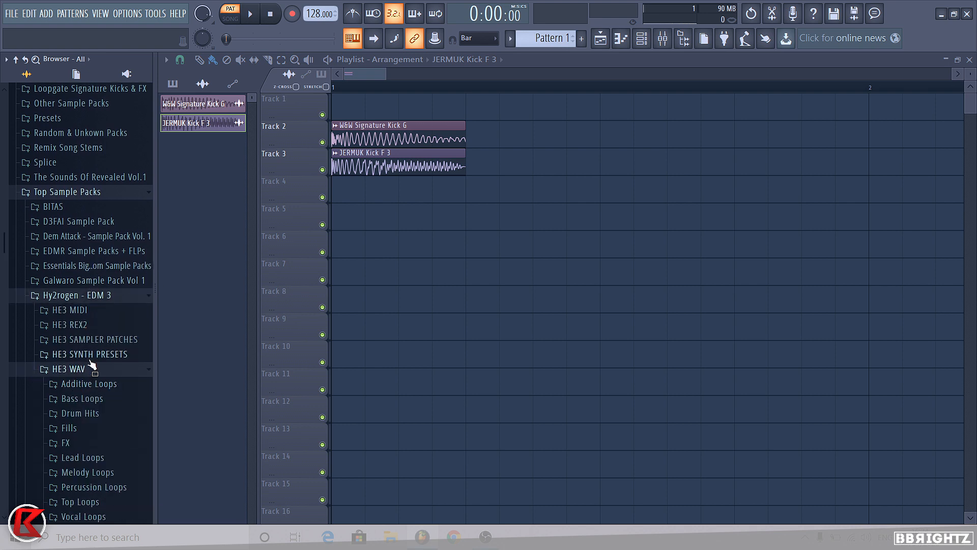
scroll(76, 356, down, 2)
click(60, 331)
click(73, 207)
scroll(77, 229, down, 4)
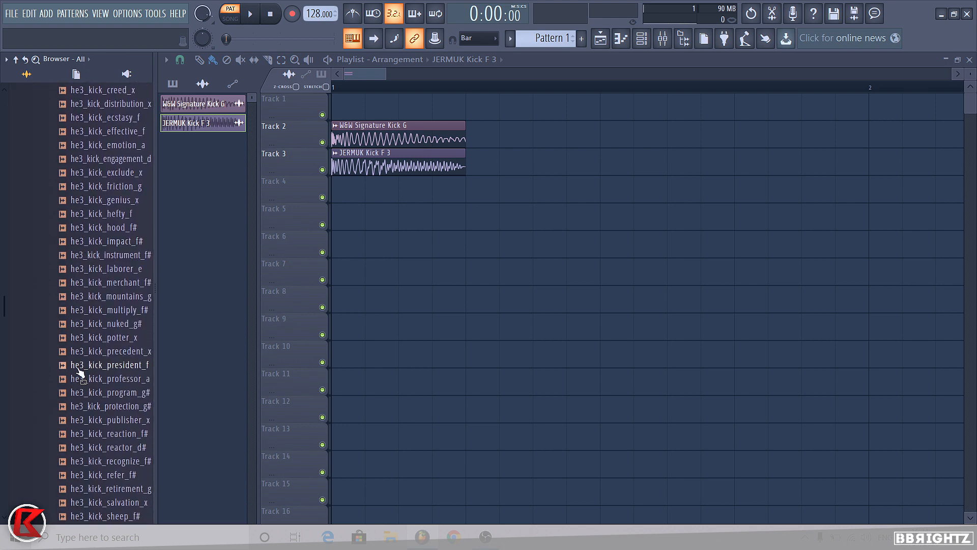
Step: Place he3_kick_salvation_x at the start of Track 1 and cut off its tail after about half a beat
drag(121, 501, 356, 107)
drag(450, 105, 410, 121)
right_click(414, 112)
Step: Set the declicking mode of he3_kick_salvation_x to Generic (bleeding) and close its sampler window
double_click(379, 110)
click(319, 263)
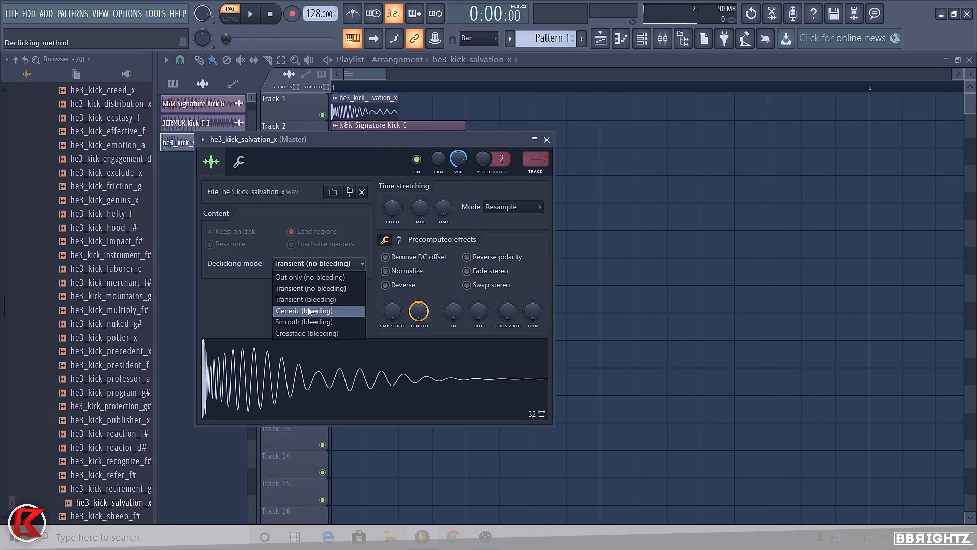
click(309, 312)
click(546, 139)
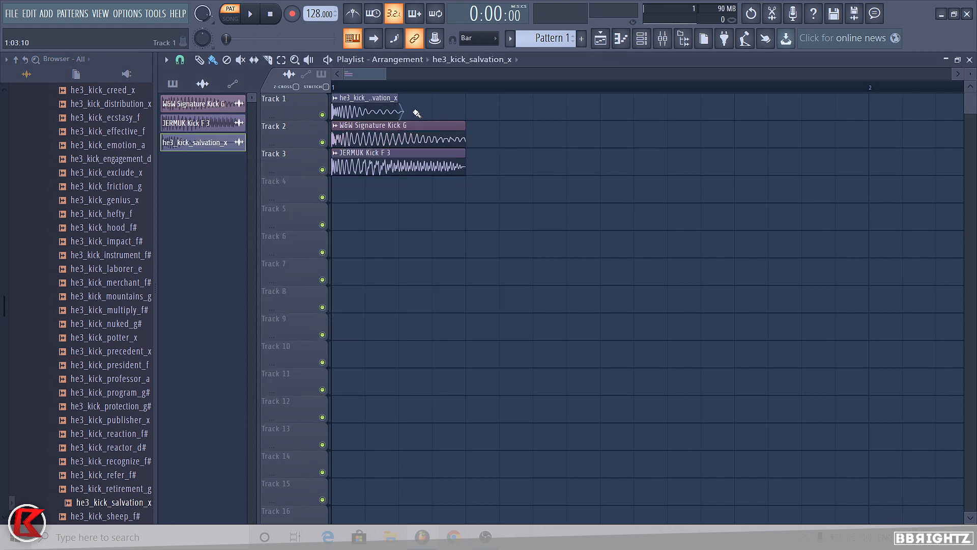
Step: Mute the he3_kick_salvation_x and JERMUK Kick F 3 clips, keeping only the W&W Signature Kick G clip active
click(336, 97)
click(335, 153)
click(335, 125)
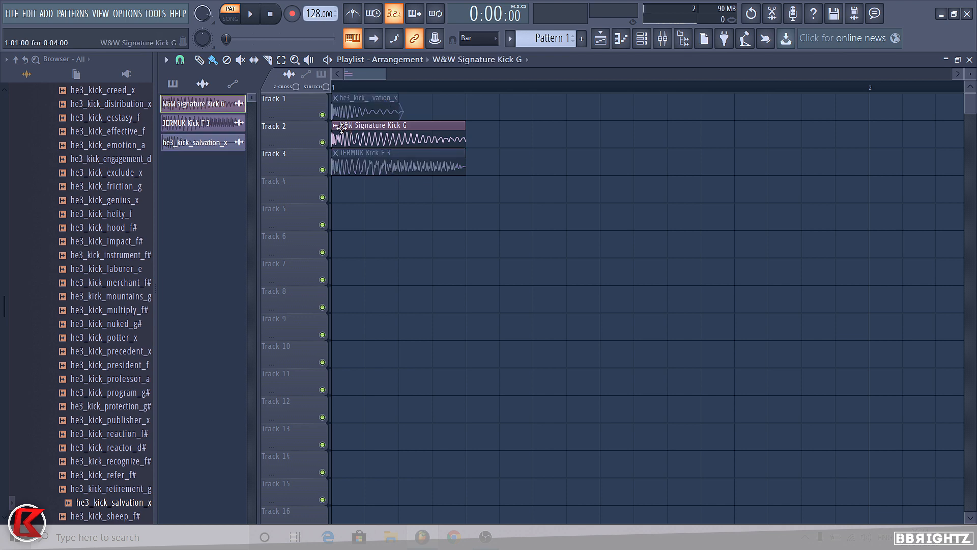
click(657, 193)
Step: Set W&W Signature Kick G to Stretch mode with a pitch range of 1 and a channel pitch of about +51 cents, and audition it
double_click(389, 136)
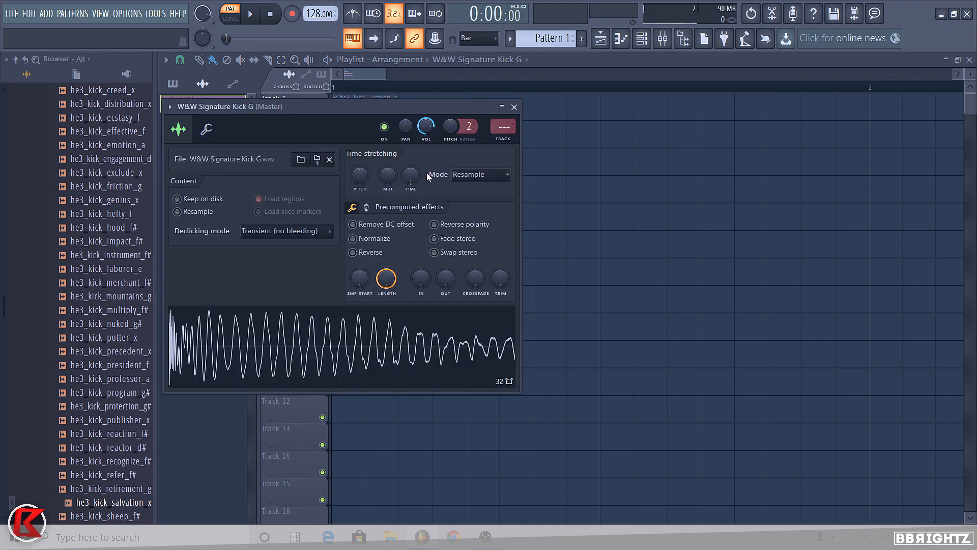
drag(360, 181, 359, 187)
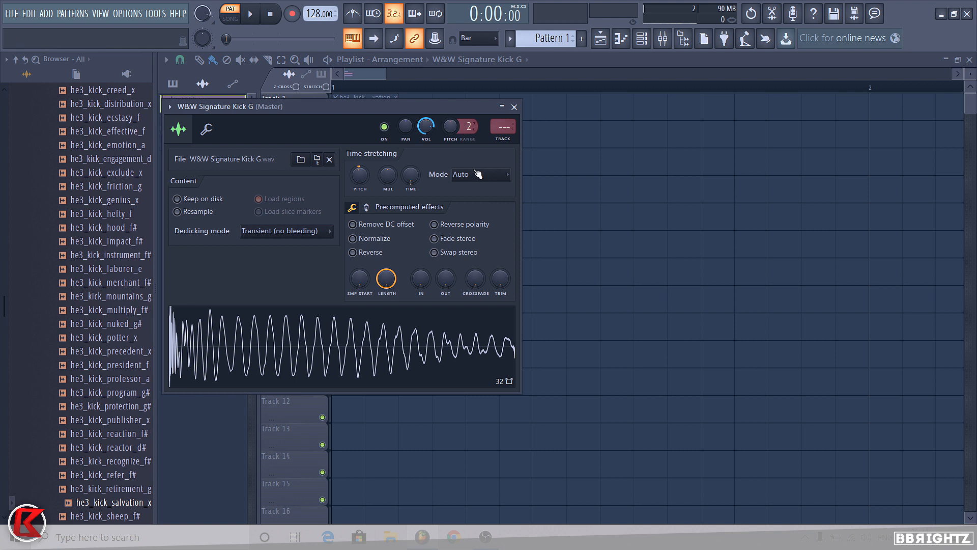
scroll(474, 171, down, 1)
click(362, 356)
drag(472, 124, 450, 109)
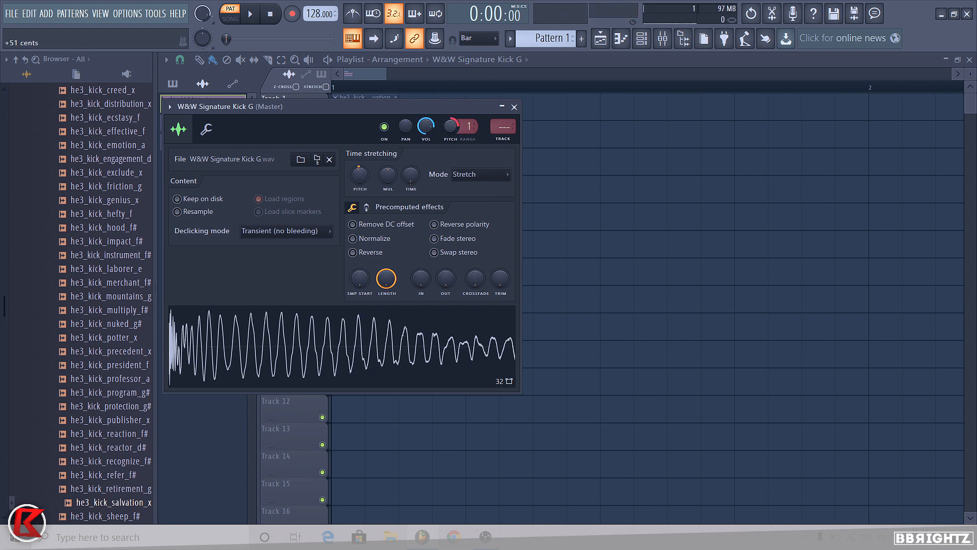
click(376, 326)
click(376, 325)
click(377, 326)
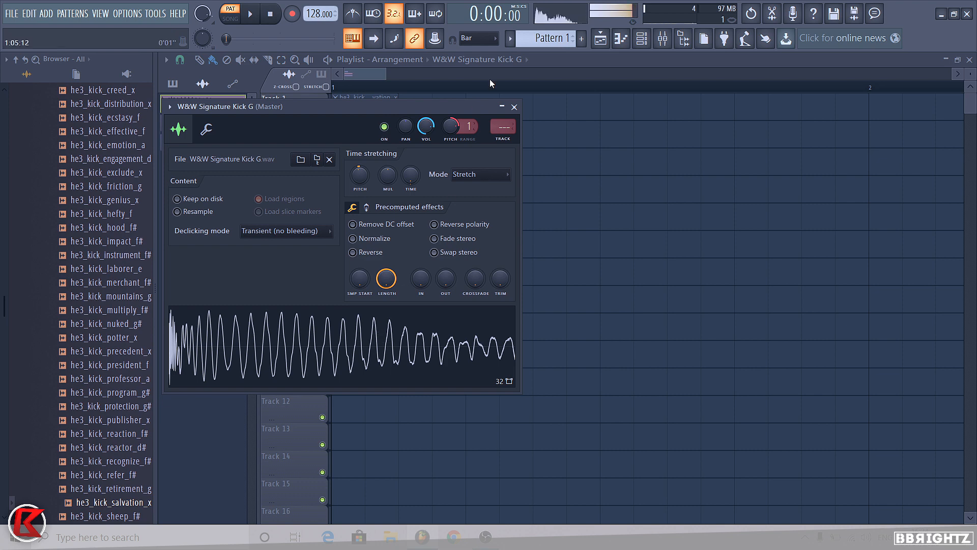
click(514, 106)
right_click(595, 183)
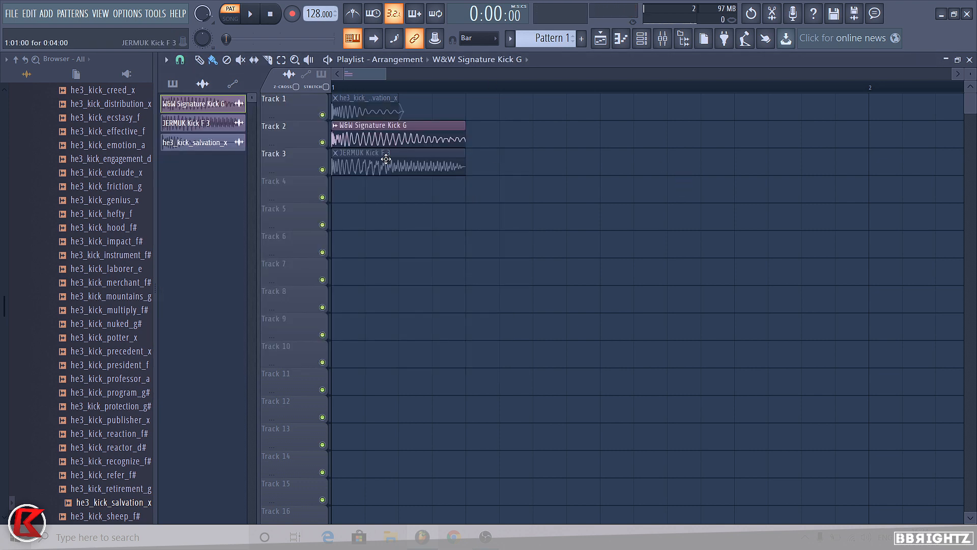
double_click(363, 141)
right_click(618, 194)
double_click(367, 131)
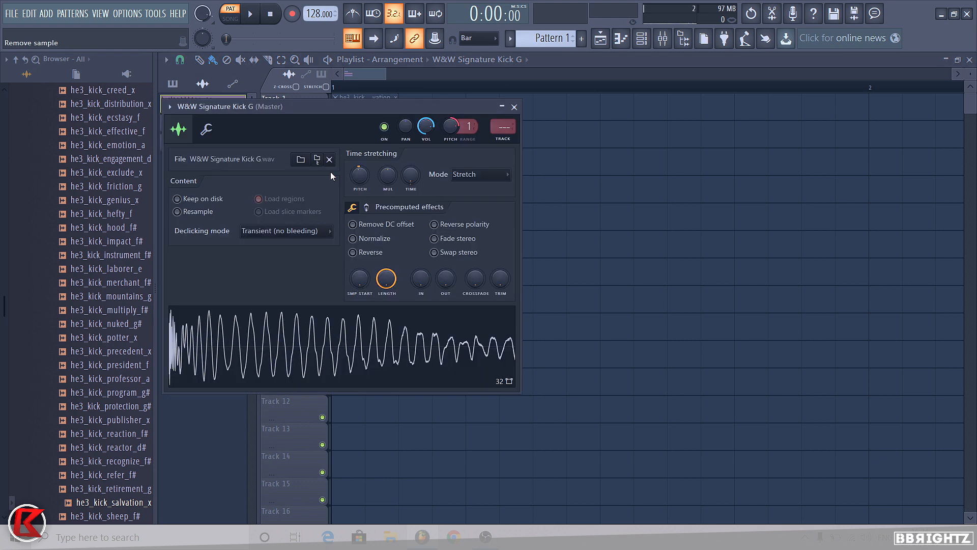
right_click(698, 233)
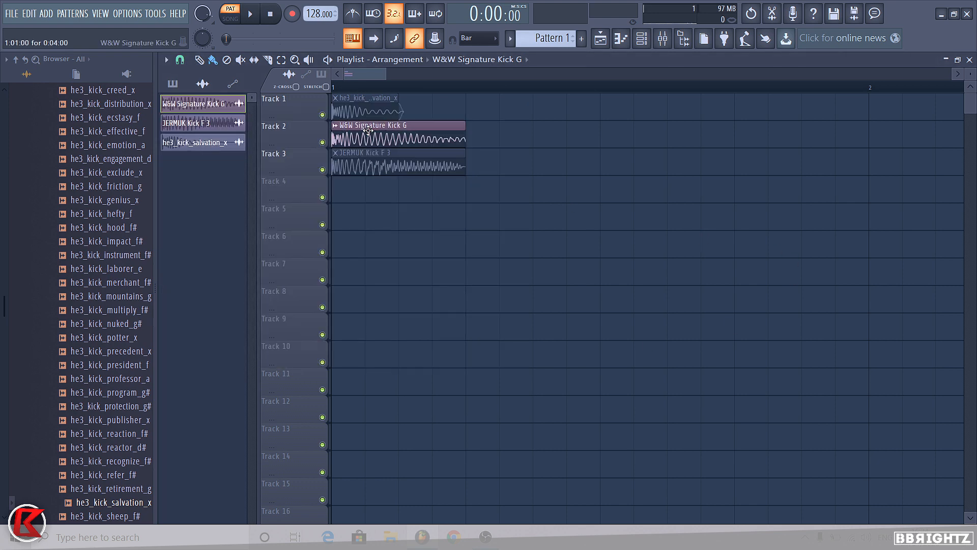
scroll(336, 169, up, 5)
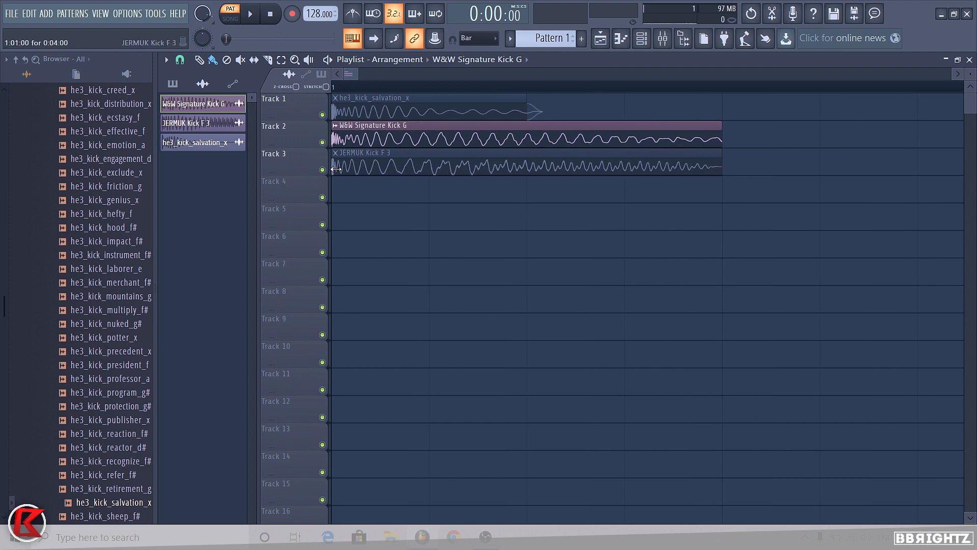
scroll(333, 136, down, 5)
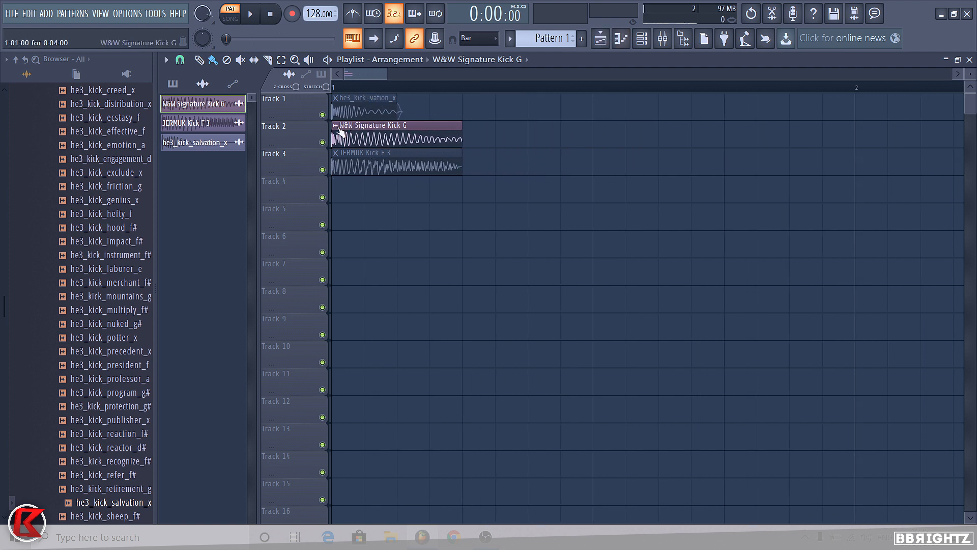
Step: Colour the W&W Signature Kick G clip pink (Red 255, Green 128, Blue 192) and hide the browser
click(336, 127)
click(369, 240)
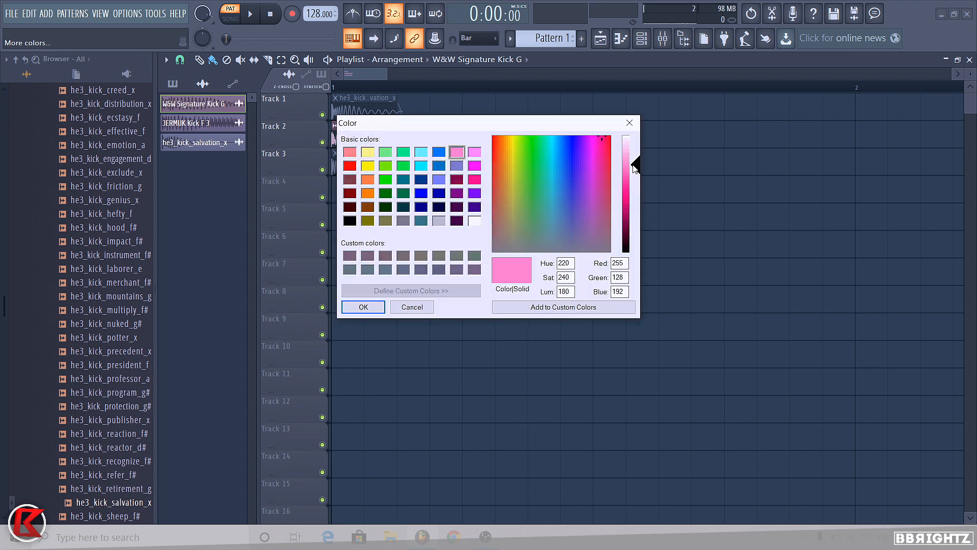
key(Return)
click(683, 38)
Step: Route the W&W Signature Kick G channel to mixer insert 2 and lower that insert's volume
click(642, 41)
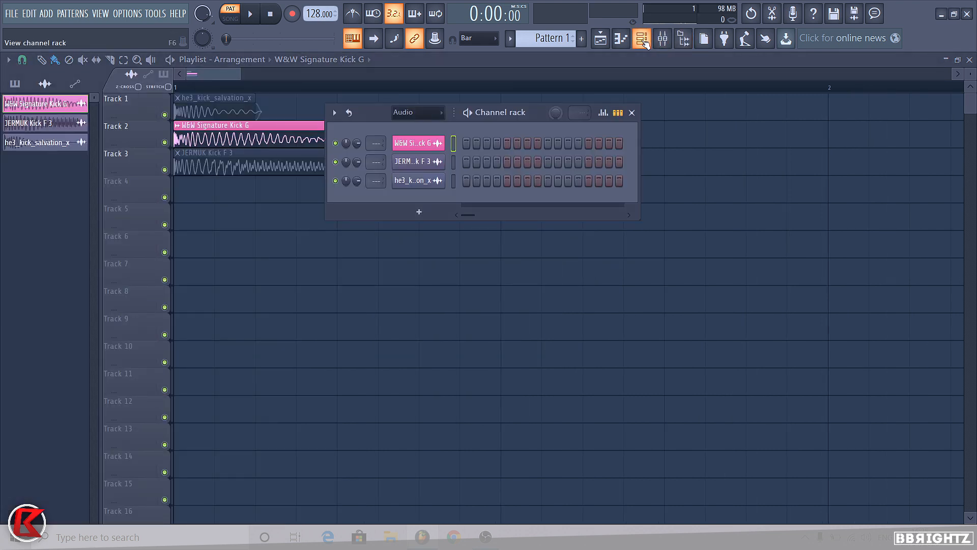
click(642, 41)
click(663, 38)
click(215, 175)
key(ctrl+l)
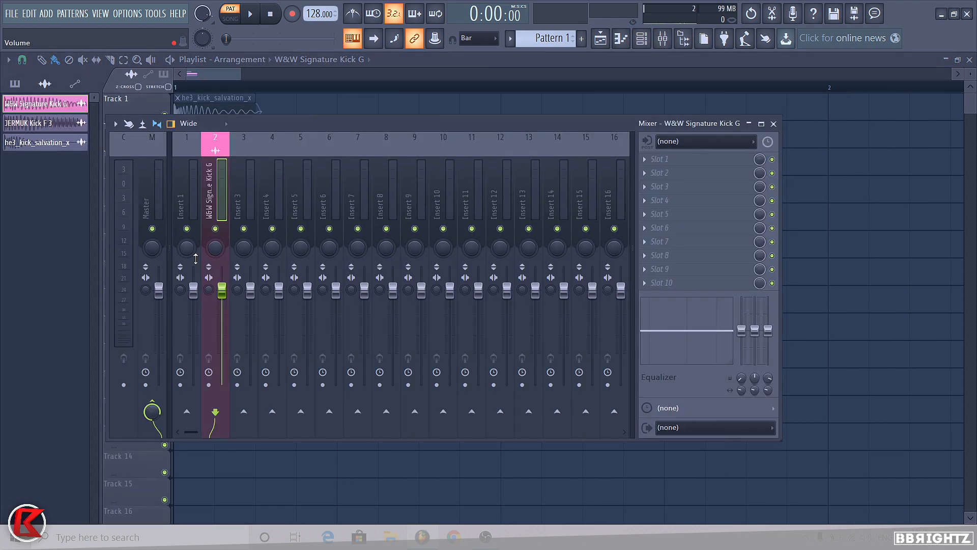
drag(222, 290, 222, 307)
Step: Add Fruity Parametric EQ 2 in slot 1 of the W&W Signature Kick G insert and lower its band 7 low-pass cutoff into the low mids
click(668, 161)
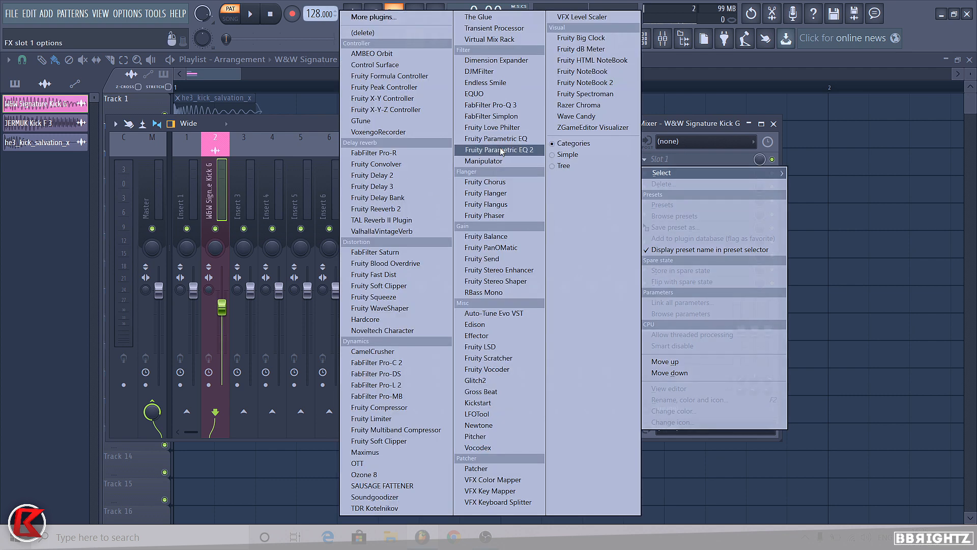
click(424, 188)
click(462, 205)
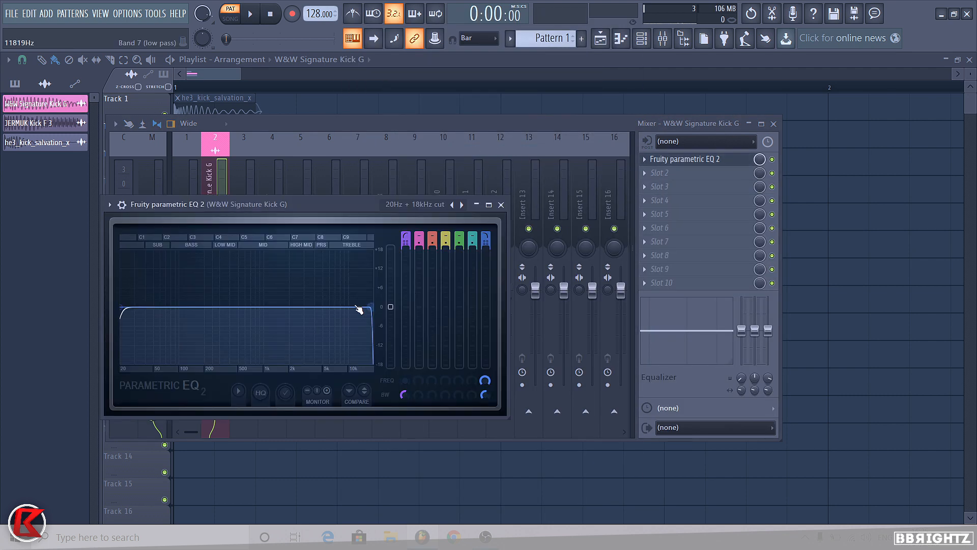
drag(367, 315, 230, 307)
Step: Switch playback to song mode and insert the GTune tuner in effect slot 4 of the W&W Signature Kick G insert
key(l)
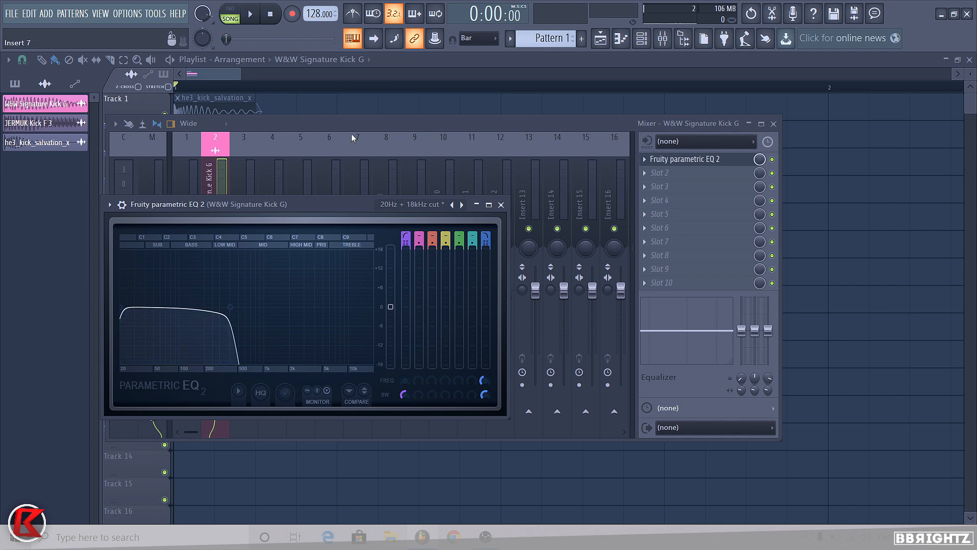
click(501, 204)
key(space)
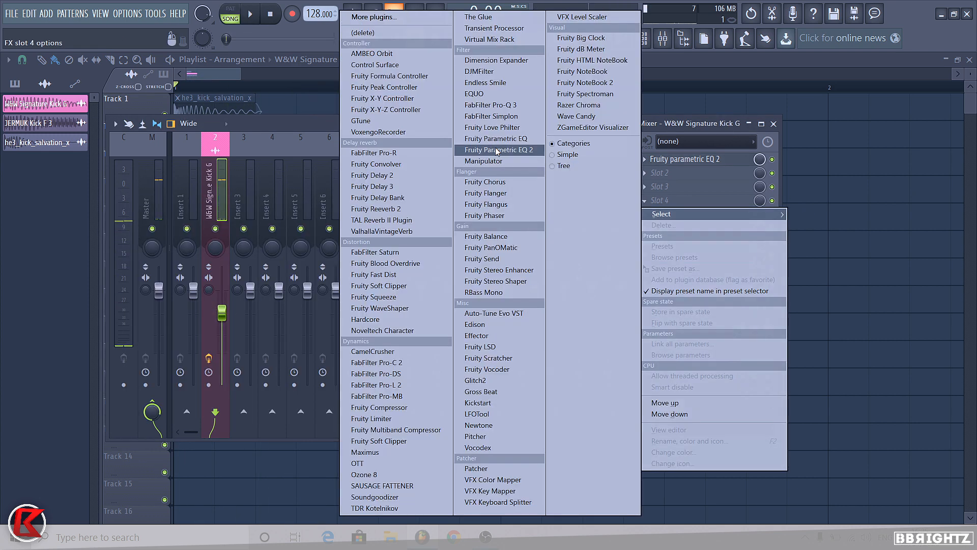
click(659, 200)
click(384, 126)
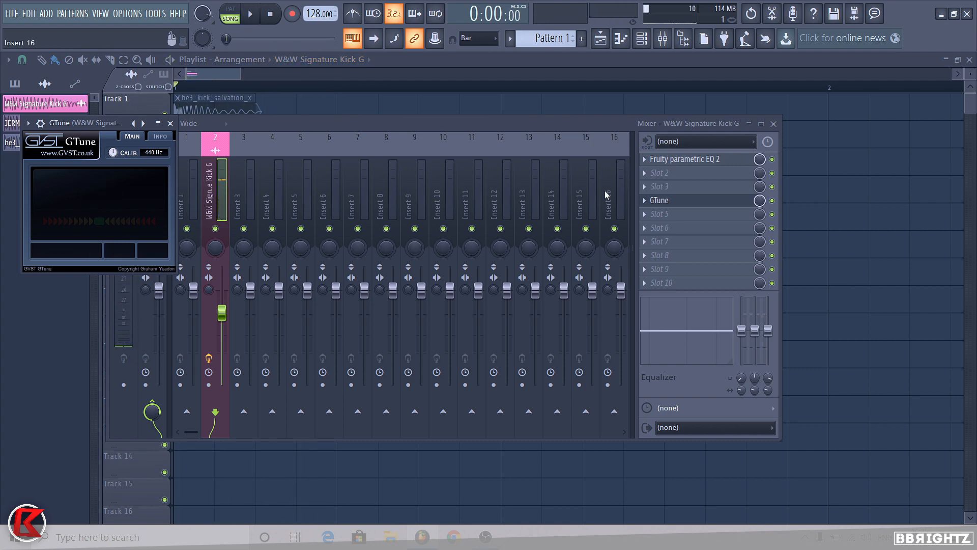
click(463, 104)
Step: Play the W&W Signature Kick G clip, read its note in GTune and check the sample's pitch settings
double_click(192, 140)
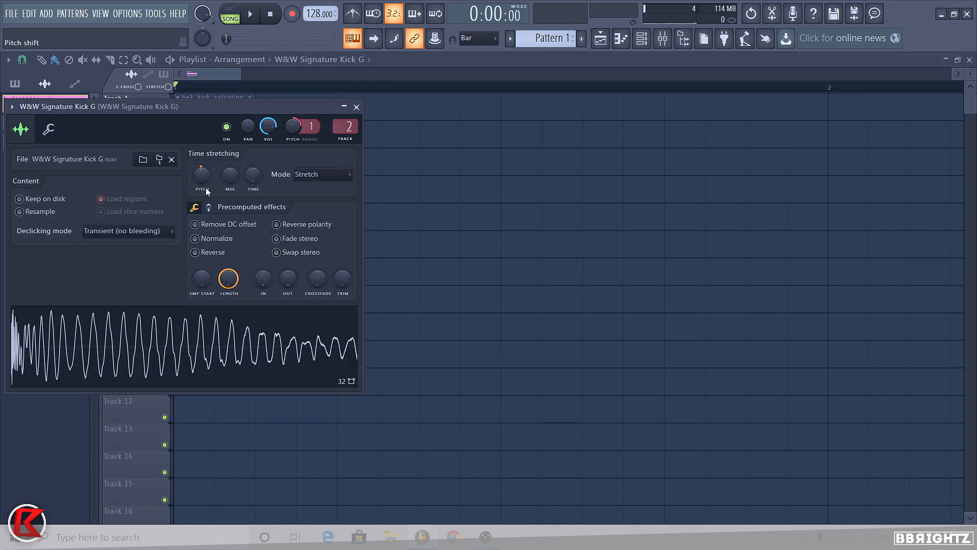
key(space)
click(663, 38)
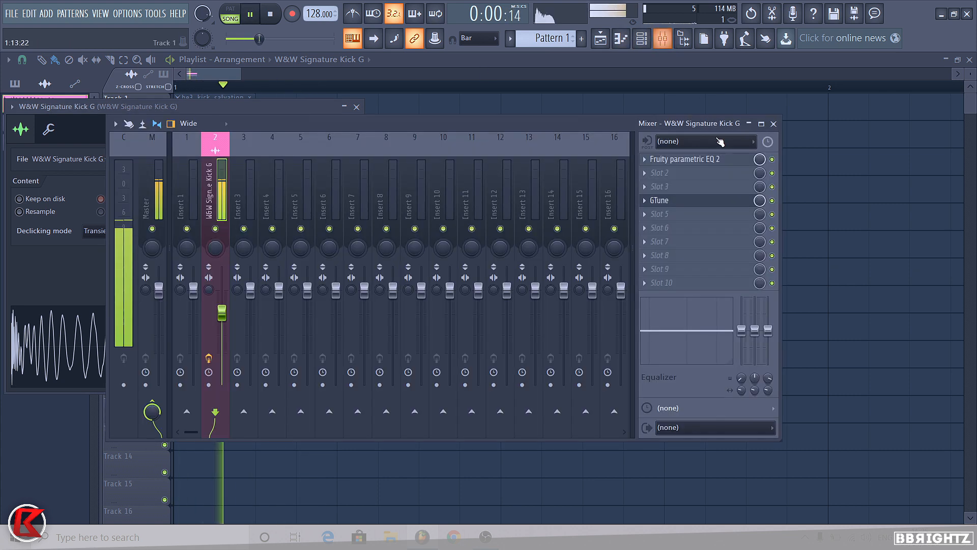
click(662, 202)
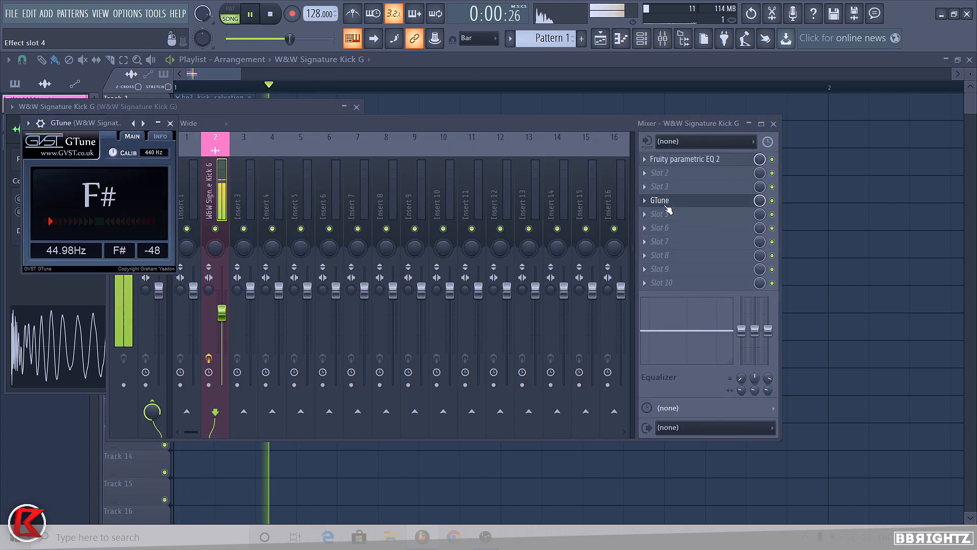
key(space)
click(907, 199)
double_click(221, 125)
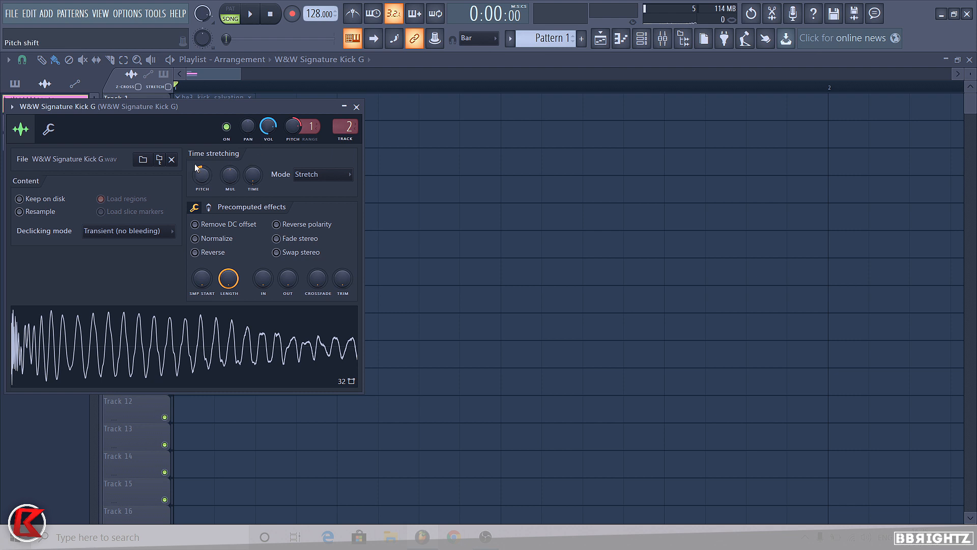
click(356, 107)
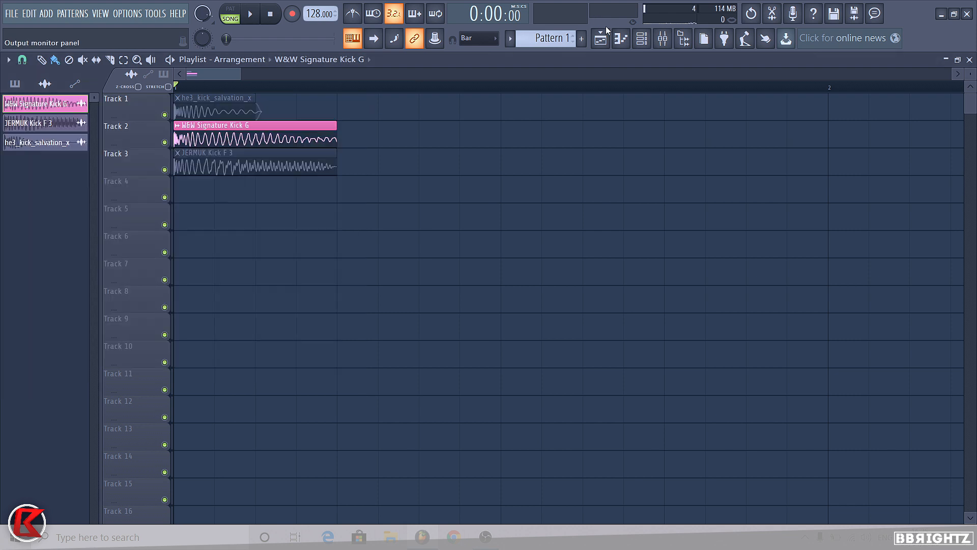
Step: Remove GTune from effect slot 4 of the W&W Signature Kick G insert
click(661, 38)
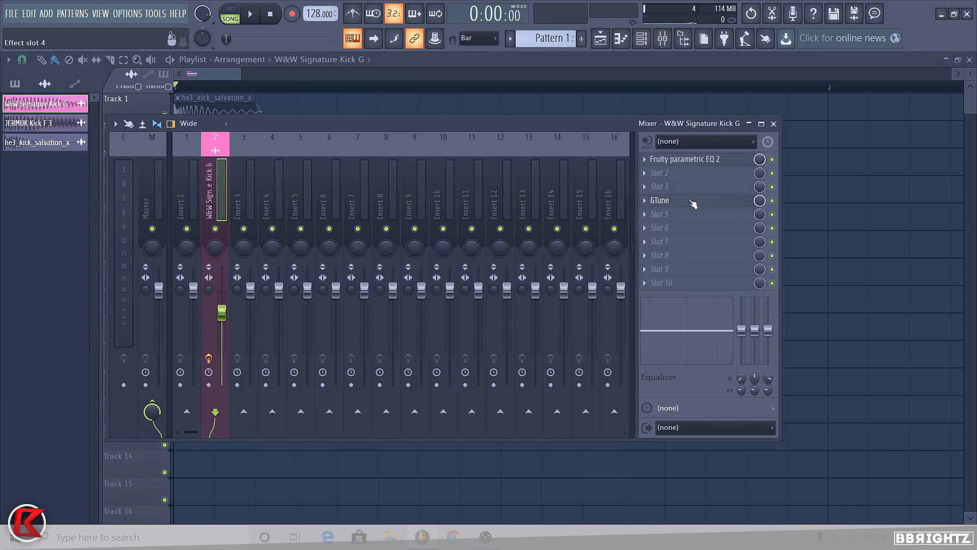
click(644, 200)
click(658, 227)
key(Return)
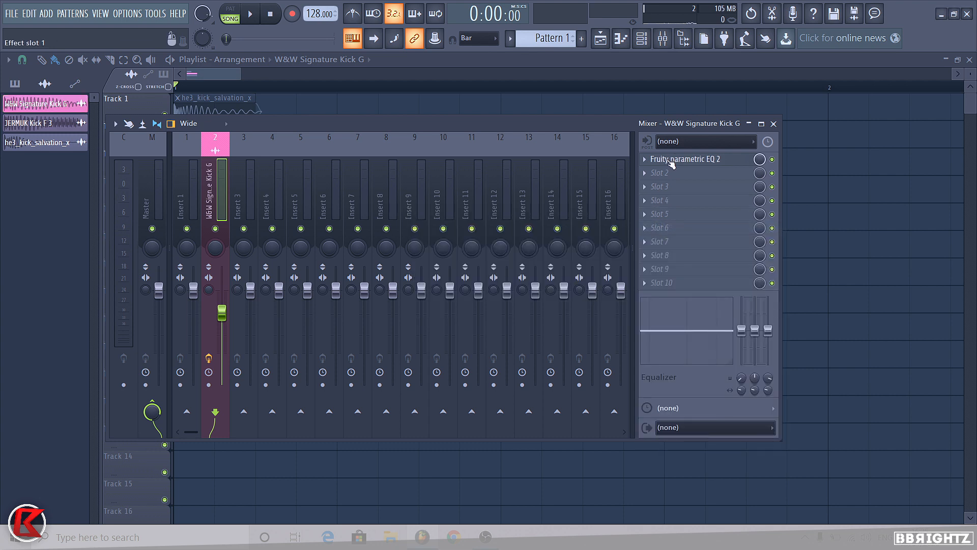
Step: Lower the low-pass cutoff of Fruity Parametric EQ 2's band 7 to 323 Hz while the kick plays
click(670, 162)
key(space)
drag(230, 305, 219, 307)
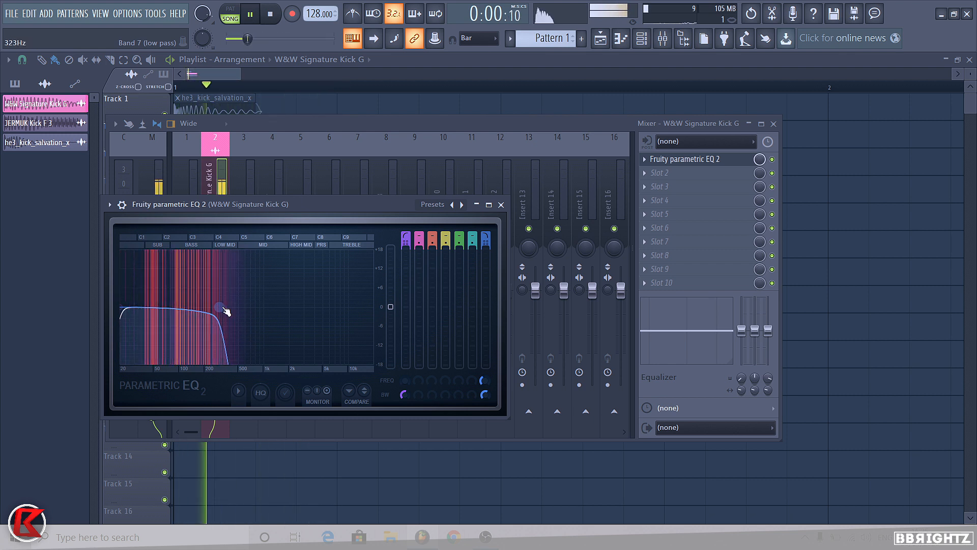
key(space)
click(501, 204)
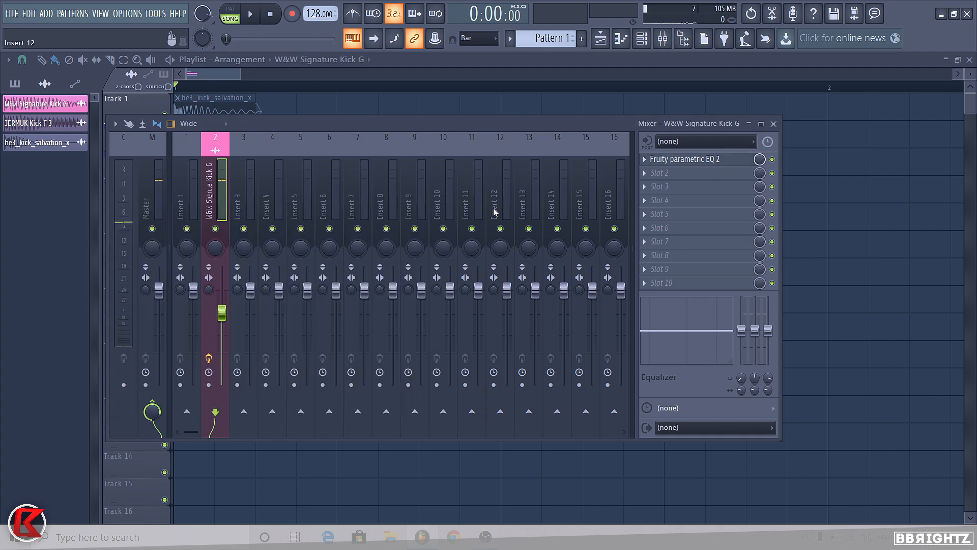
click(646, 214)
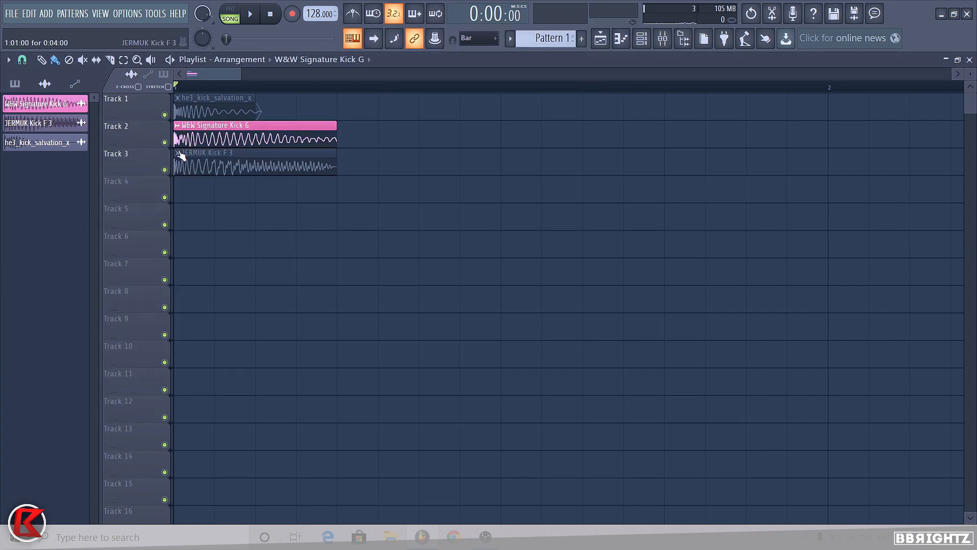
ctrl+scroll(181, 155, up, 3)
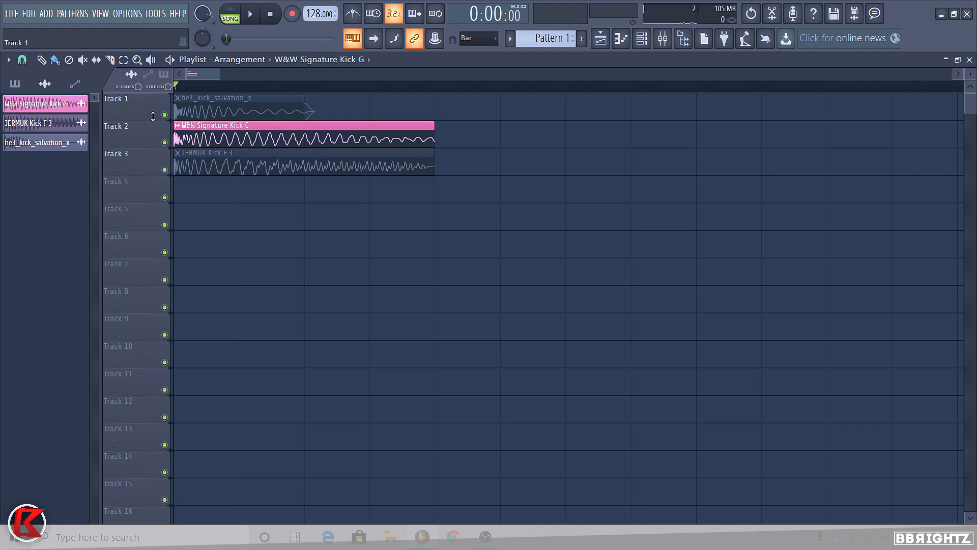
ctrl+scroll(153, 116, up, 2)
ctrl+drag(267, 88, 158, 93)
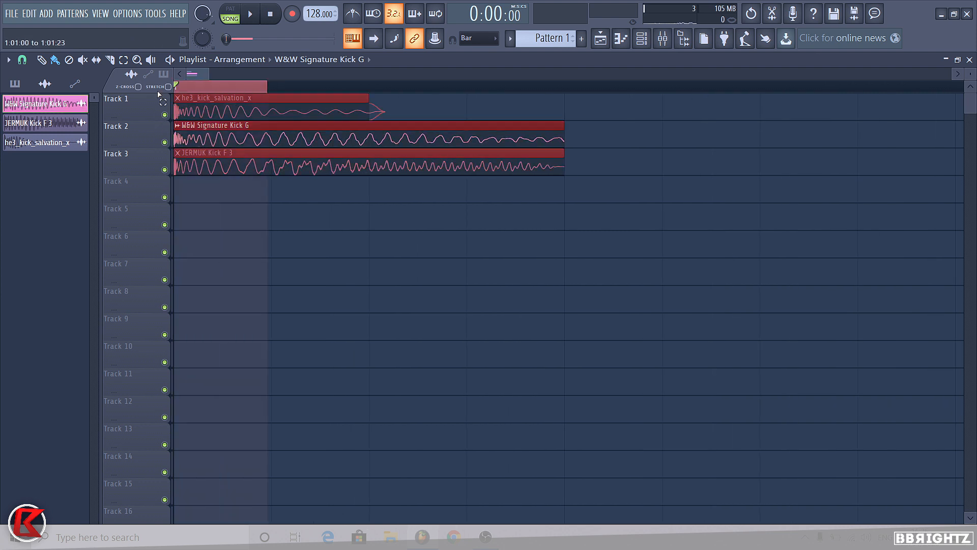
click(209, 89)
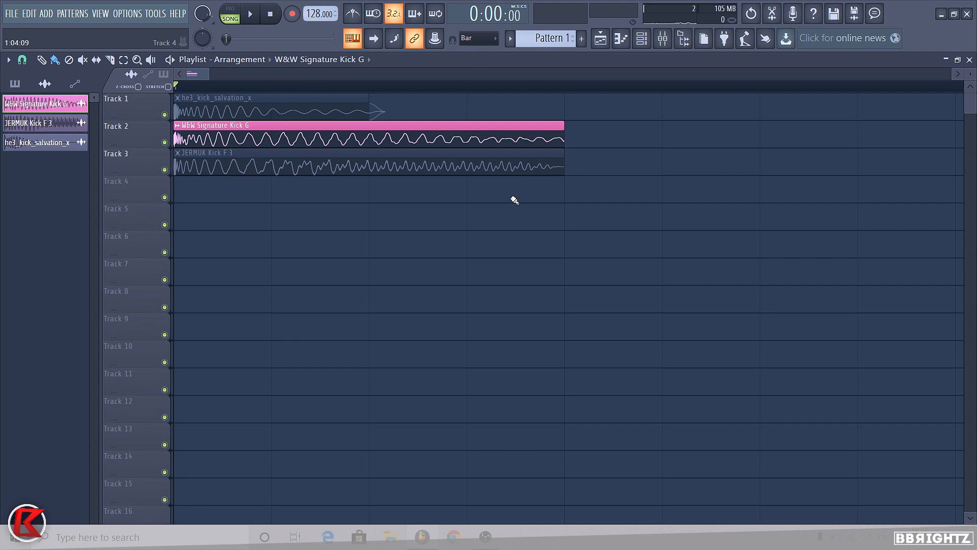
Step: Unmute the JERMUK Kick F 3 clip on Track 3 and mute the W&W Signature Kick G clip on Track 2
ctrl+scroll(515, 200, down, 1)
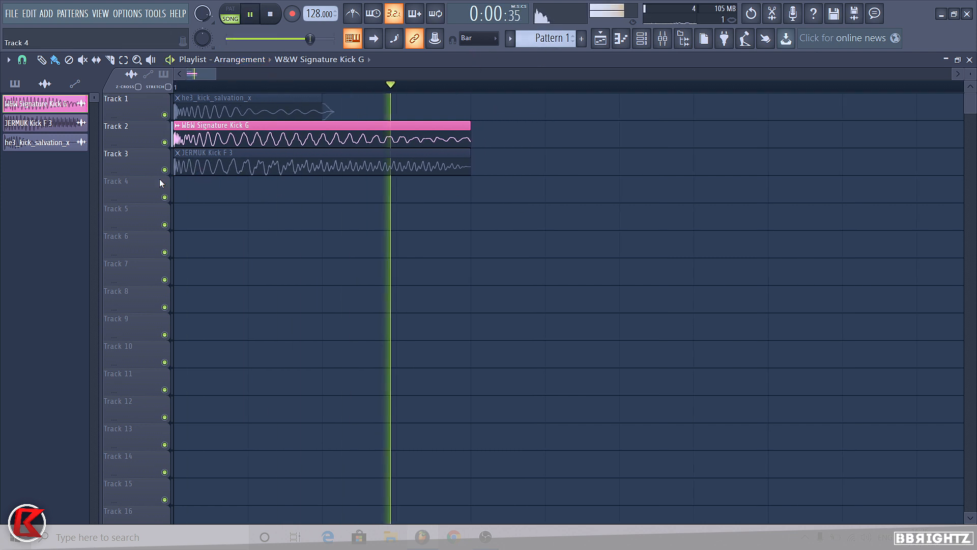
click(193, 162)
click(177, 125)
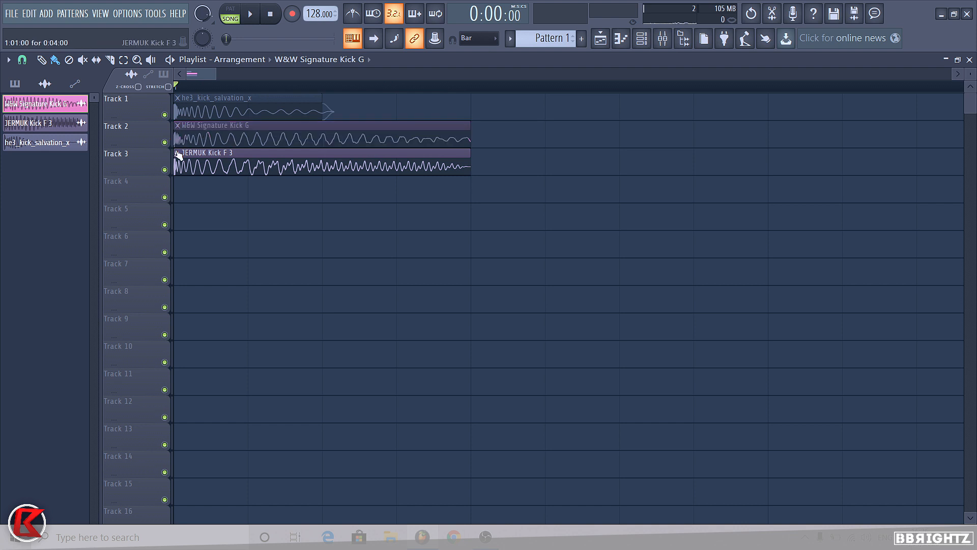
Step: Rename the JERMUK Kick F 3 channel to "Tonal Layer Kick" and colour it pink
right_click(176, 160)
click(198, 209)
text(To)
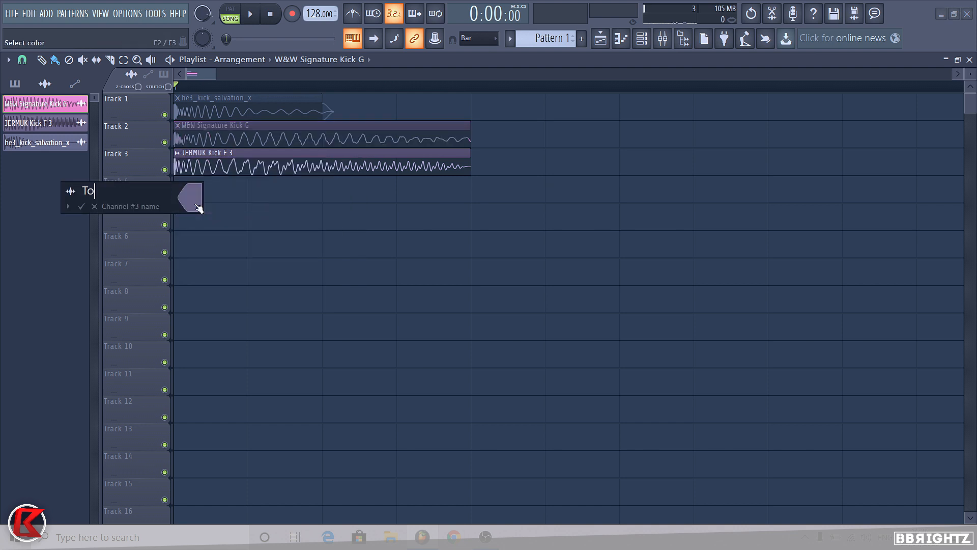
text(nal Layer Kick)
click(198, 207)
click(206, 248)
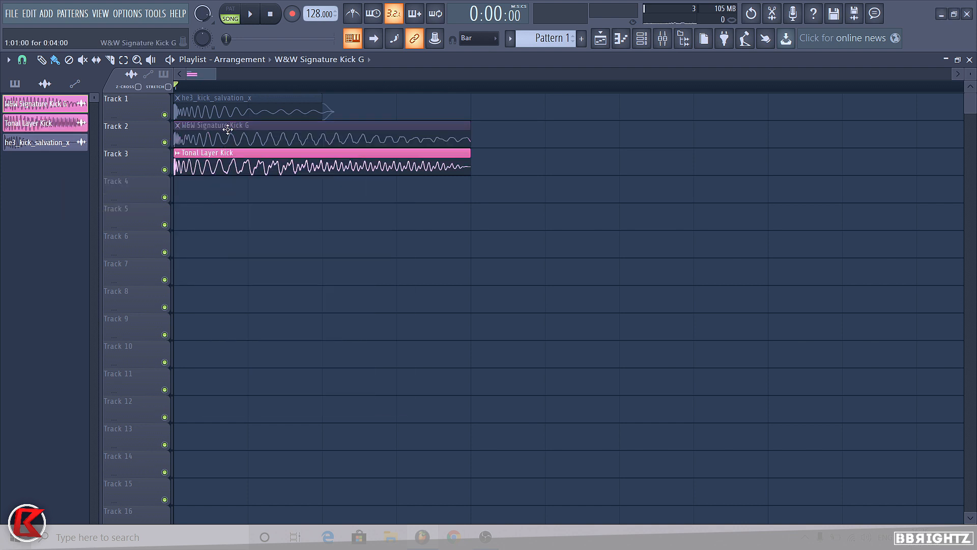
Step: Raise the time-stretching pitch of the Tonal Layer Kick sample slightly
double_click(220, 158)
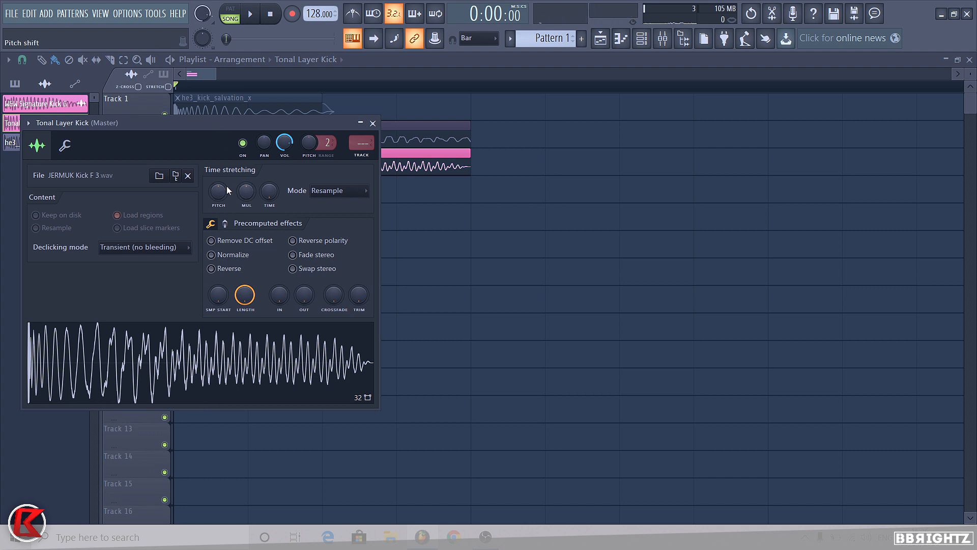
drag(218, 200, 218, 195)
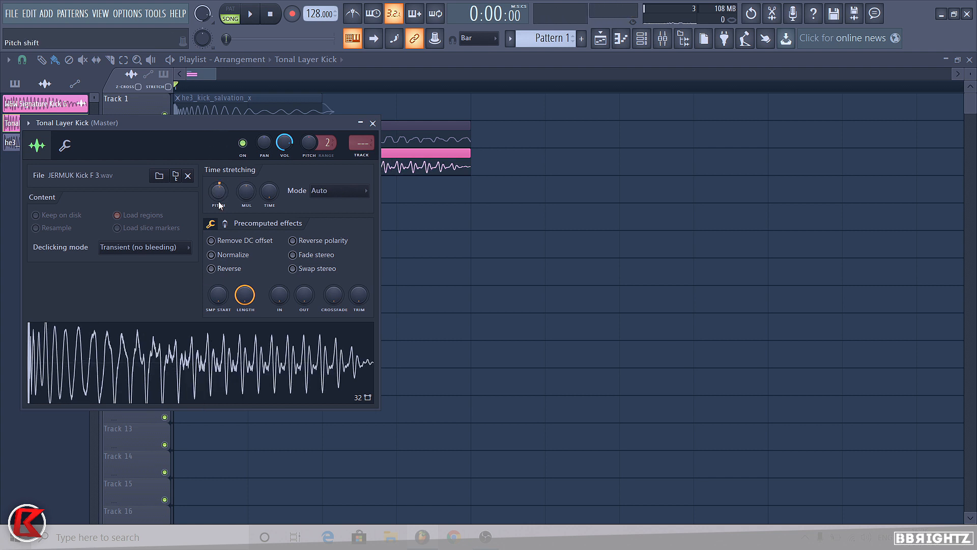
click(373, 124)
Step: Route the Tonal Layer Kick to mixer insert 3 and load Fruity Parametric EQ 2 in its first effect slot
click(663, 39)
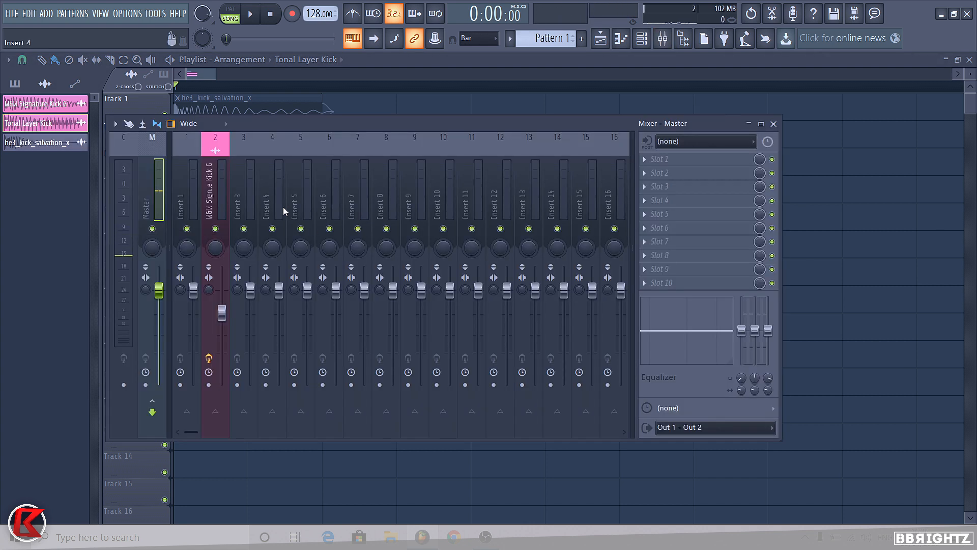
click(256, 194)
key(ctrl+l)
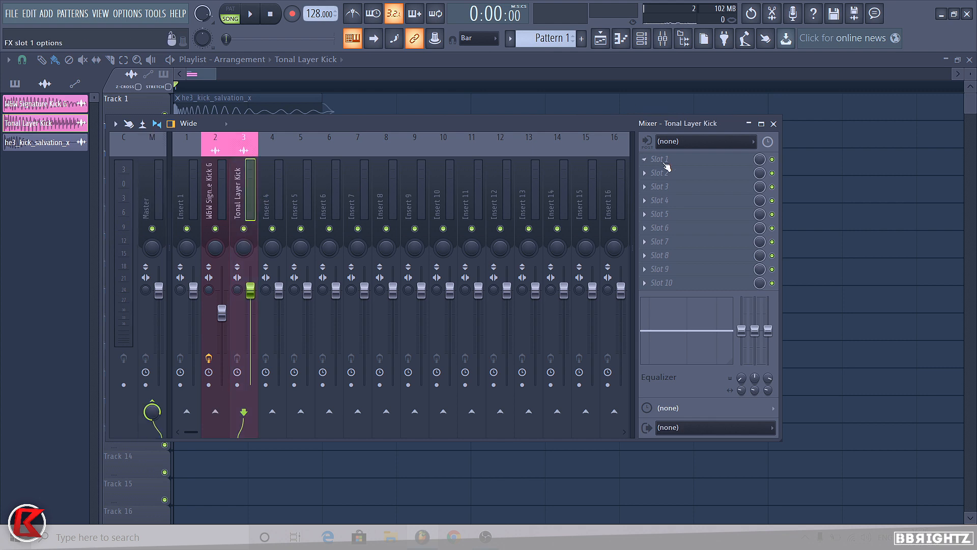
click(665, 166)
click(483, 155)
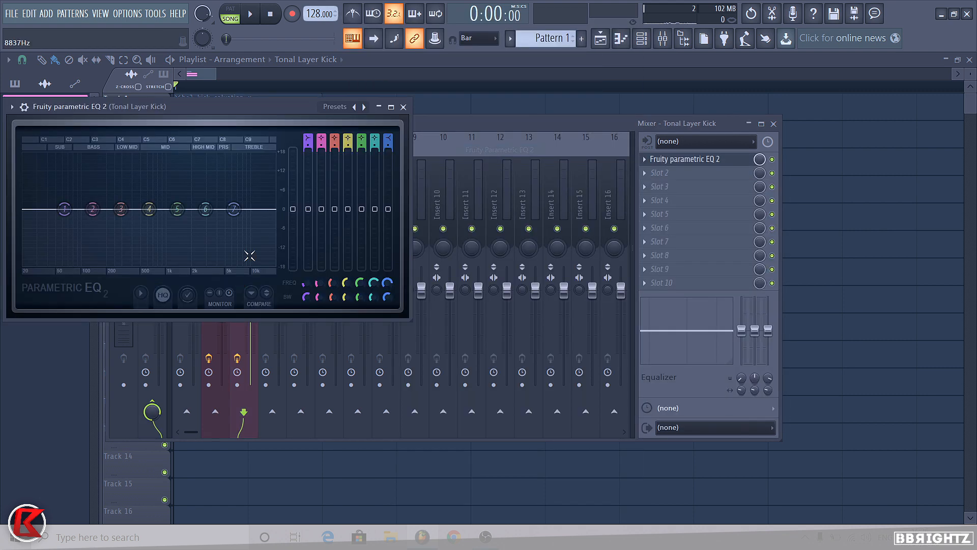
Step: Apply the "20Hz + 18kHz cut" EQ preset, then raise band 1's high-pass cutoff above 100 Hz and soften its slope while previewing
click(364, 106)
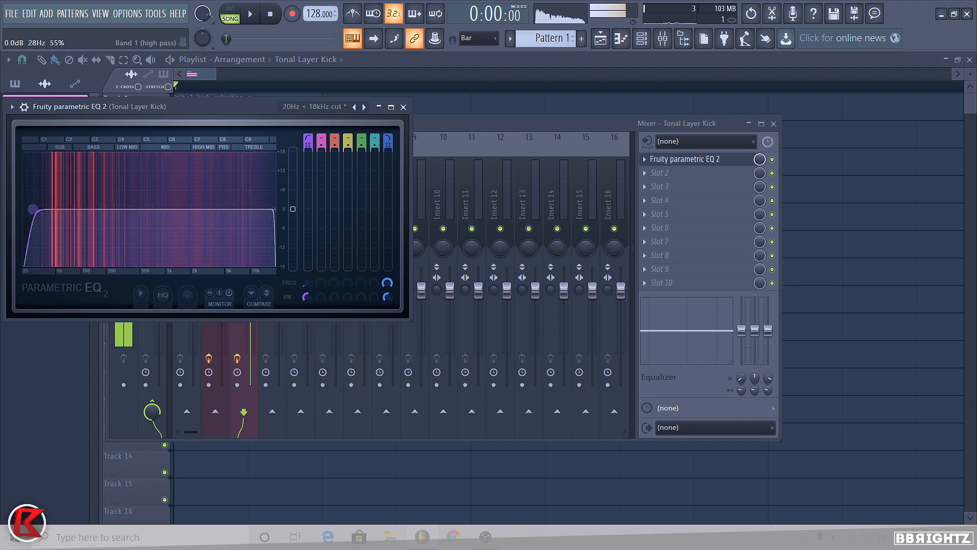
drag(33, 209, 88, 211)
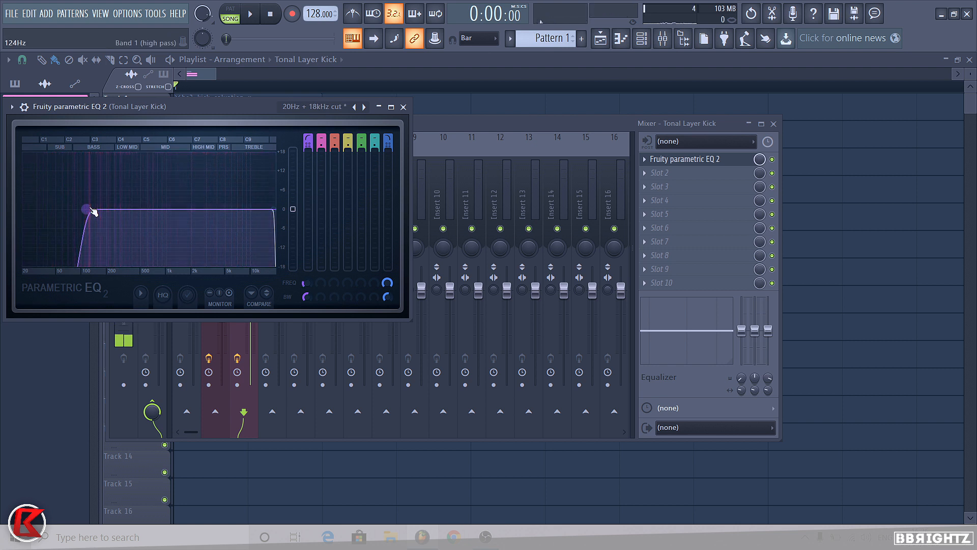
key(q)
drag(91, 208, 96, 209)
key(q)
key(q)
key(q)
key(q)
key(q)
scroll(96, 209, up, 4)
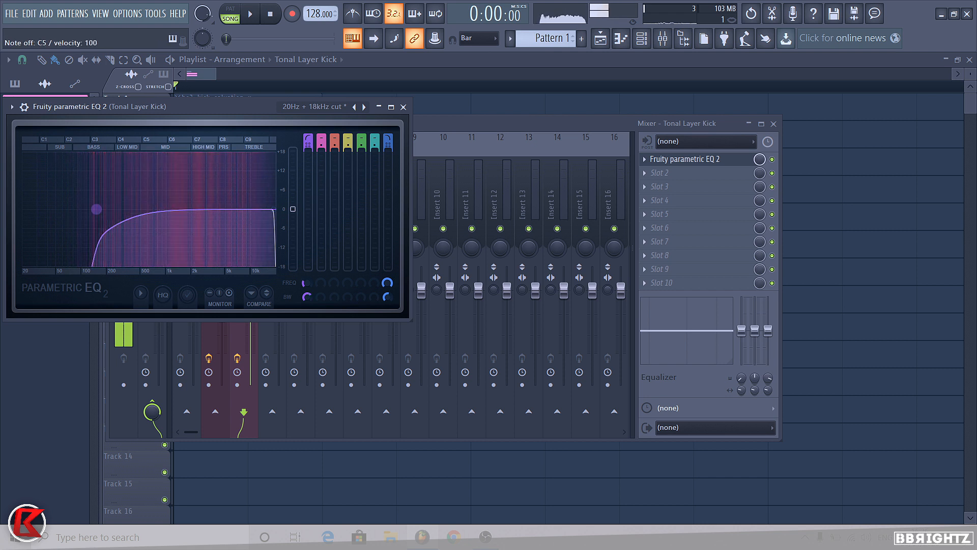
Step: Lower the Tonal Layer Kick insert's volume to -8.2 dB and play the layer to check it
click(403, 107)
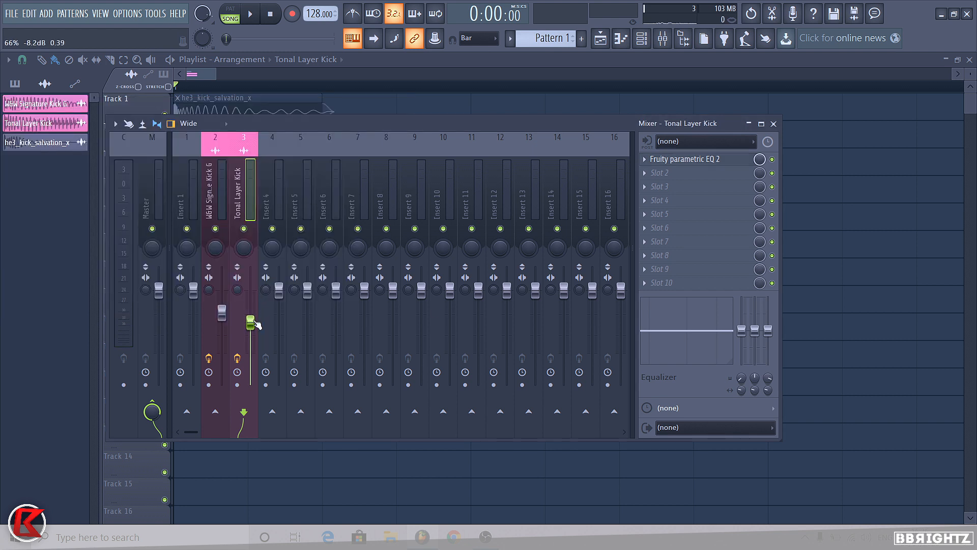
click(217, 198)
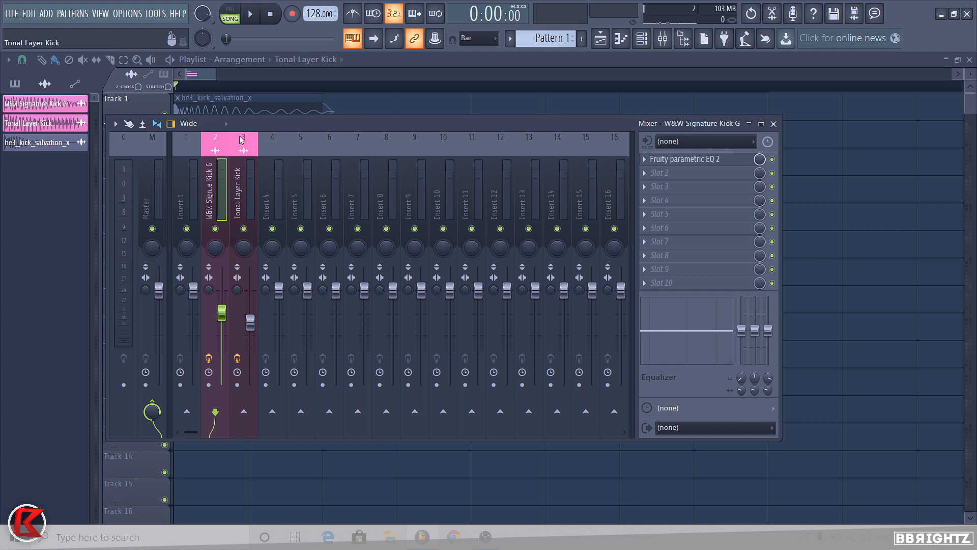
key(F9)
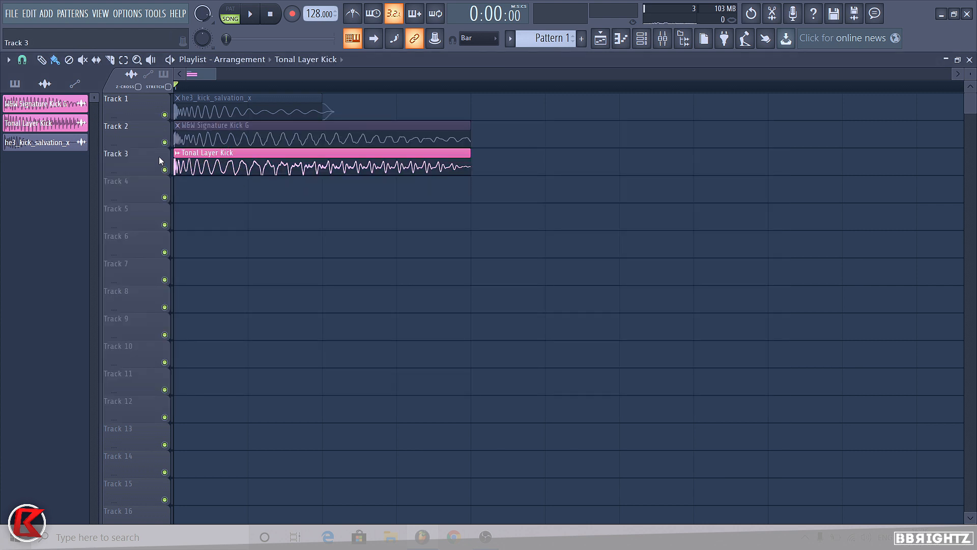
scroll(148, 165, up, 2)
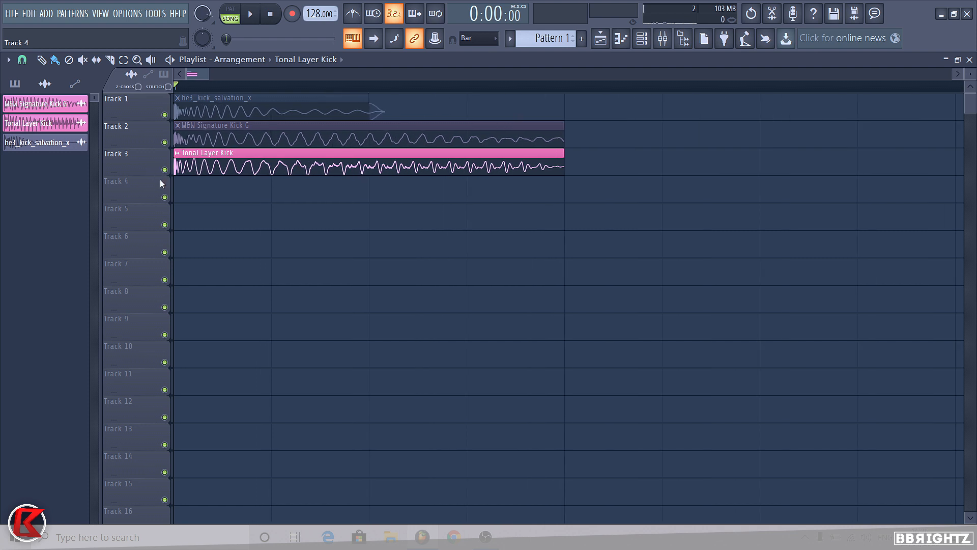
scroll(162, 176, down, 2)
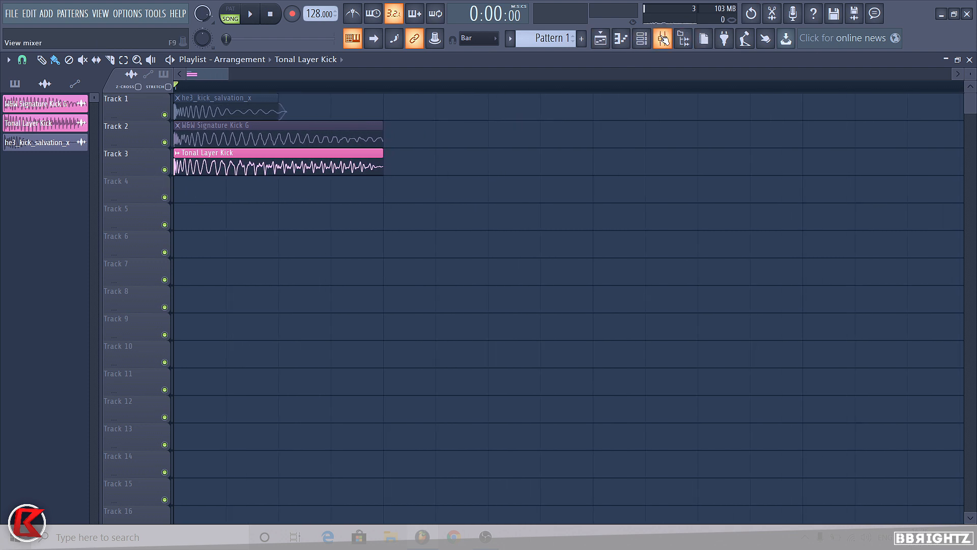
click(663, 39)
click(243, 218)
key(space)
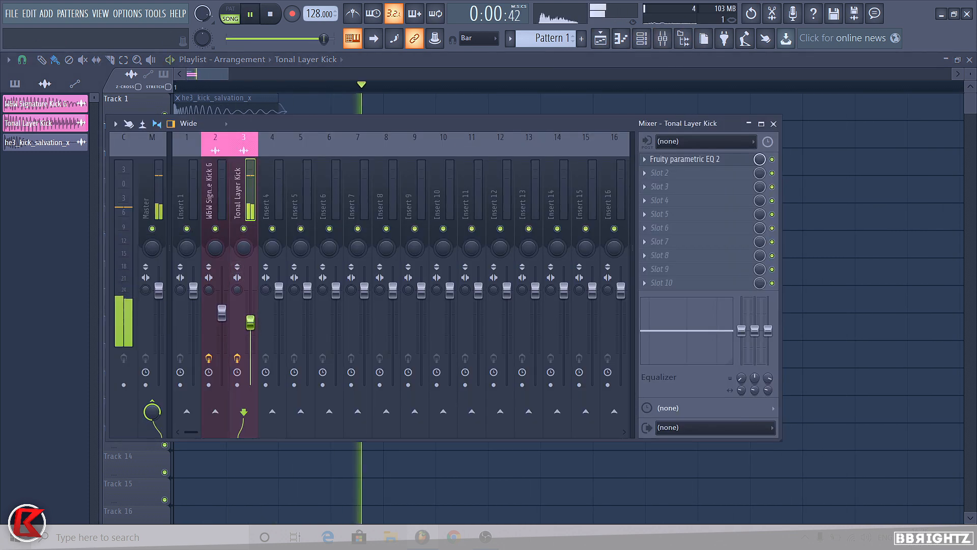
right_click(413, 113)
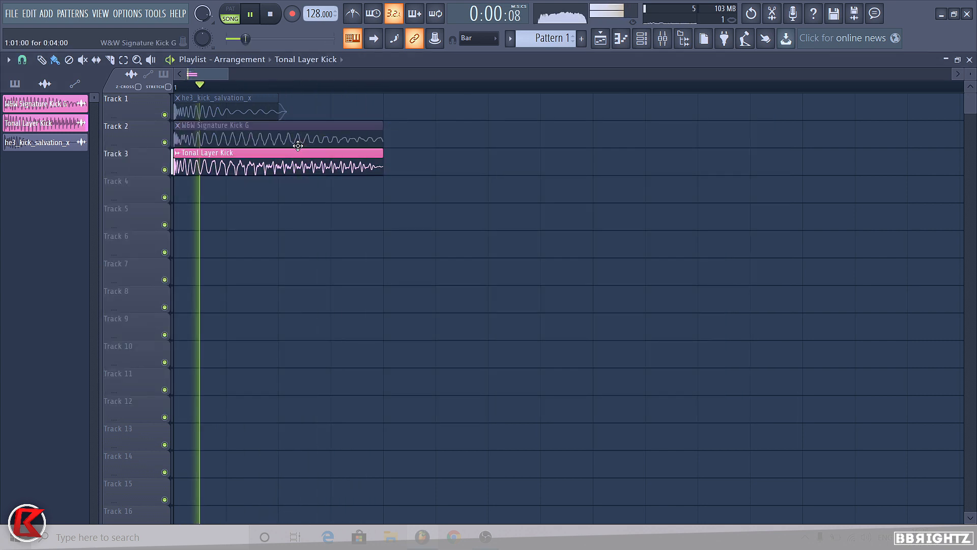
Step: Unmute the W&W Signature Kick G clip on Track 2 and play it together with the Tonal Layer Kick
key(space)
click(297, 138)
alt+right_click(297, 135)
key(space)
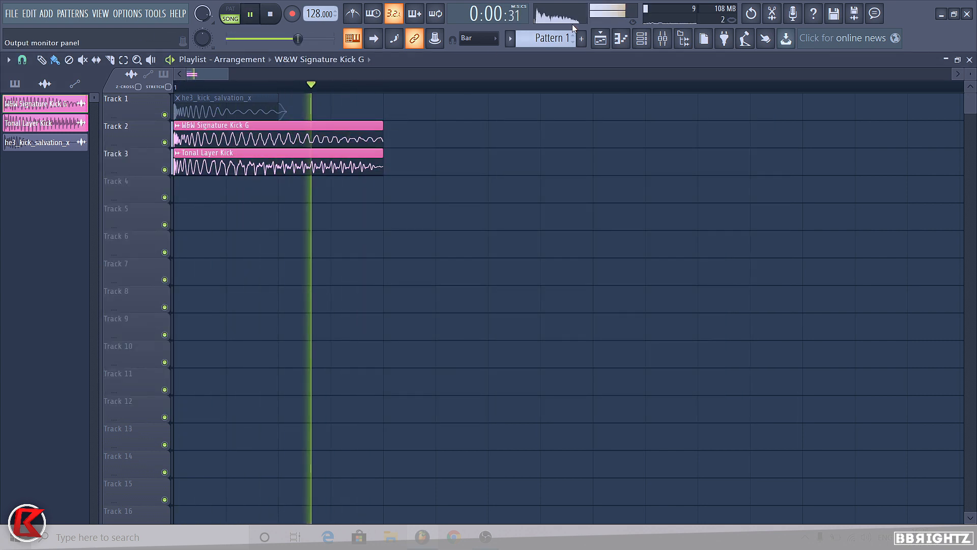
Step: Lower the Tonal Layer Kick insert's volume to -9.5 dB while both kick layers play
key(F9)
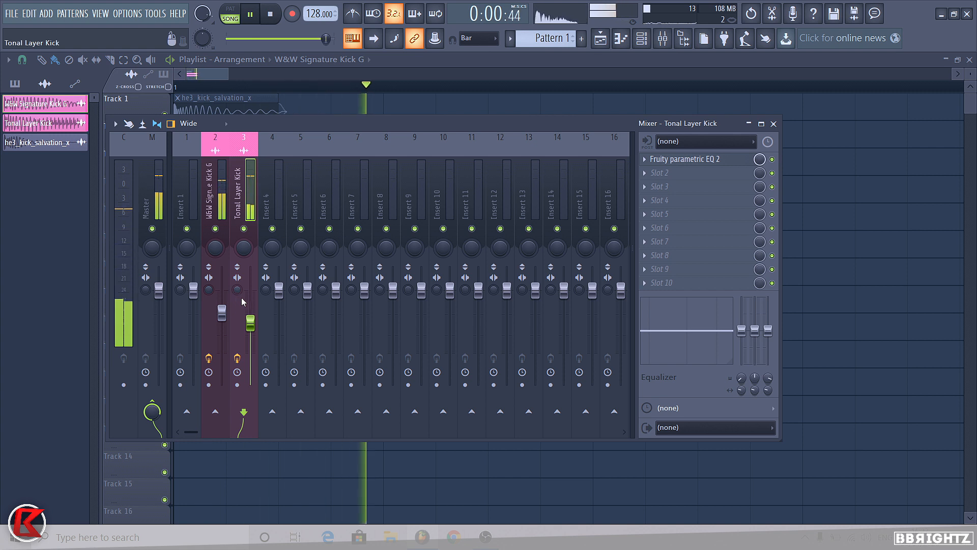
drag(250, 323, 250, 328)
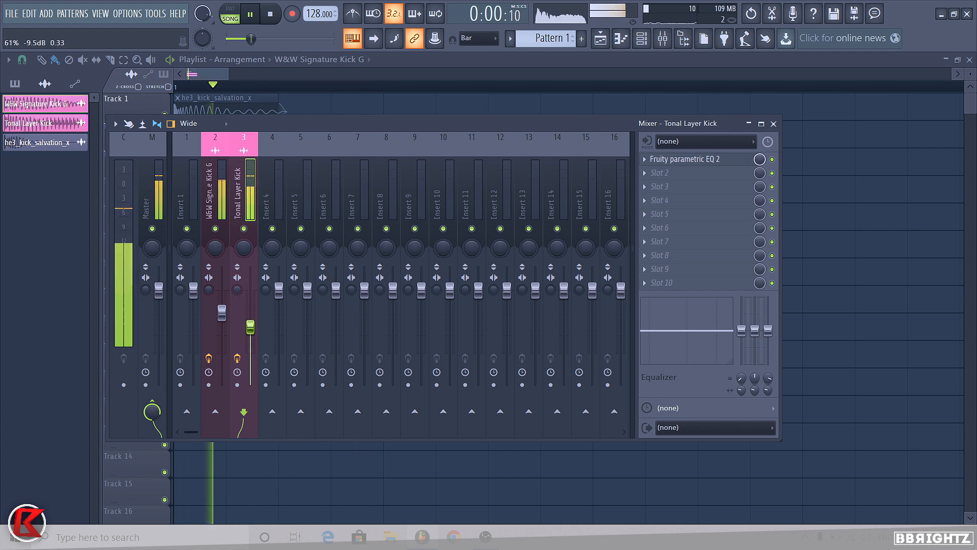
key(space)
key(F9)
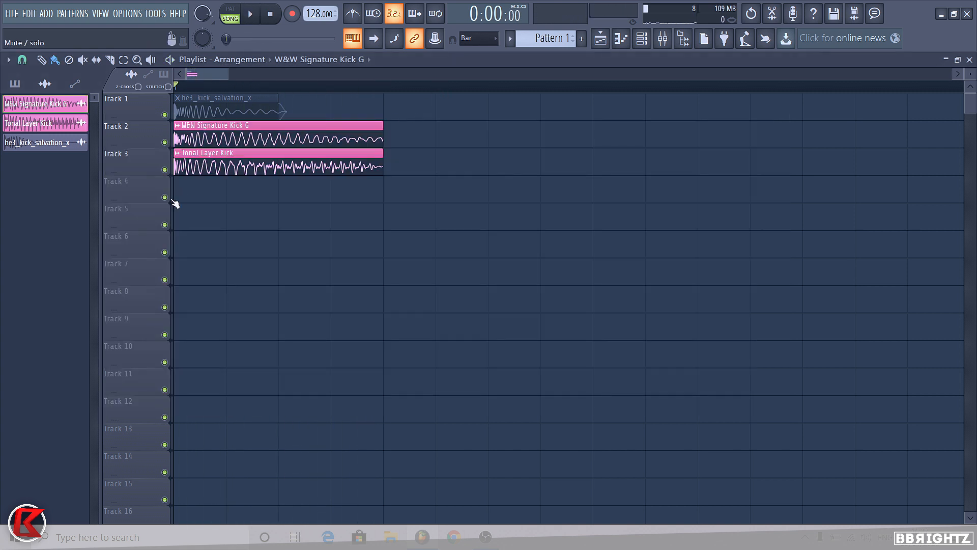
Step: Unmute the he3_kick_salvation_x clip on Track 1, rename it "Kick Punch" and colour it pink
alt+right_click(200, 111)
click(181, 104)
click(181, 103)
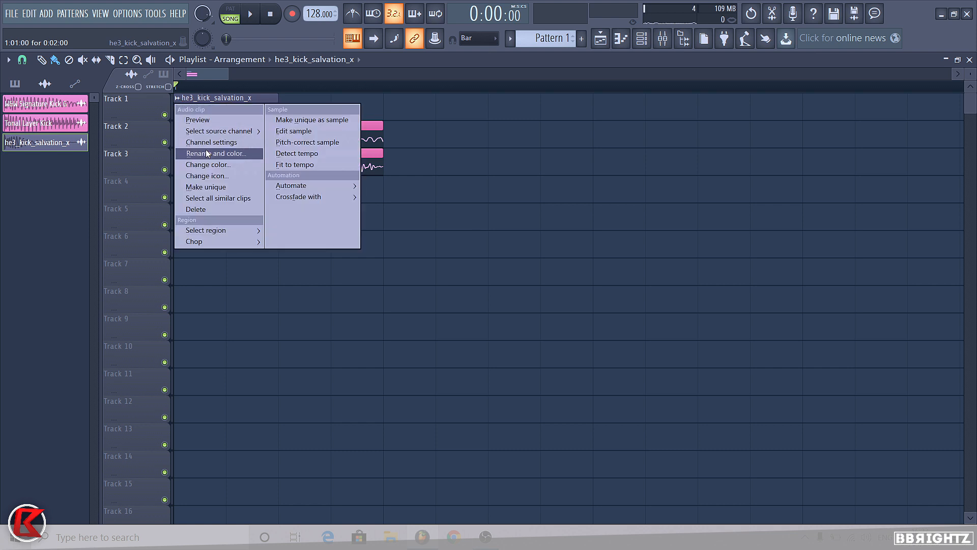
click(206, 148)
text(P)
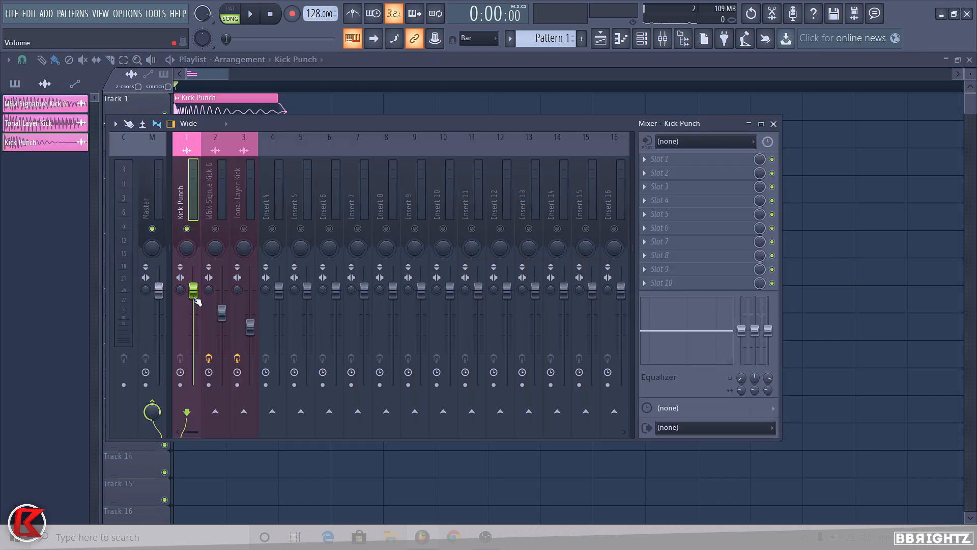
Step: Play the soloed Kick Punch insert and lower its volume to -3.6 dB
key(space)
drag(194, 292, 195, 305)
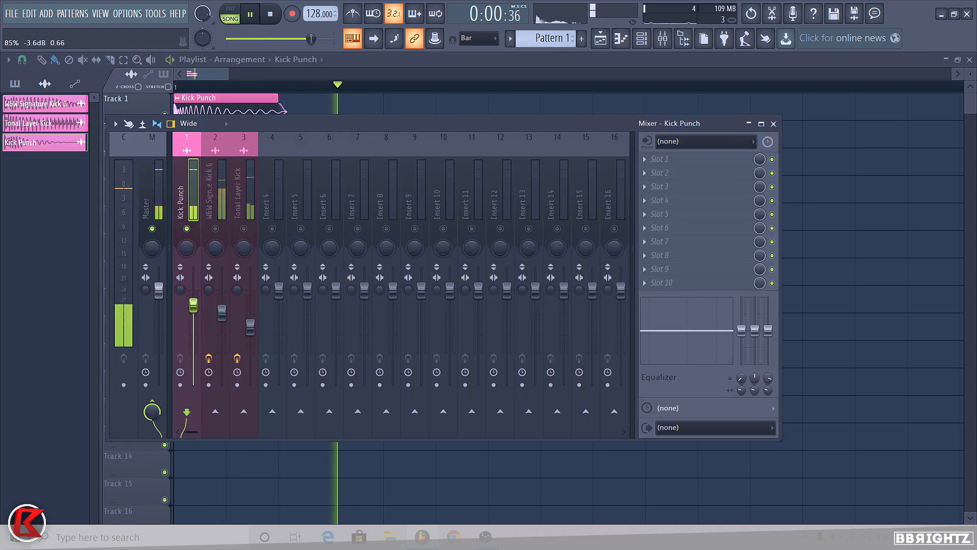
key(space)
Step: Load Fruity Parametric EQ 2 in the Kick Punch insert's first slot and slightly boost the band 7 high shelf at 6040 Hz
click(678, 159)
click(499, 90)
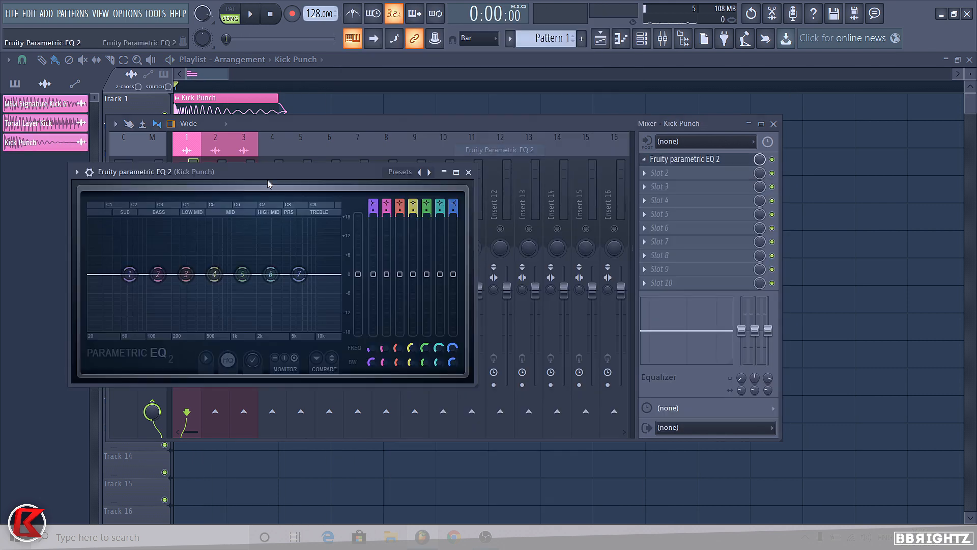
drag(299, 274, 297, 268)
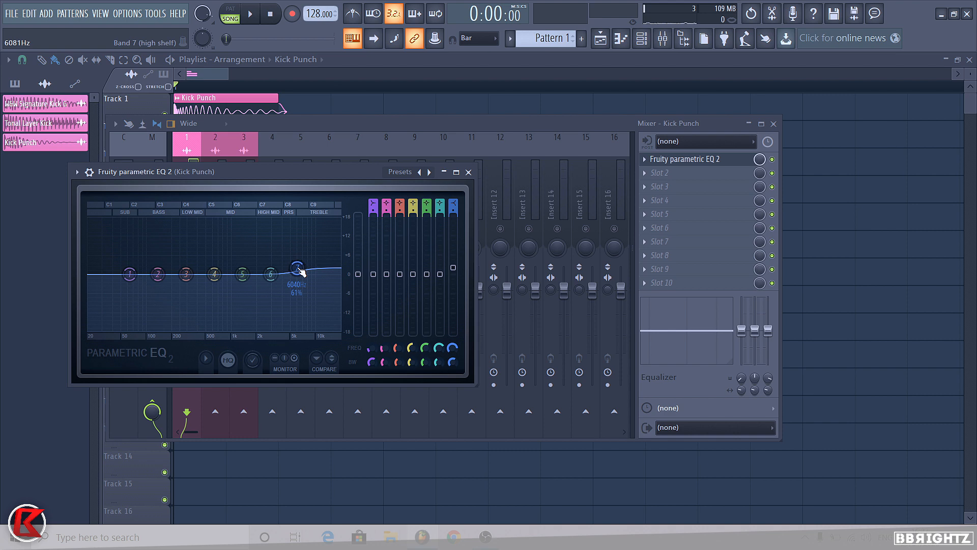
key(space)
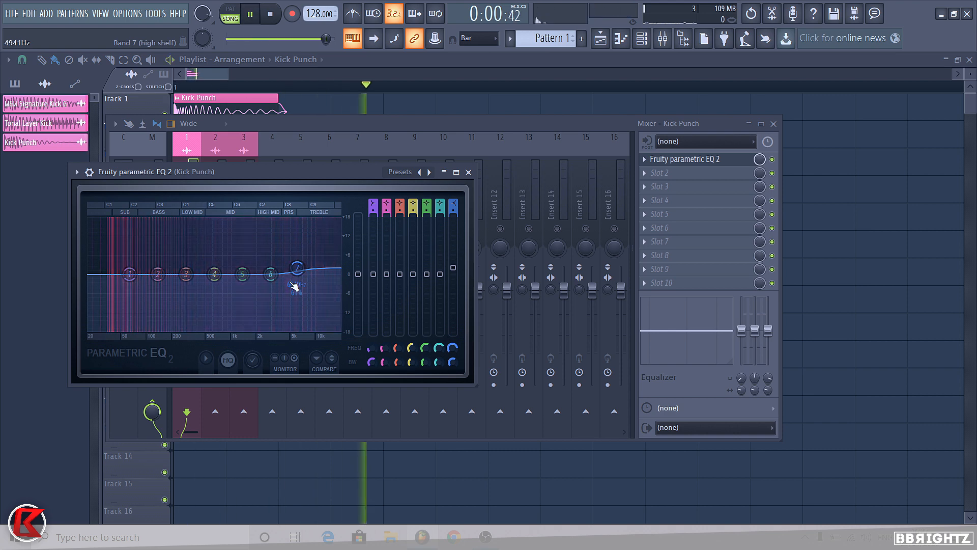
key(space)
Step: Slightly boost band 6 of the Kick Punch EQ and play the kick to check the sound
drag(272, 270, 271, 268)
key(space)
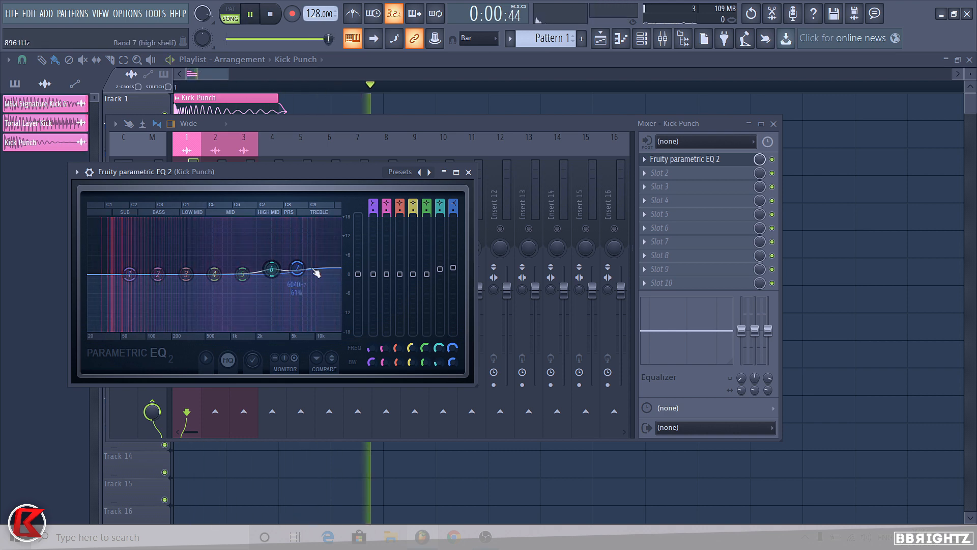
key(space)
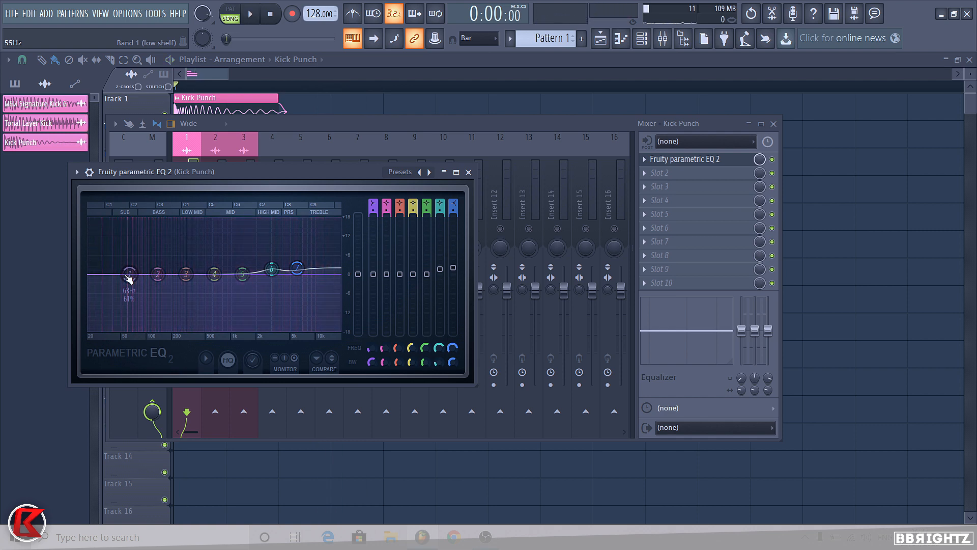
click(687, 158)
click(709, 161)
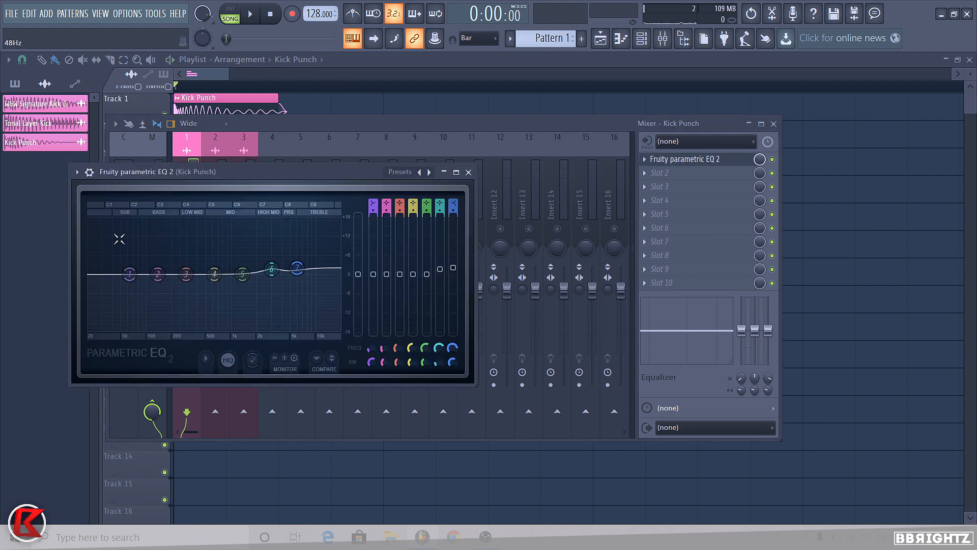
right_click(332, 106)
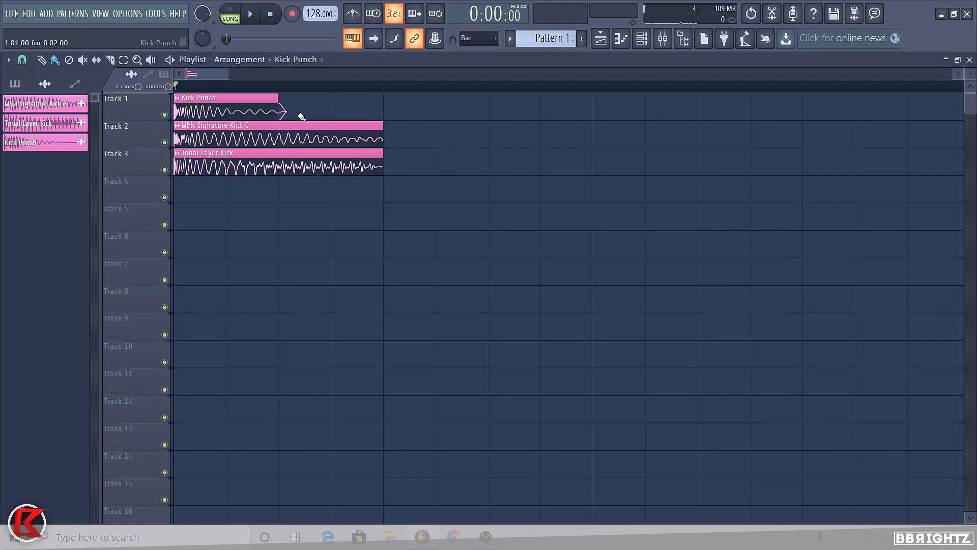
Step: Preview the W&W Signature Kick G sample from its channel settings and check its mixer insert
double_click(254, 138)
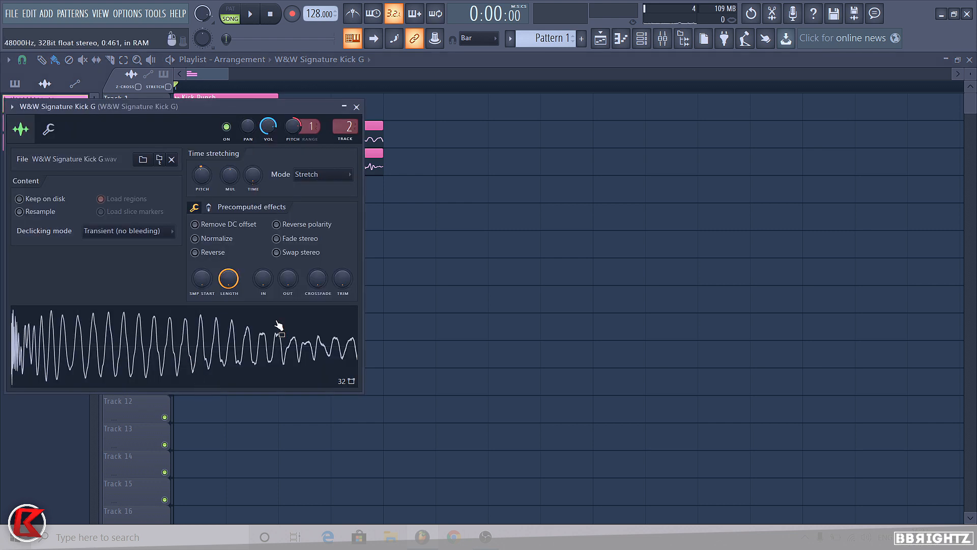
click(662, 38)
click(71, 378)
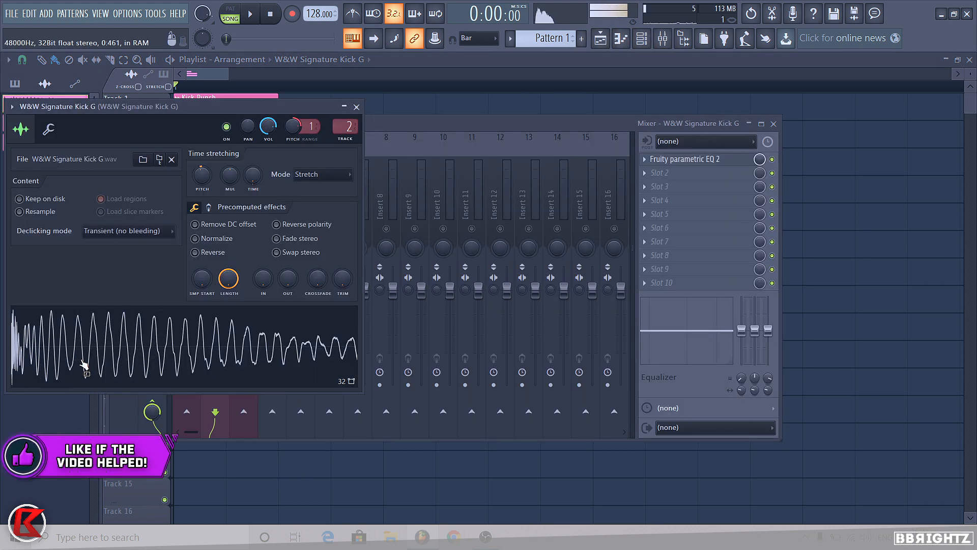
right_click(808, 183)
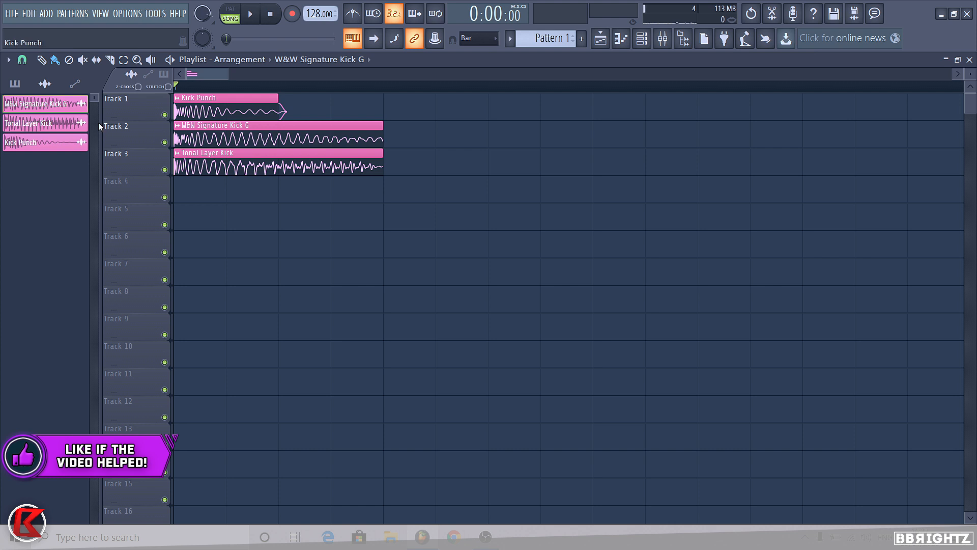
double_click(235, 138)
right_click(486, 83)
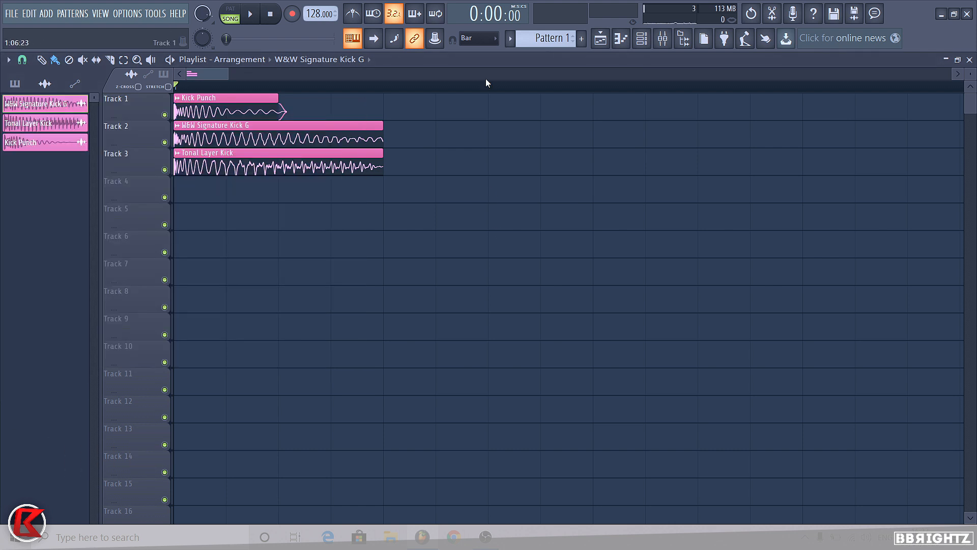
Step: Play the kick arrangement and check the soloed W&W Signature Kick G insert's level in the mixer
click(516, 38)
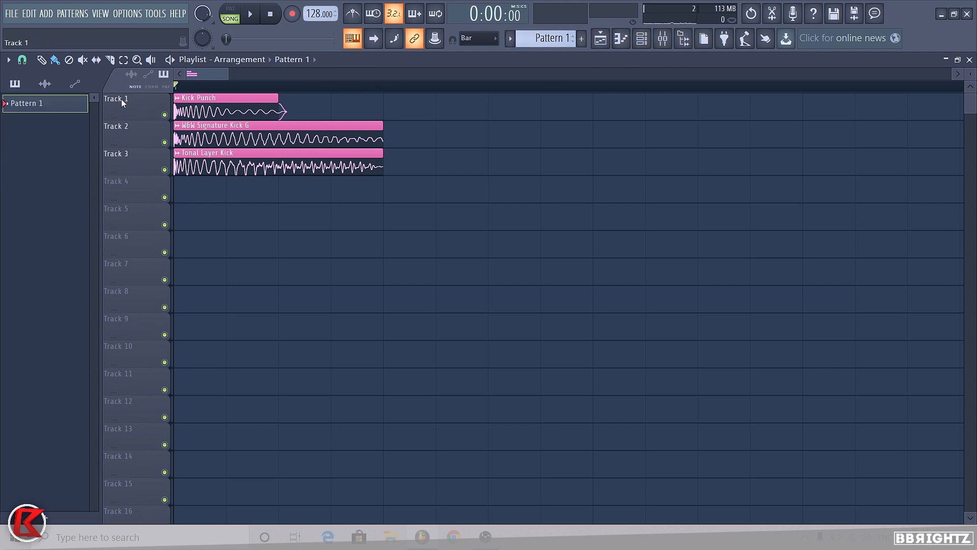
key(space)
key(F9)
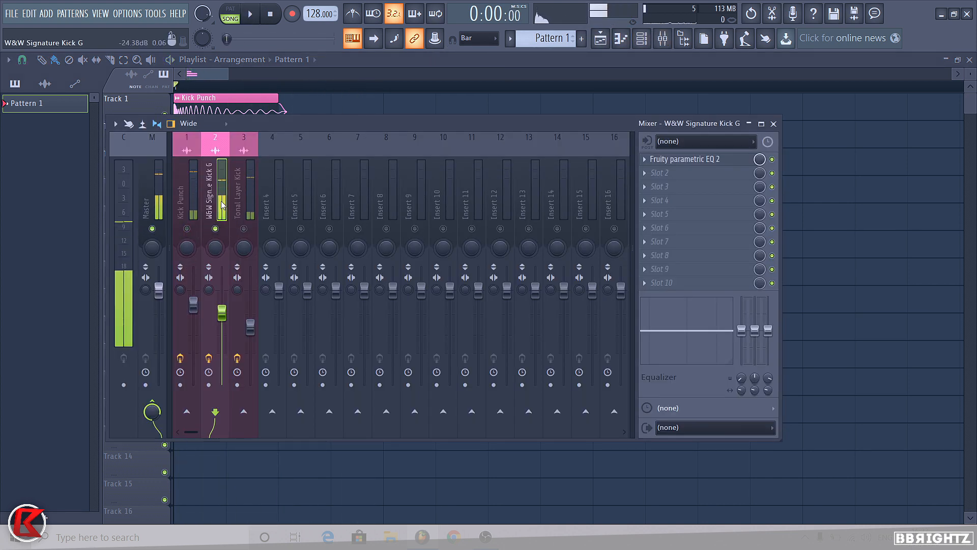
Step: Load LFOTool in slot 7 of the W&W Signature Kick G insert, apply the Sidechain-6 preset and shift its volume peak earlier
click(659, 241)
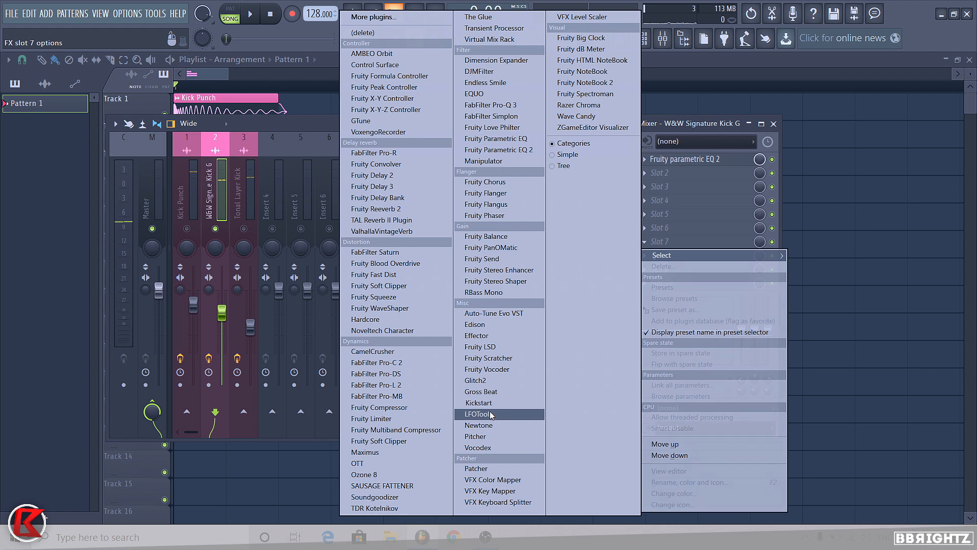
click(483, 413)
click(426, 190)
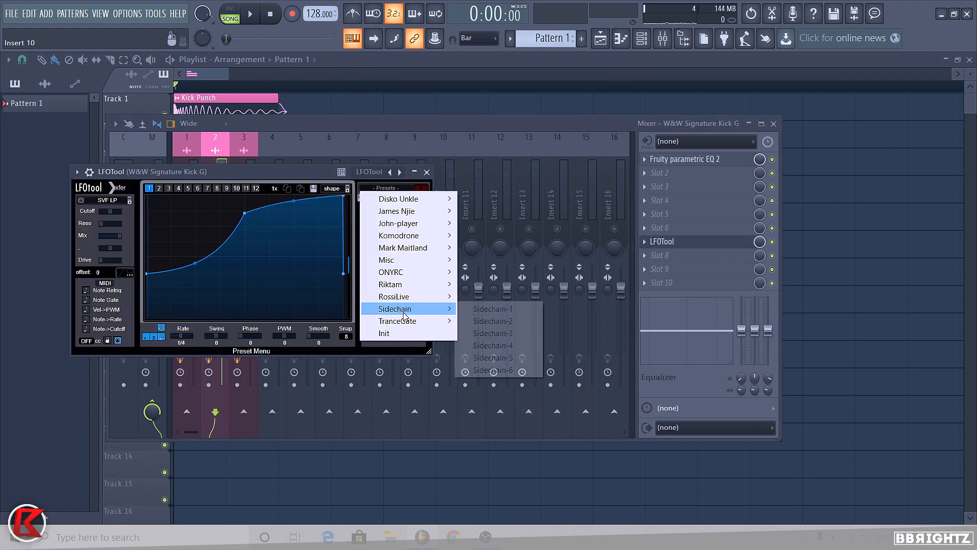
mouse_move(407, 310)
click(491, 371)
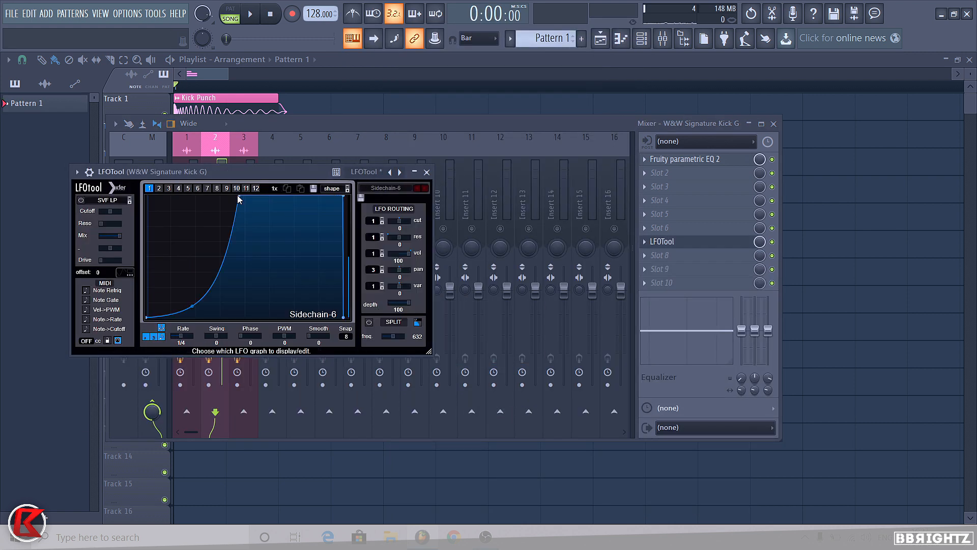
drag(238, 194, 196, 164)
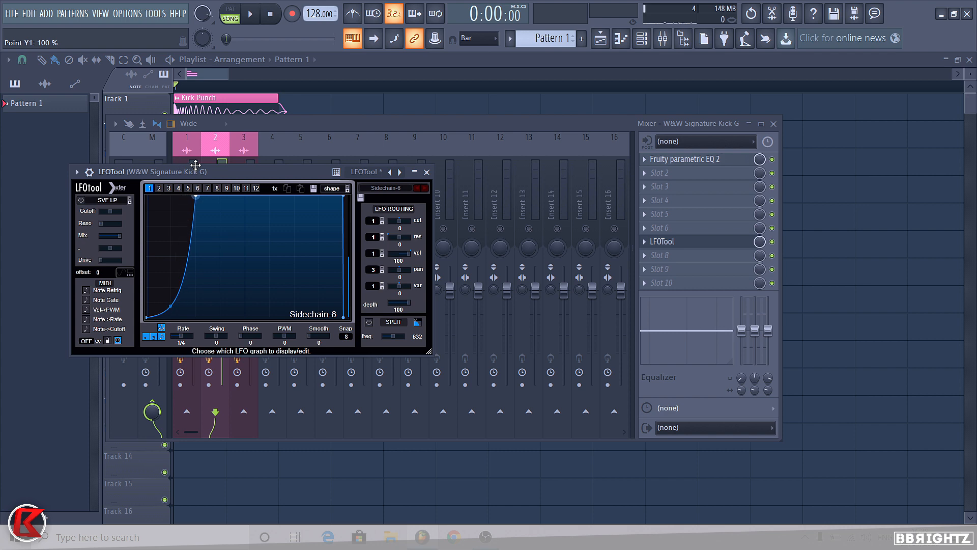
key(space)
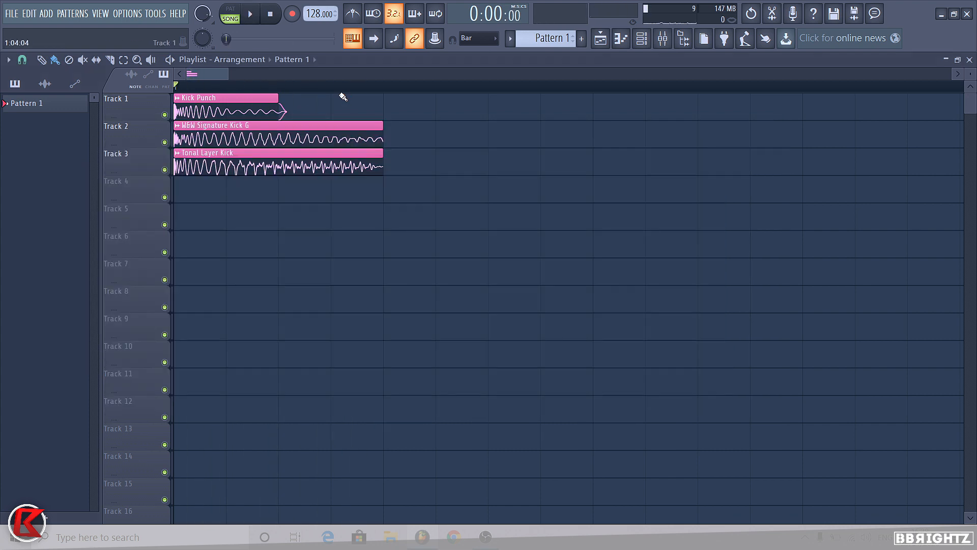
Step: Place a one-step copy of the W&W Signature Kick G clip on Track 7, solo that track and play it repeatedly
scroll(280, 135, up, 3)
scroll(428, 227, down, 6)
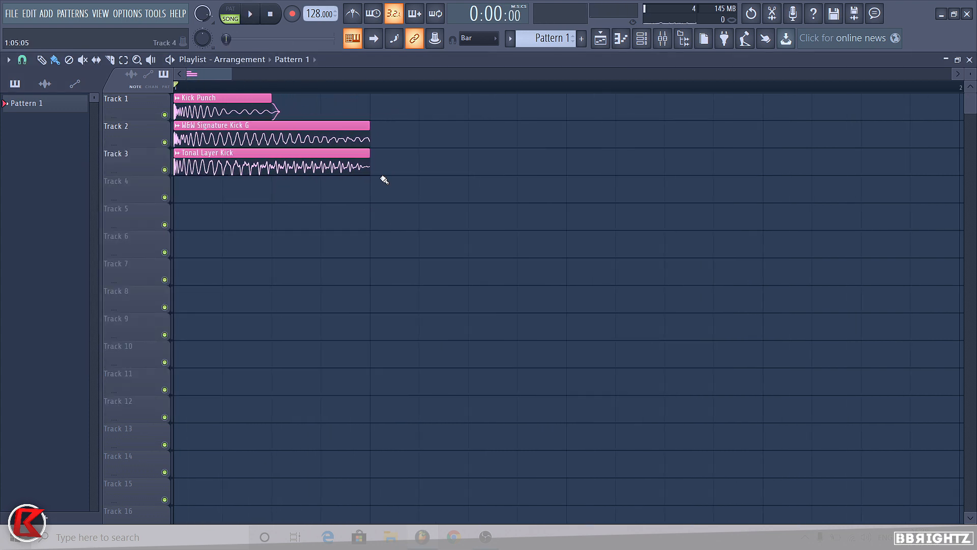
mouse_move(280, 133)
mouse_down()
mouse_move(221, 279)
mouse_move(210, 259)
mouse_up()
ctrl+click(165, 280)
right_click(223, 276)
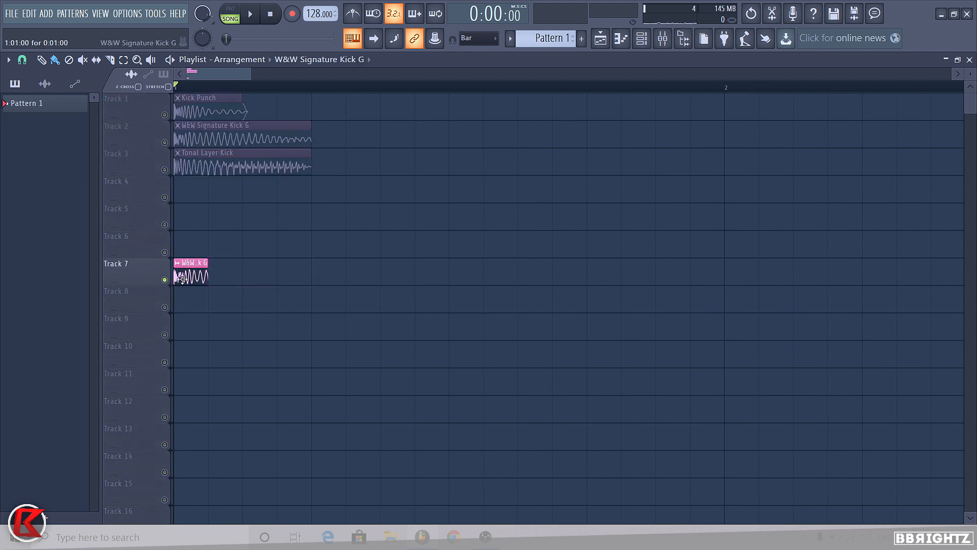
key(space)
key(space)
key(space)
key(space)
key(space)
key(space)
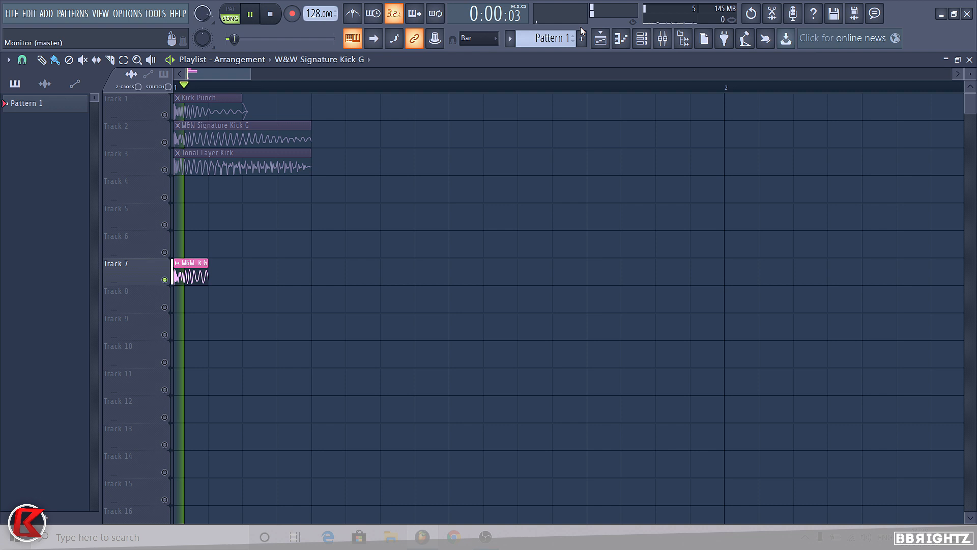
Step: Reopen the W&W Signature Kick G insert's LFOTool and, during playback, fine-tune the peak point and slope the curve's final drop
click(662, 38)
click(663, 39)
click(669, 40)
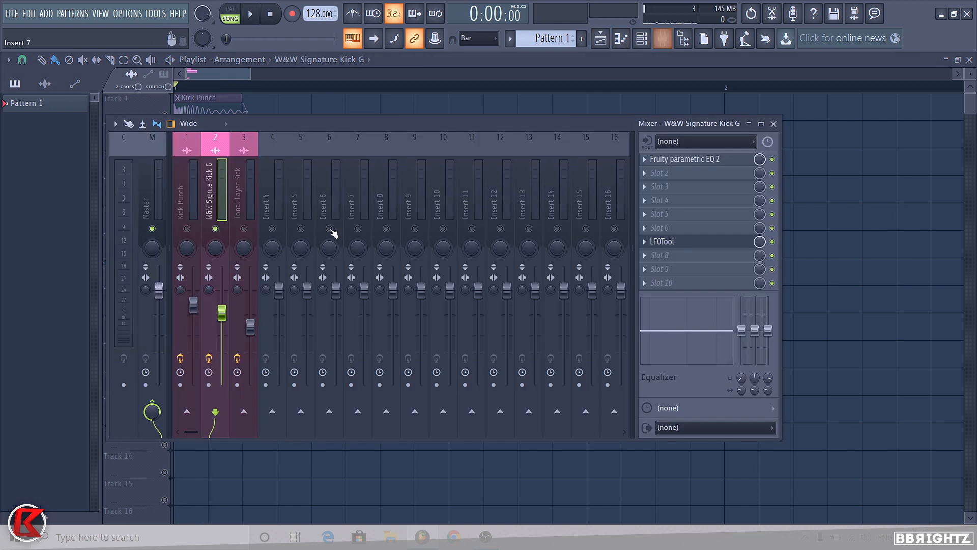
click(690, 242)
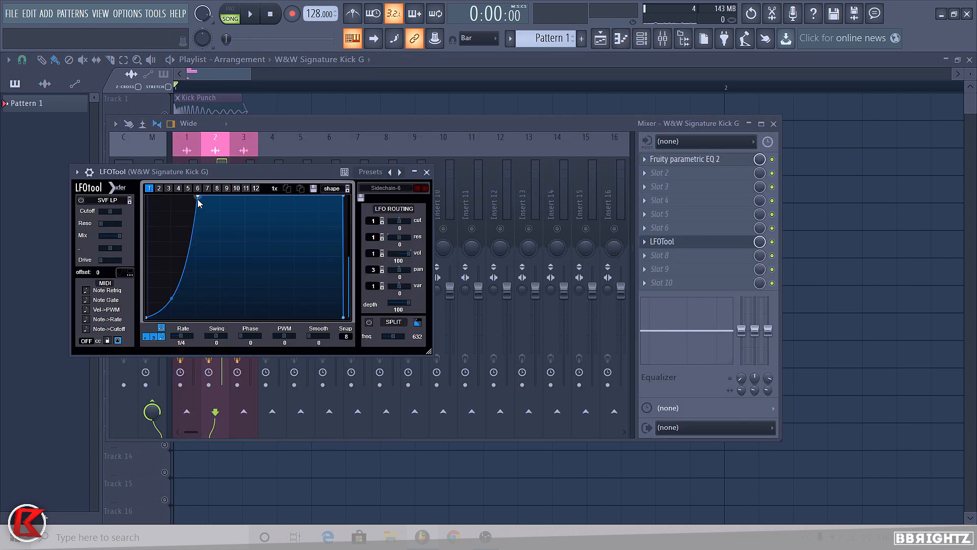
key(space)
drag(199, 193, 202, 190)
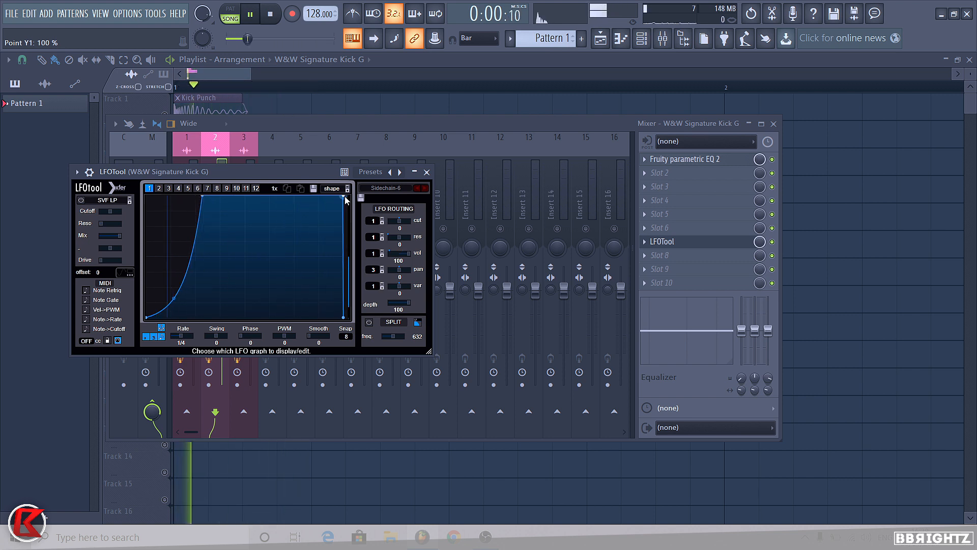
drag(343, 196, 338, 190)
drag(340, 256, 341, 229)
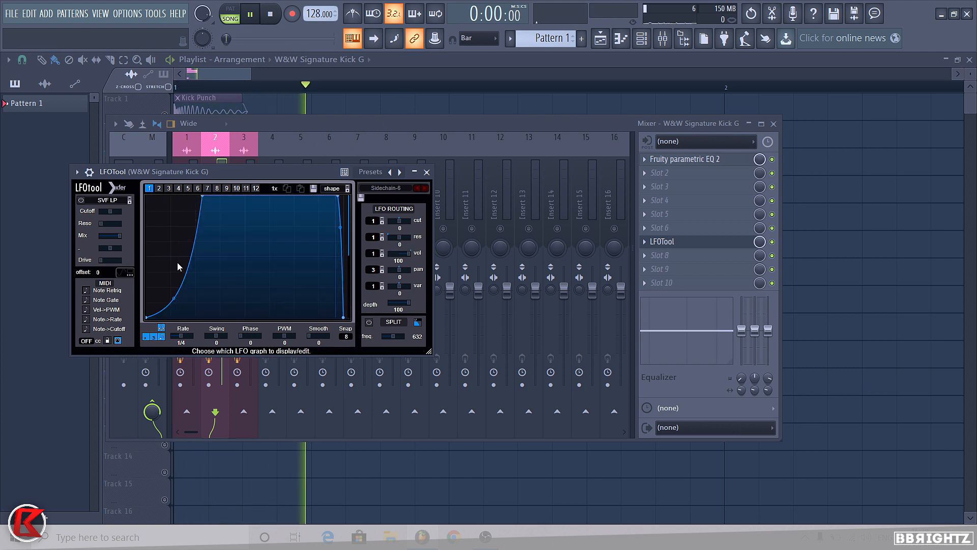
Step: Close LFOTool, solo Track 2 in the playlist and play it together with the unmuted Kick Punch track
click(427, 172)
key(F9)
key(space)
click(175, 147)
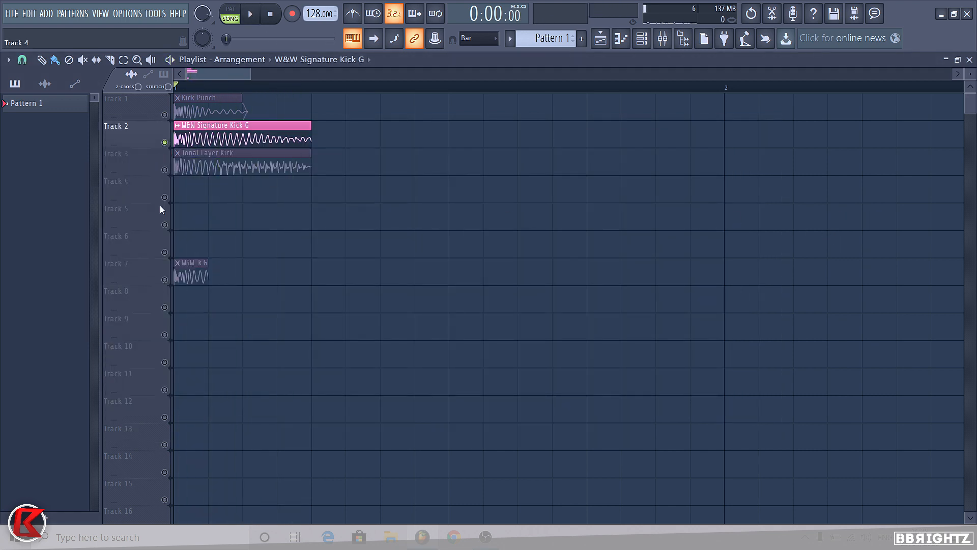
key(space)
click(175, 111)
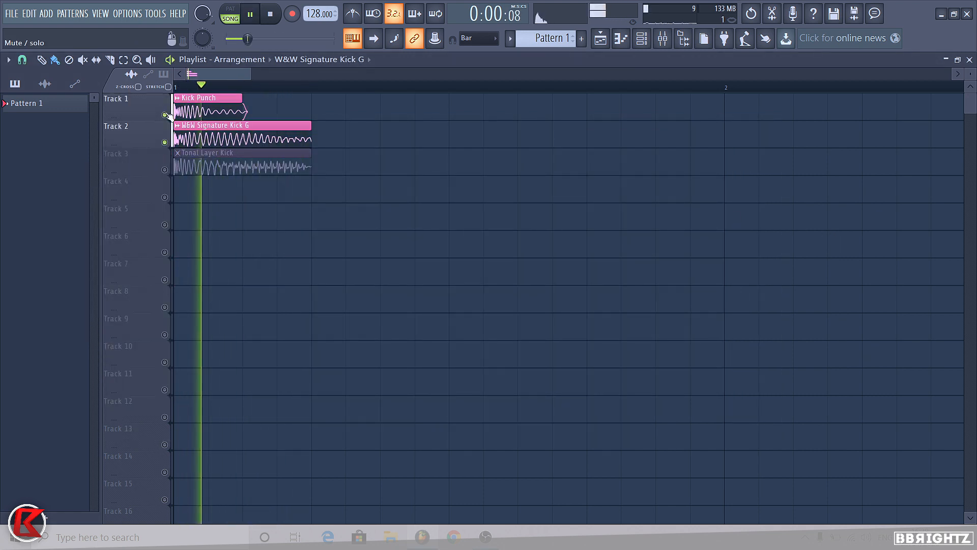
Step: Lower the W&W Signature Kick G insert's volume to 72% (-6.7 dB) while playing it with Kick Punch
key(F9)
key(space)
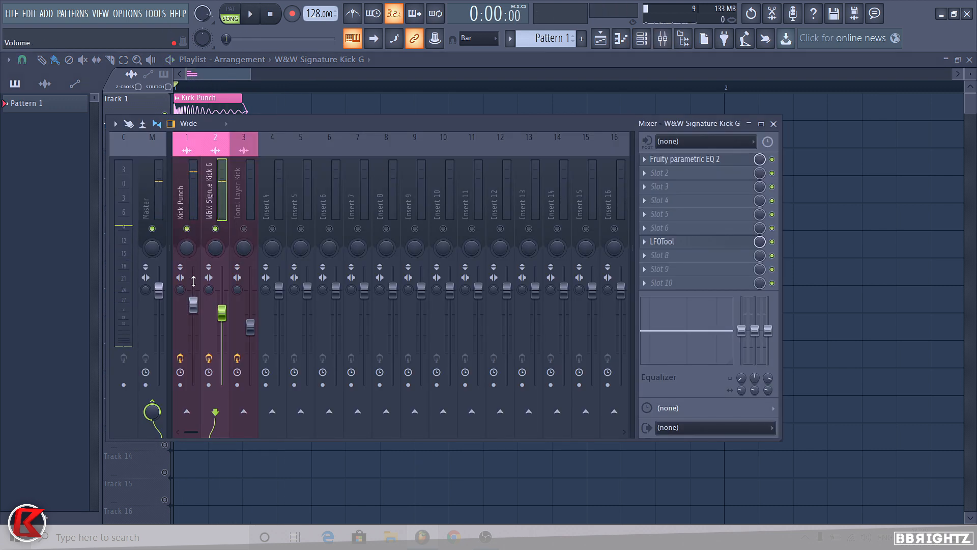
key(space)
drag(222, 312, 222, 315)
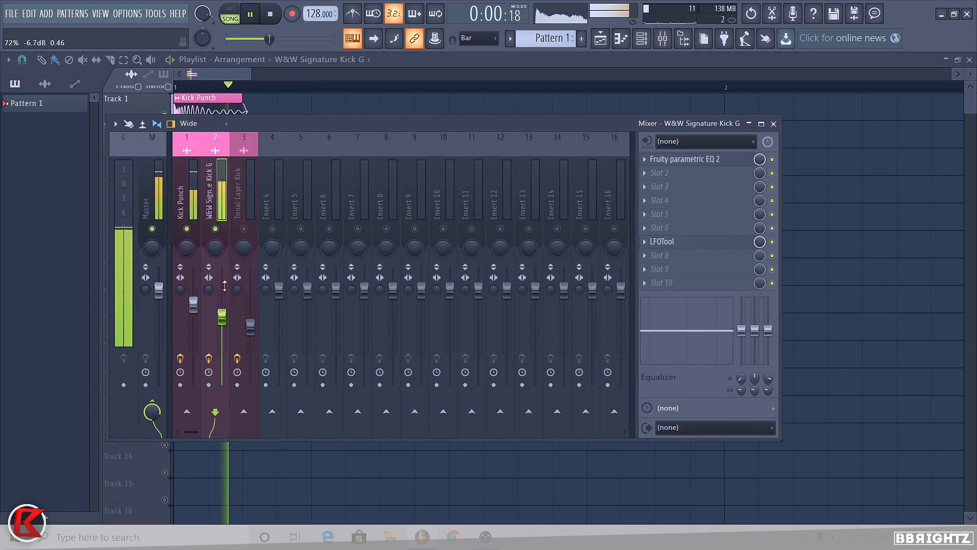
key(space)
Step: Boost band 1 low shelf of the Kick Punch EQ to 1.9 dB at 63 Hz and check the sound in playback
click(189, 190)
click(684, 159)
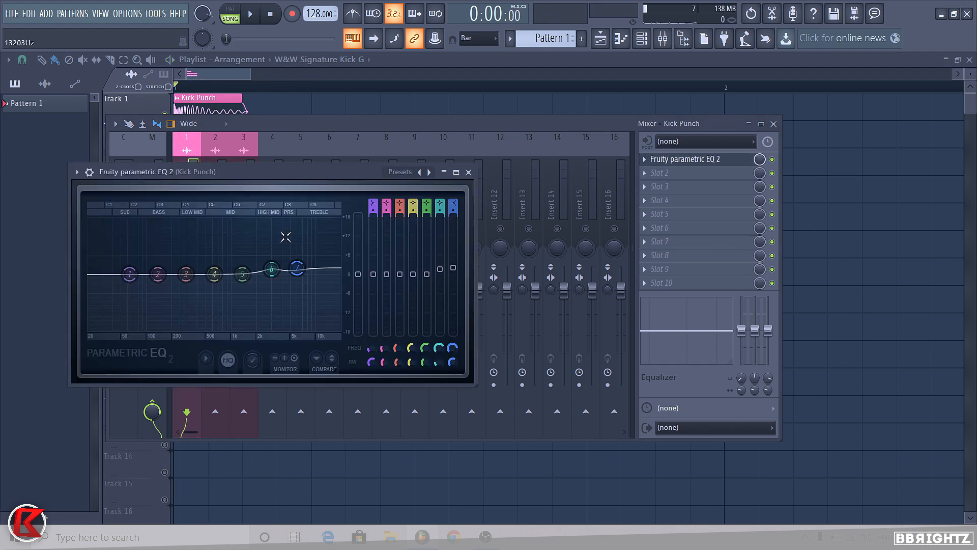
drag(129, 272, 129, 265)
key(space)
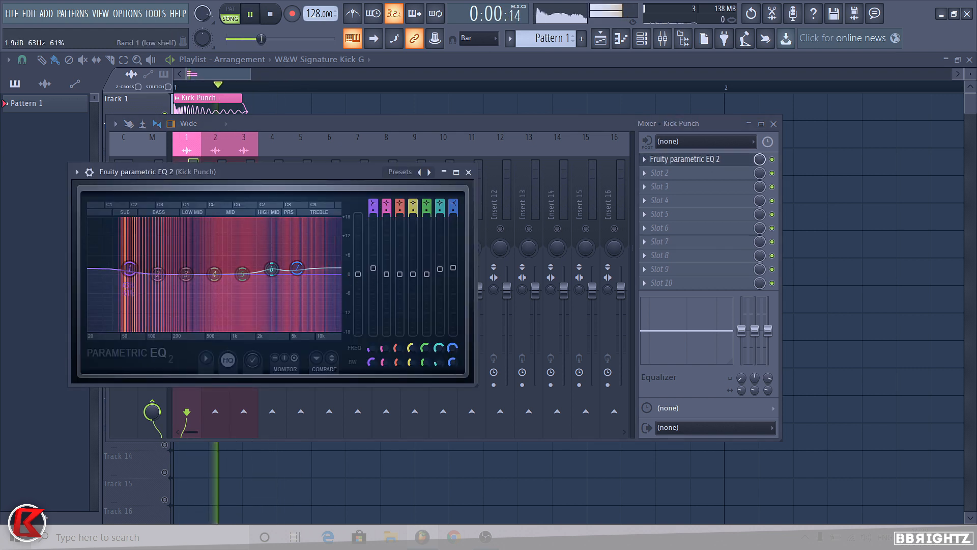
click(468, 172)
click(215, 228)
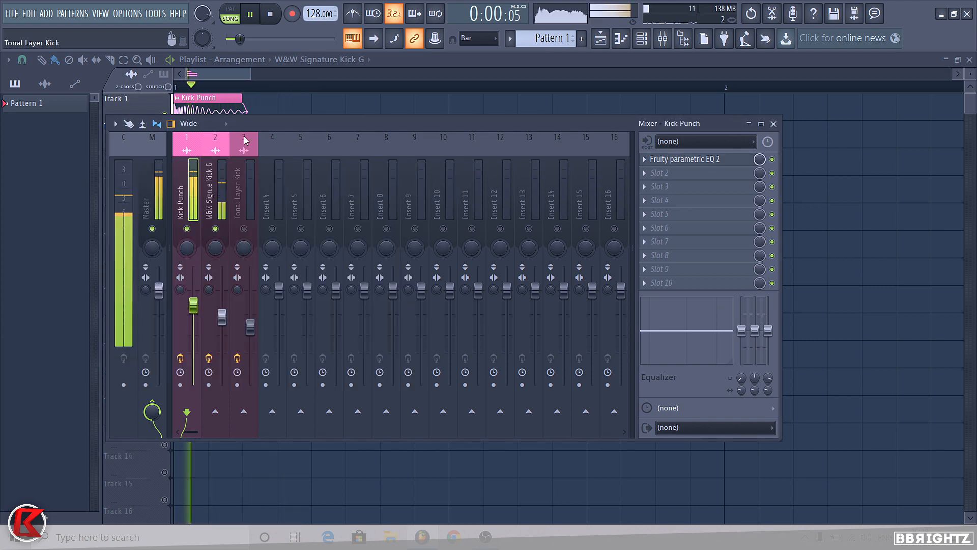
key(F9)
Step: Try the Kick Punch clip at four steps and at one step long, and check its waveform in the channel settings
mouse_move(239, 105)
mouse_down()
mouse_move(209, 106)
mouse_move(242, 112)
mouse_up()
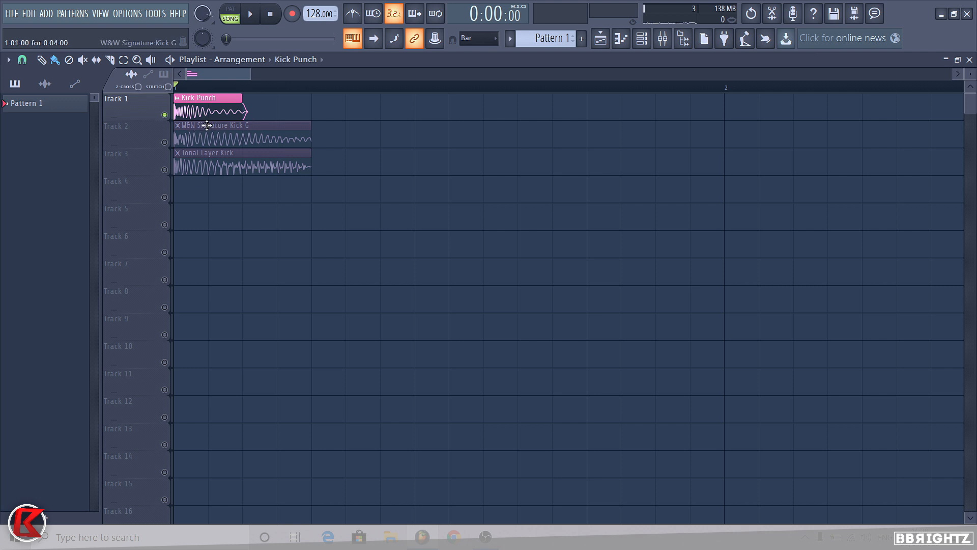
scroll(206, 126, up, 1)
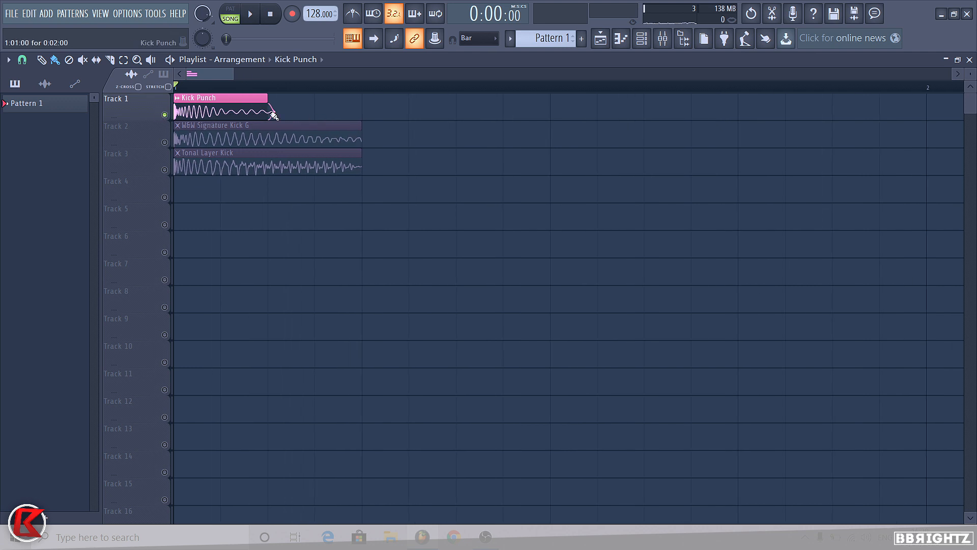
drag(268, 112, 361, 112)
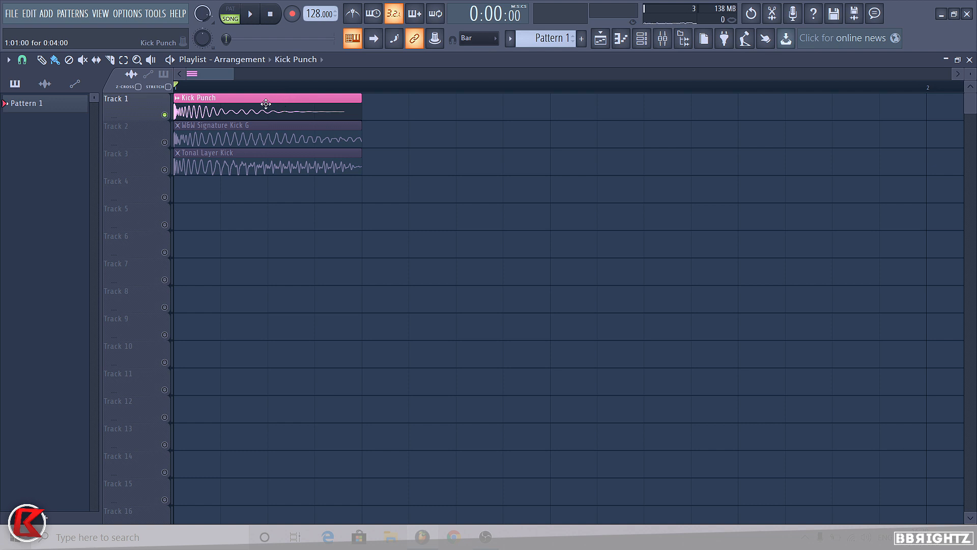
drag(356, 108, 187, 126)
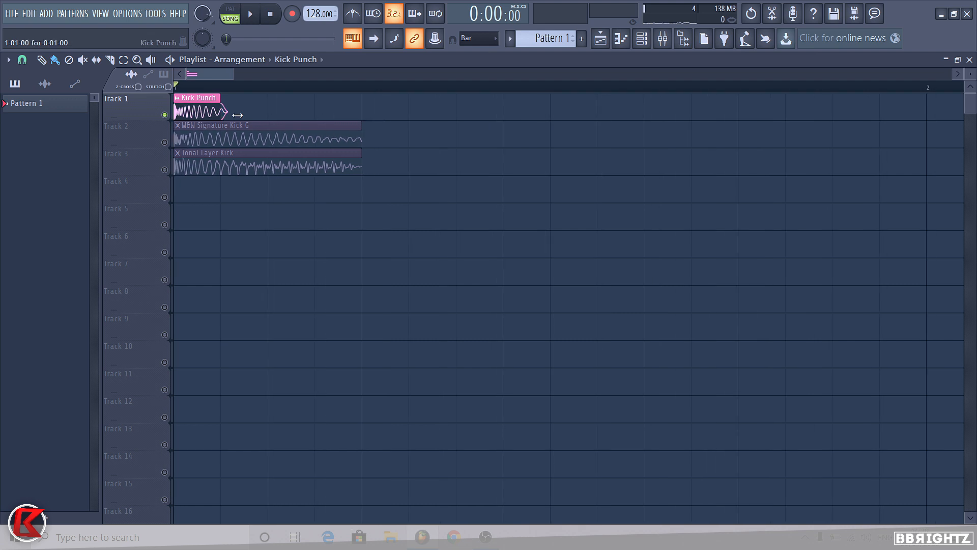
drag(237, 115, 323, 137)
scroll(211, 114, down, 1)
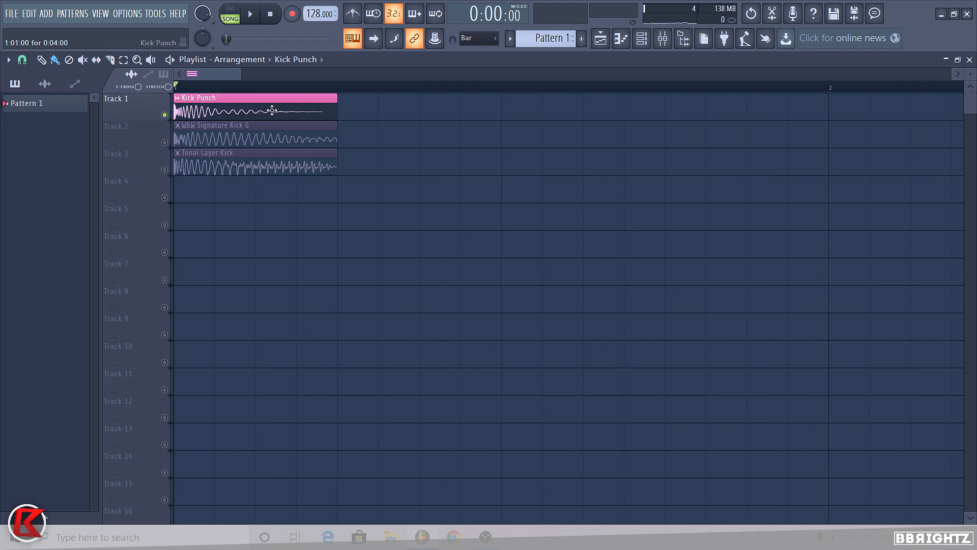
double_click(331, 113)
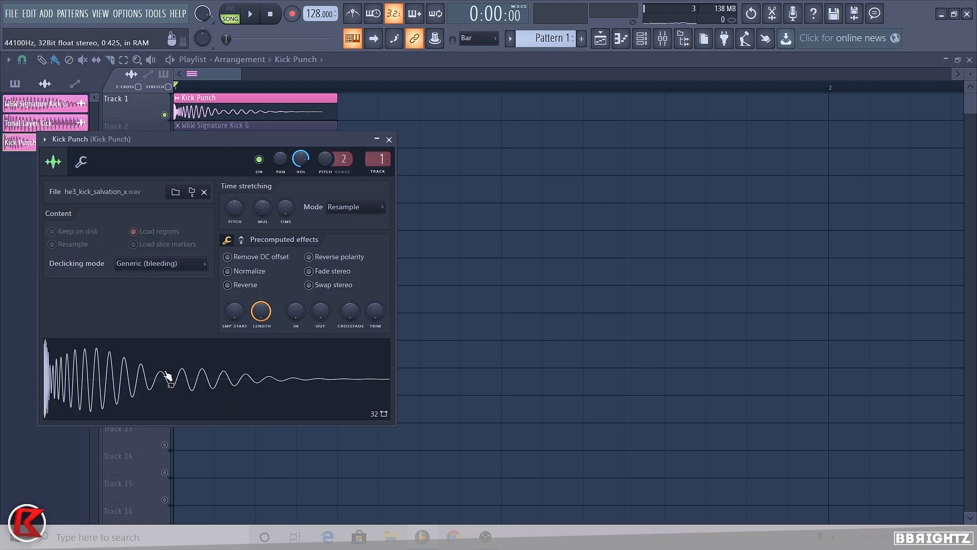
key(Escape)
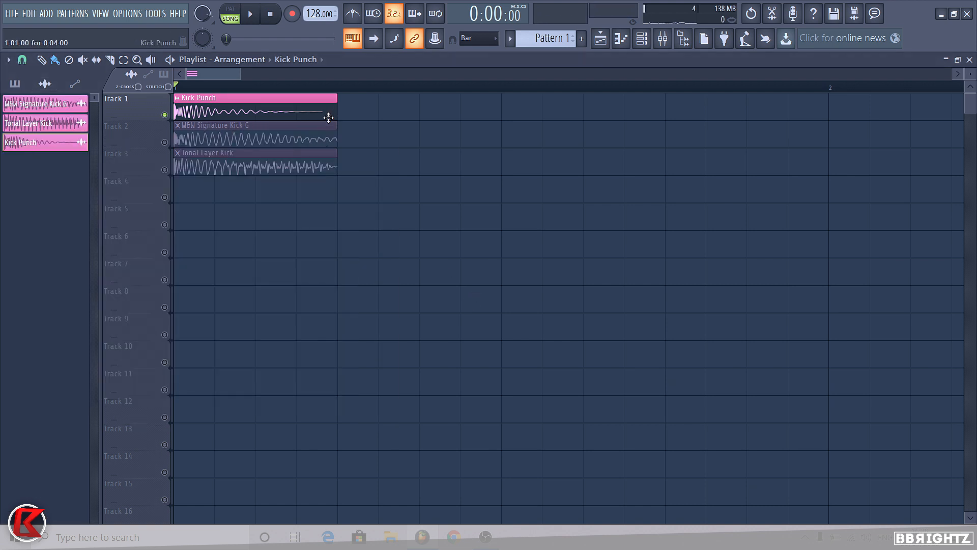
drag(336, 109, 212, 125)
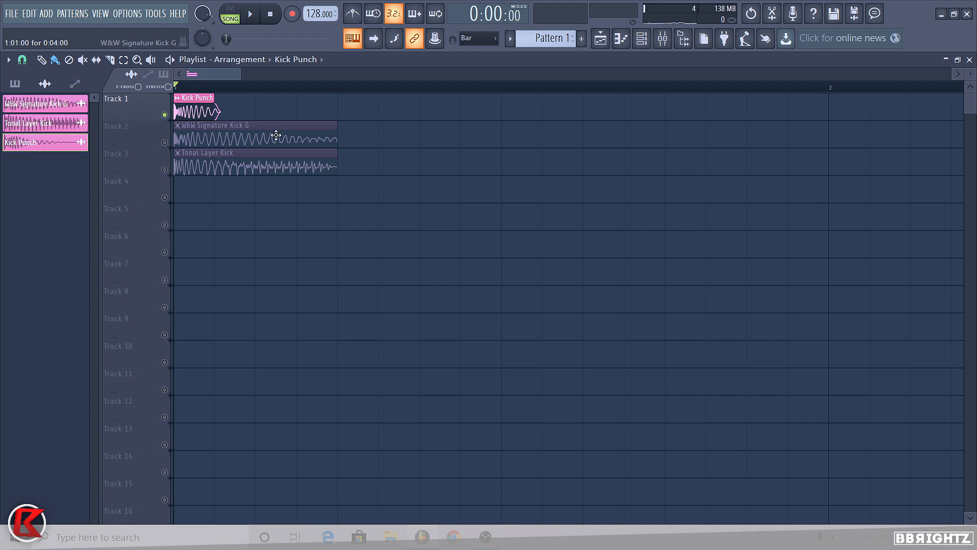
Step: Choose a declicking mode in the Kick Punch channel settings and play the one-step clip
double_click(202, 113)
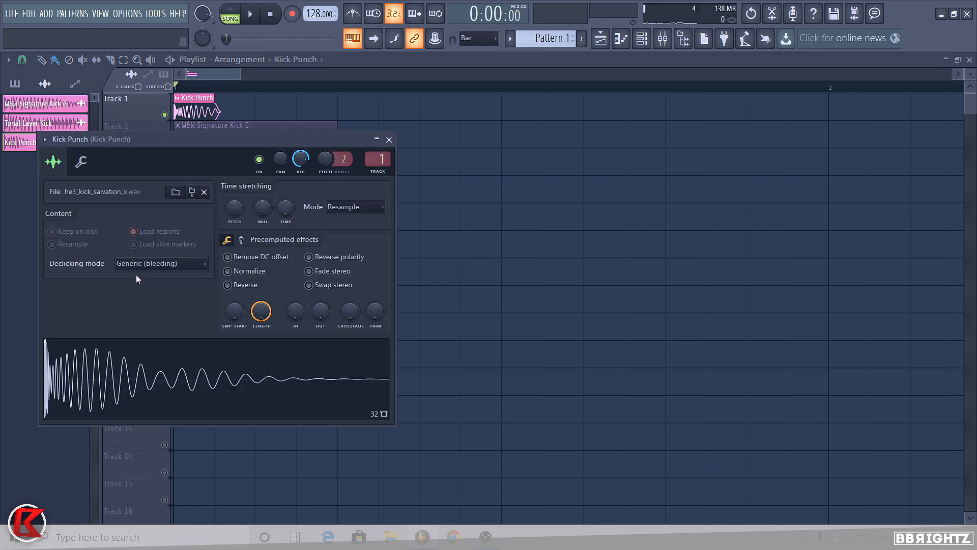
click(158, 265)
click(203, 279)
key(Escape)
scroll(202, 153, up, 1)
key(space)
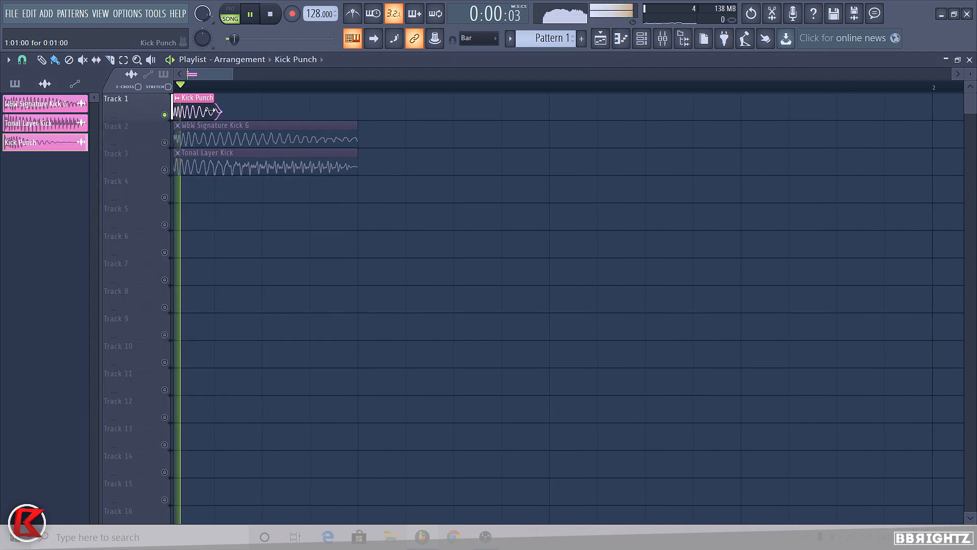
Step: Extend the Kick Punch clip to two steps and unmute Tracks 2 and 3 during playback
drag(211, 111, 269, 113)
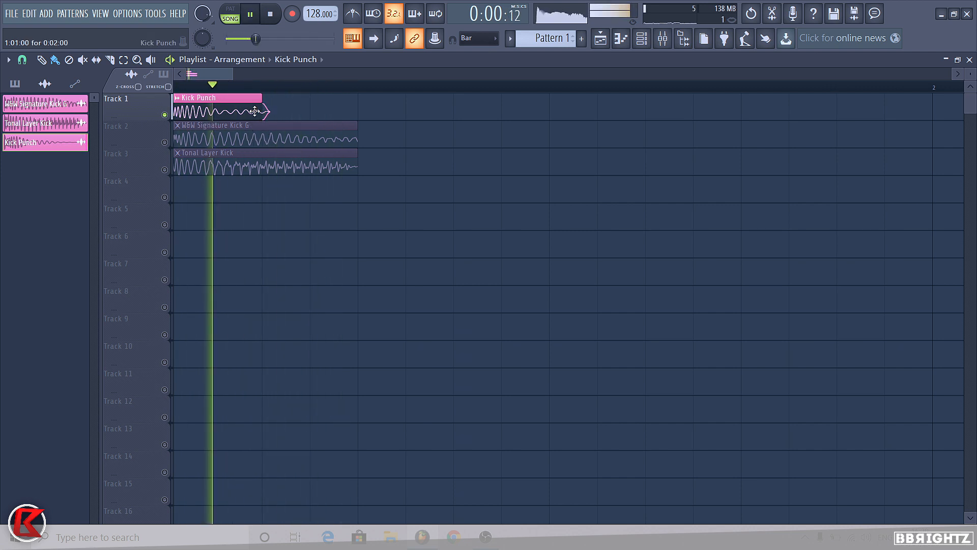
click(165, 142)
click(165, 170)
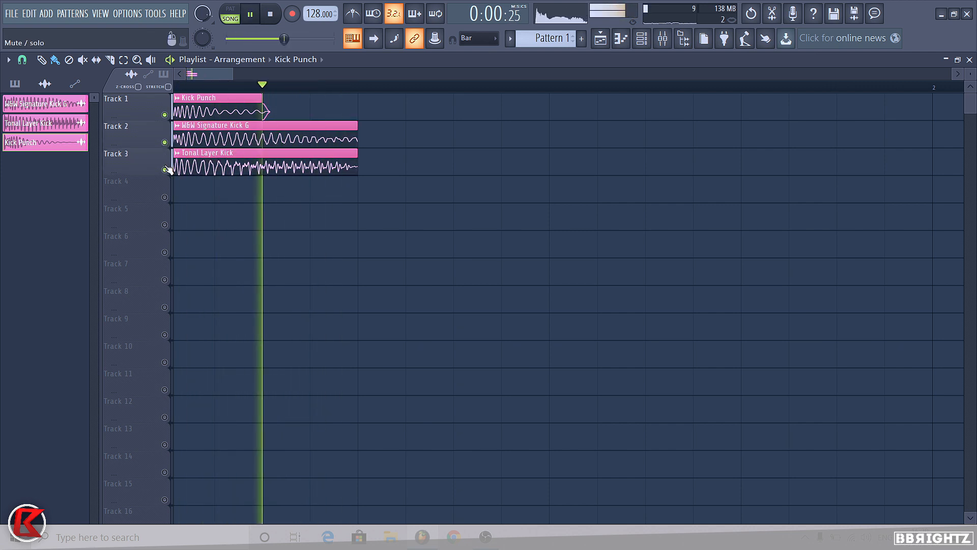
key(space)
Step: Copy the W&W Signature Kick G insert's LFOTool preset into slot 2 of the Tonal Layer Kick insert and solo that insert
click(662, 38)
click(228, 194)
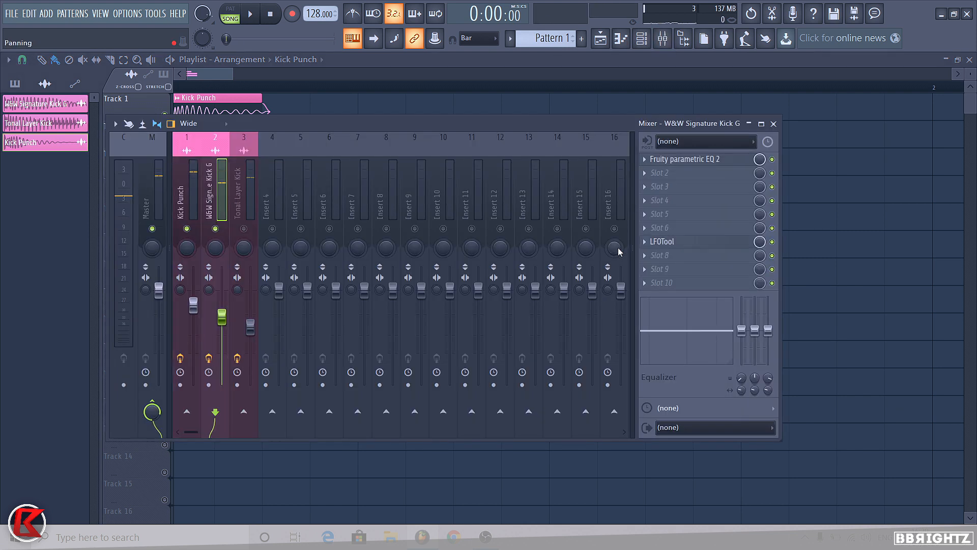
click(644, 242)
mouse_move(667, 304)
mouse_down()
mouse_move(338, 231)
mouse_move(243, 186)
mouse_move(244, 203)
mouse_up()
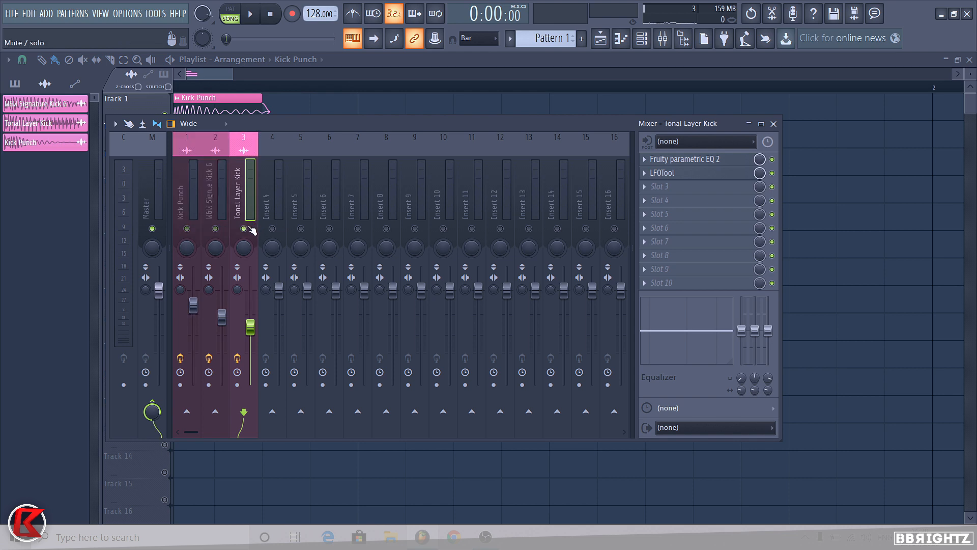
Step: Play the soloed Tonal Layer Kick insert, then unmute the W&W Signature Kick G insert to hear both layers together
key(space)
key(F9)
scroll(526, 234, down, 2)
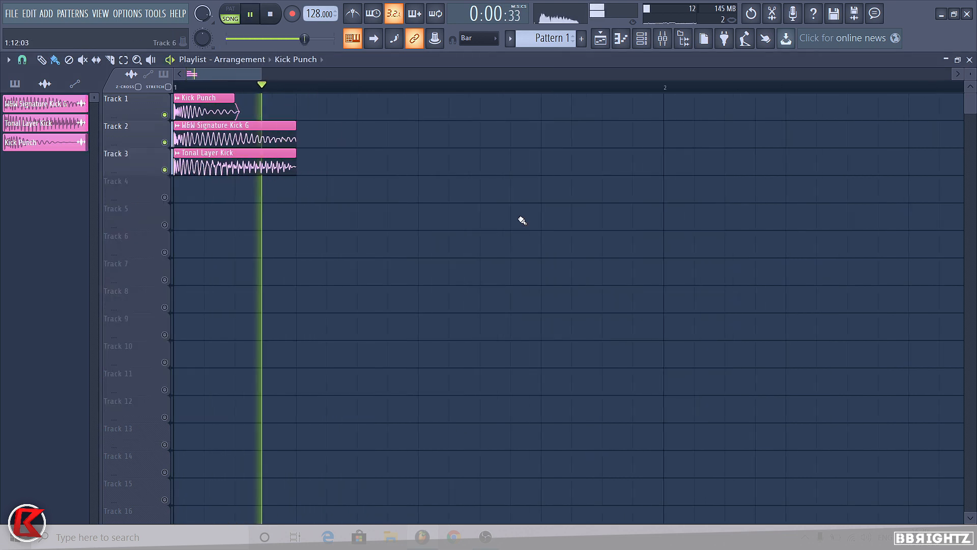
key(F9)
click(215, 229)
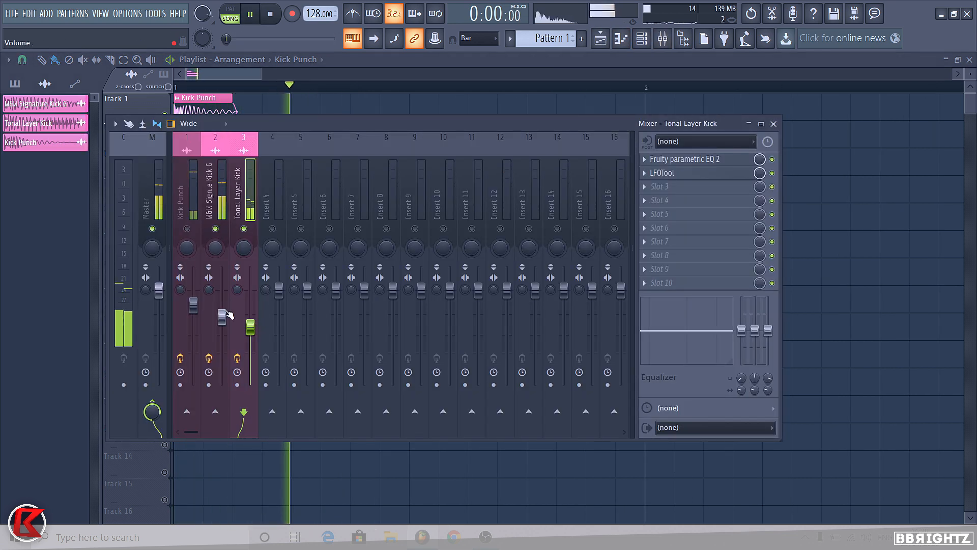
Step: Unmute the Kick Punch insert, play all three layers together and lower the Tonal Layer Kick fader to 46% (-14.0 dB)
key(space)
right_click(187, 228)
right_click(186, 229)
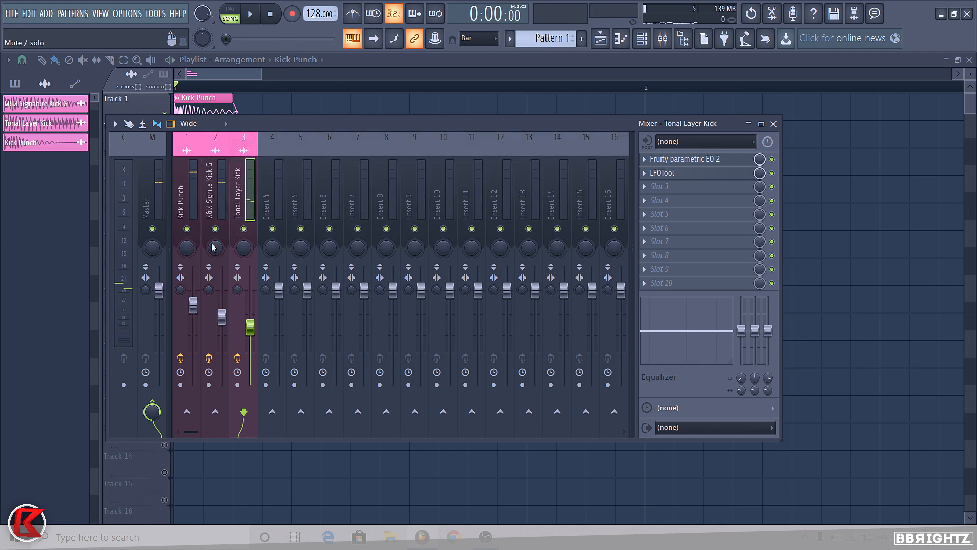
key(space)
drag(250, 326, 250, 342)
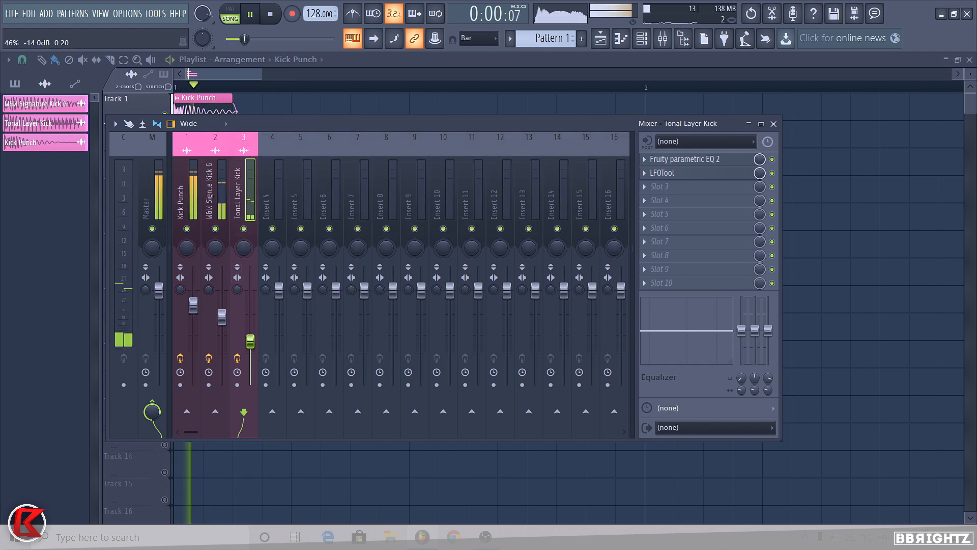
Step: Solo the W&W Signature Kick G insert and raise the high-cut band in its Fruity Parametric EQ 2 to about 500 Hz
click(221, 315)
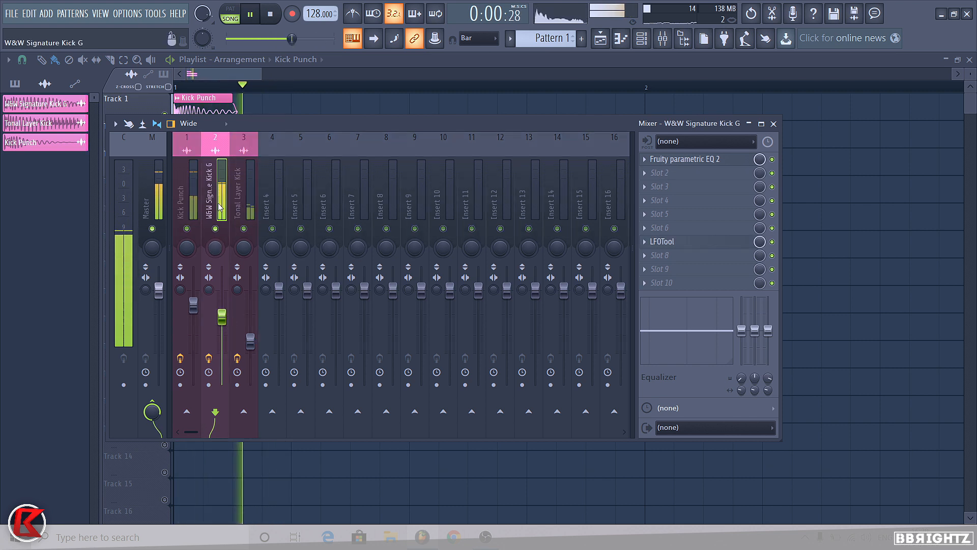
click(684, 159)
drag(210, 308, 239, 307)
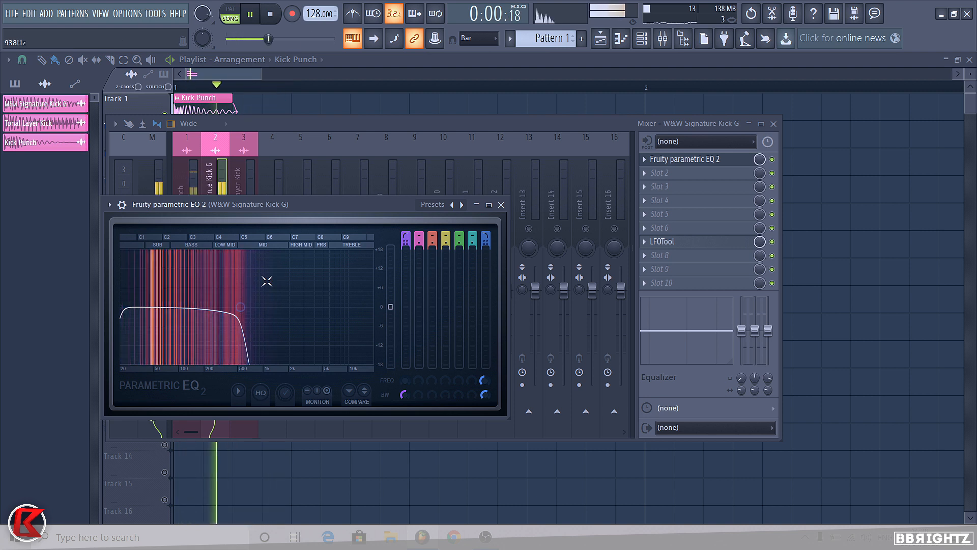
click(501, 204)
Step: Restart playback, unmute the Kick Punch and Tonal Layer Kick inserts, and select the Tonal Layer Kick insert
key(space)
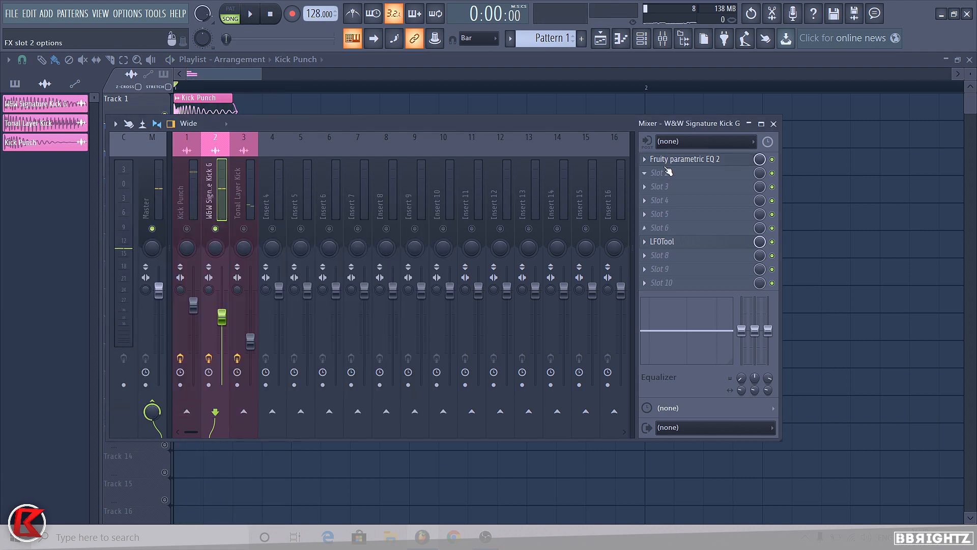
key(space)
click(187, 229)
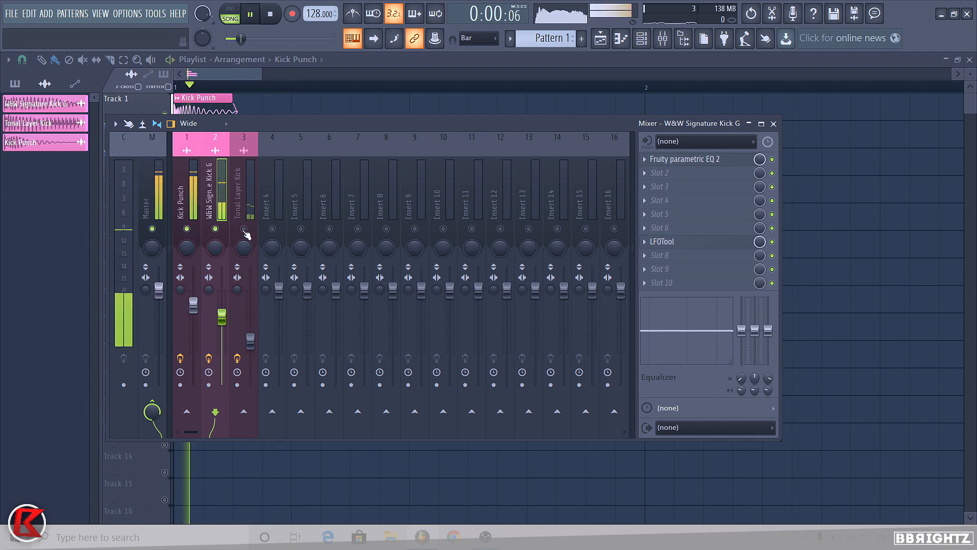
click(244, 228)
click(253, 236)
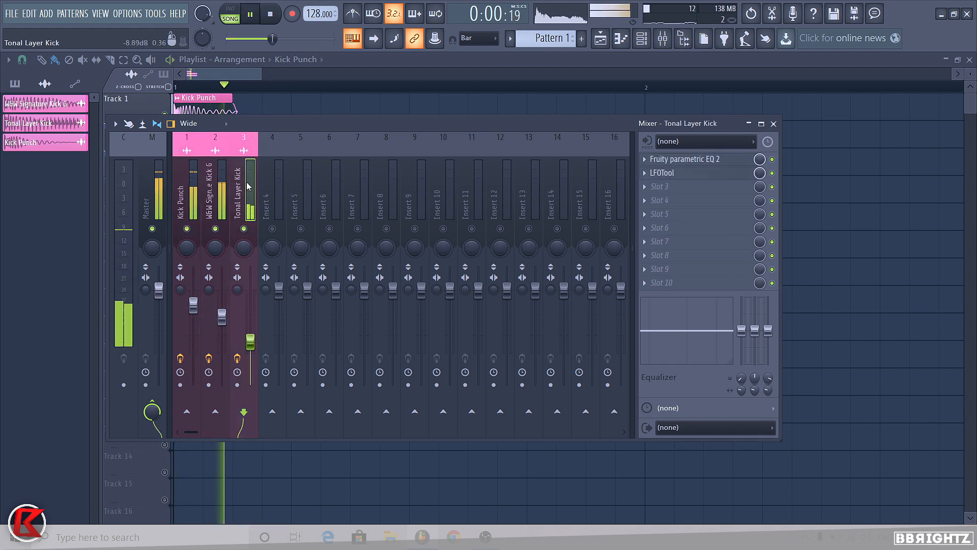
Step: Lower the high-cut band in the Tonal Layer Kick's Fruity Parametric EQ 2 to just below 10 kHz
click(698, 173)
click(698, 172)
click(686, 160)
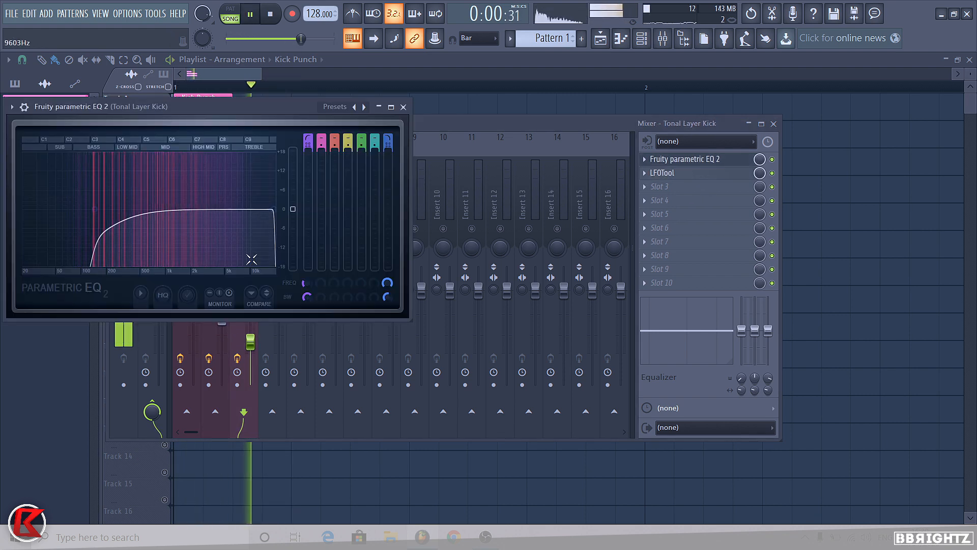
drag(275, 216, 251, 216)
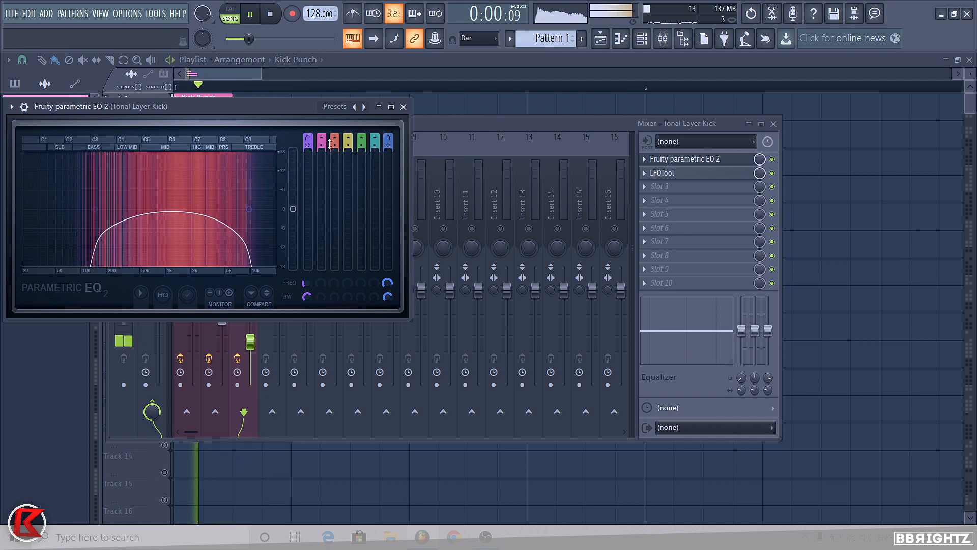
click(403, 106)
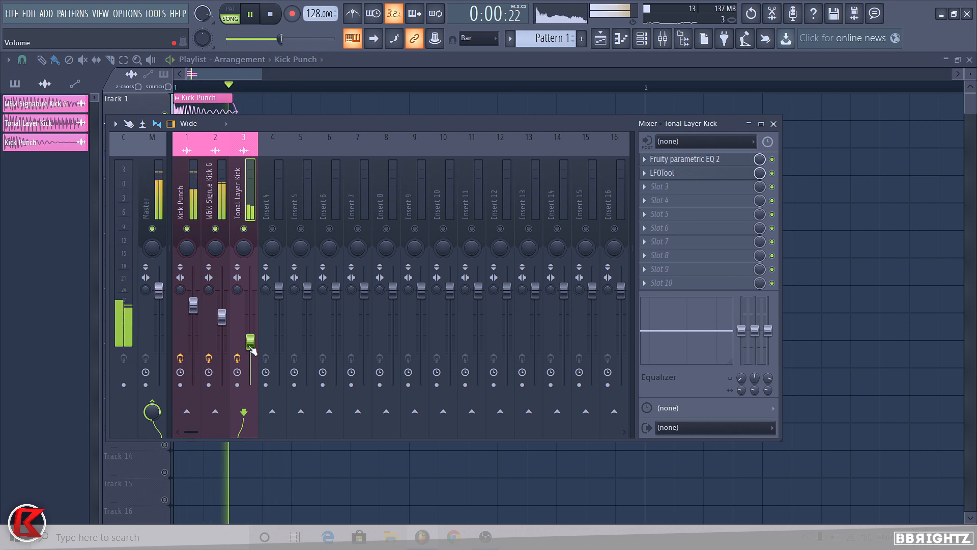
Step: Return to the playlist, enable all its tracks again and stop playback
click(279, 450)
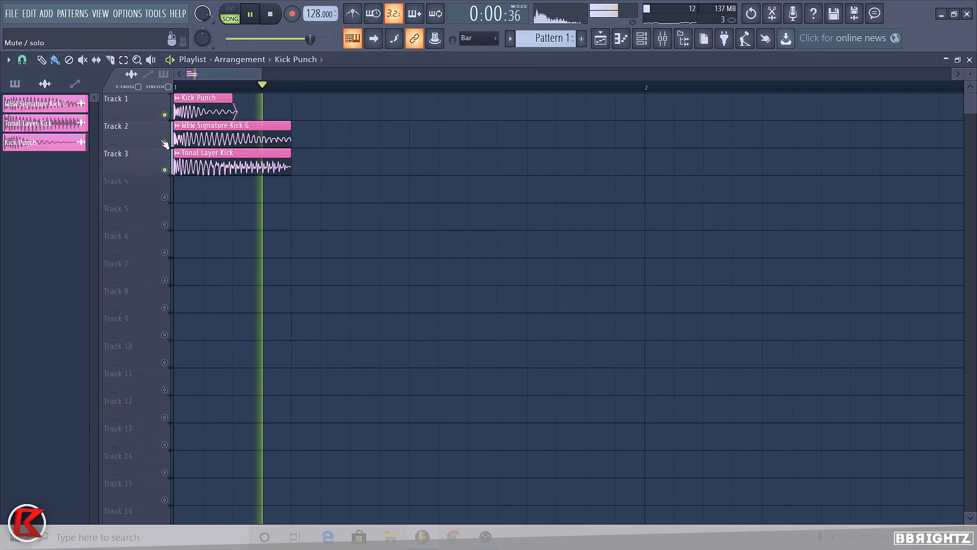
ctrl+click(164, 143)
key(space)
Step: Select the three kick clips on Tracks 1 to 3 and duplicate them repeatedly up to bar 5
scroll(196, 184, down, 3)
drag(246, 220, 1, 19)
scroll(286, 237, down, 2)
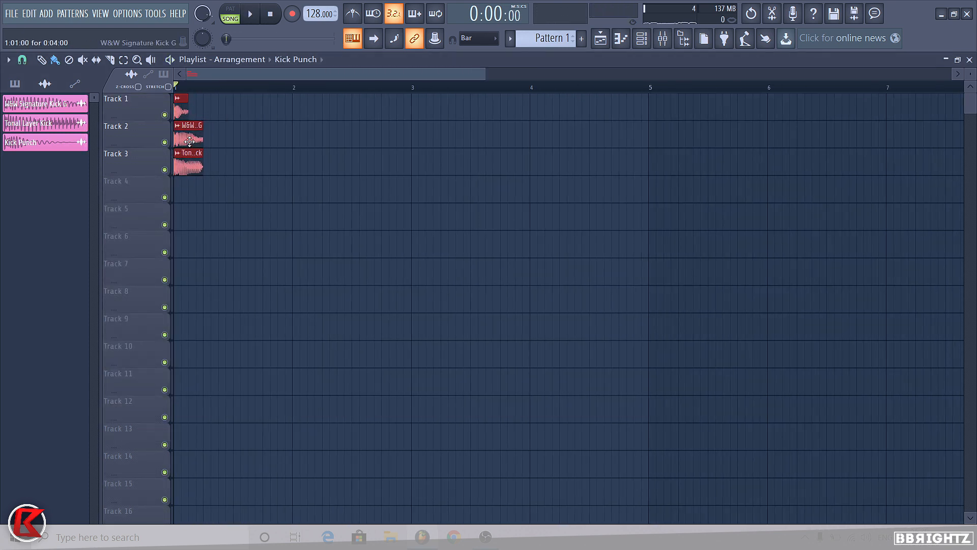
key(ctrl+b)
key(ctrl+b)
key(ctrl+b)
key(ctrl+b)
key(ctrl+b)
key(ctrl+b)
key(ctrl+b)
key(ctrl+b)
key(ctrl+b)
key(ctrl+b)
key(ctrl+b)
key(ctrl+b)
key(ctrl+b)
key(ctrl+b)
key(ctrl+b)
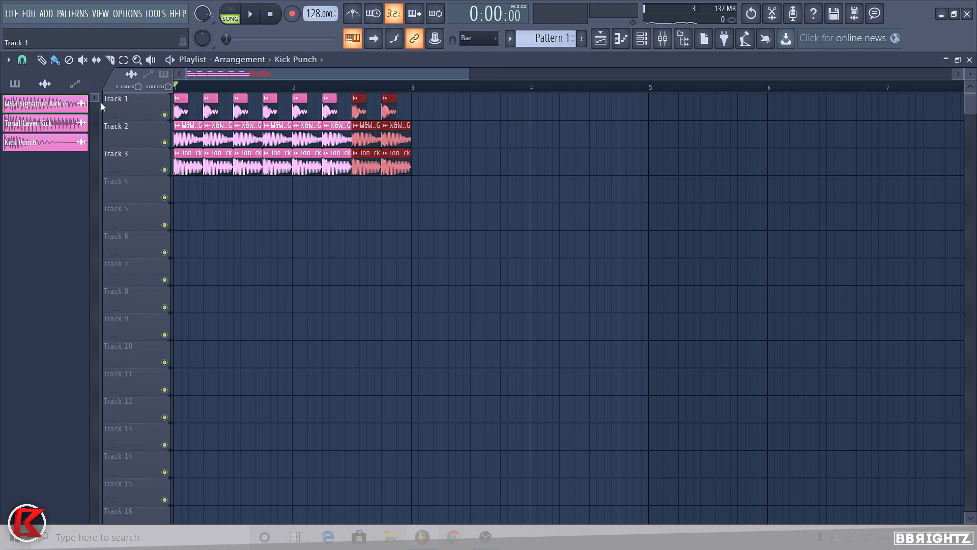
Step: Compare the effect chains of the three kick inserts in the mixer and enable all mixer inserts
scroll(426, 168, down, 2)
click(663, 41)
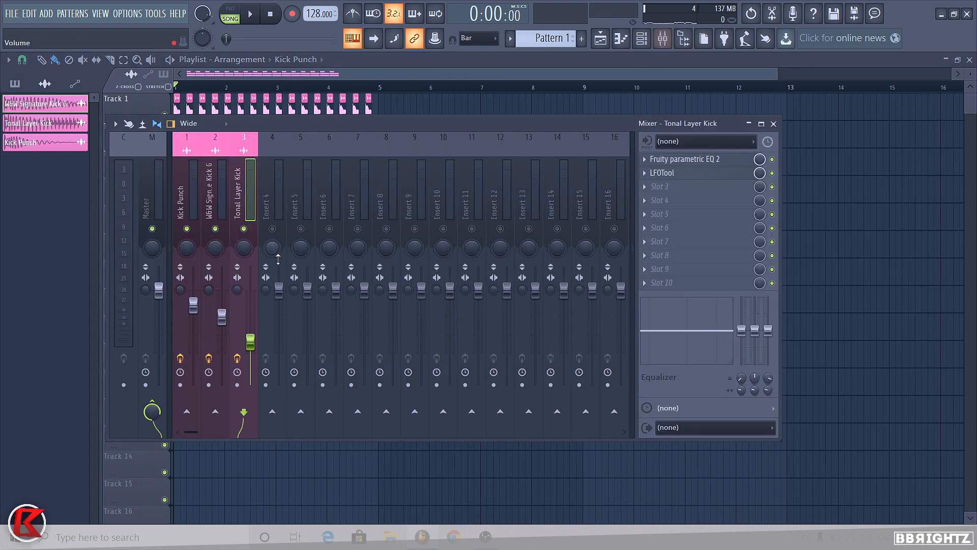
click(191, 196)
click(217, 198)
click(243, 199)
click(219, 199)
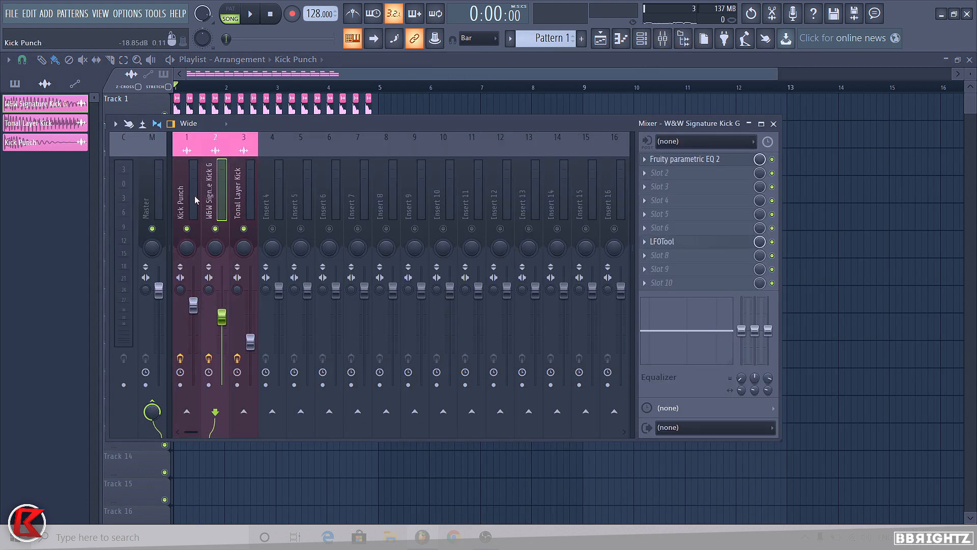
click(194, 199)
right_click(215, 228)
click(241, 188)
click(218, 188)
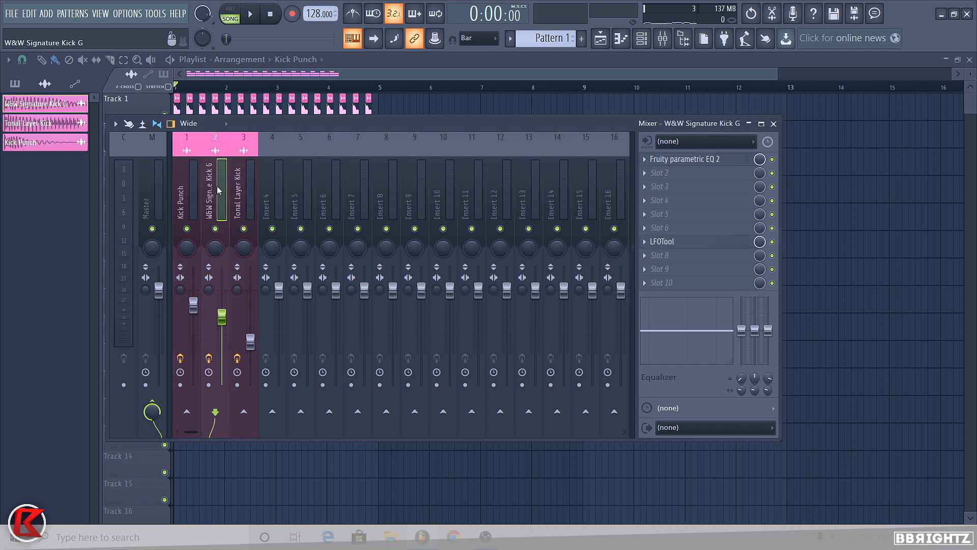
click(187, 195)
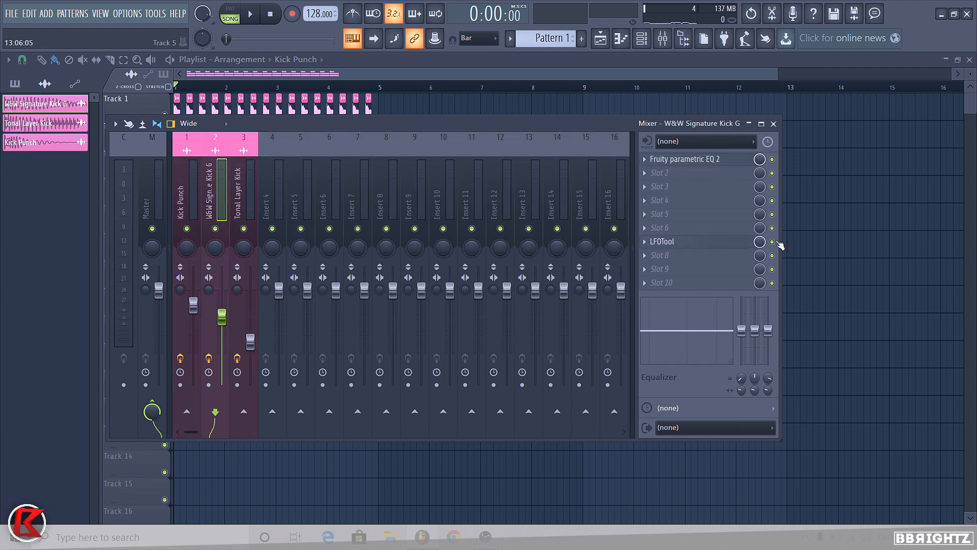
Step: Move the Tonal Layer Kick insert's LFOTool to slot 7 and return to the playlist
click(243, 205)
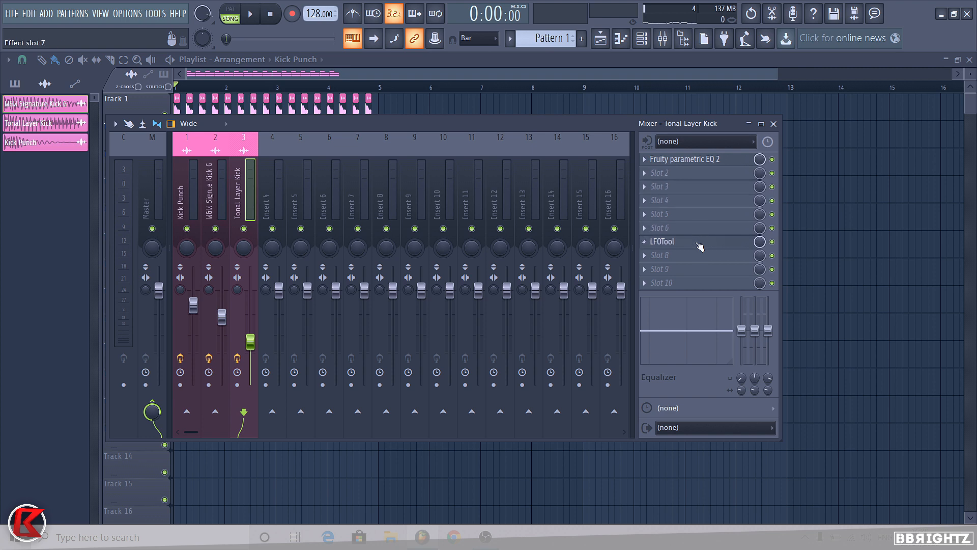
right_click(880, 222)
scroll(143, 205, up, 3)
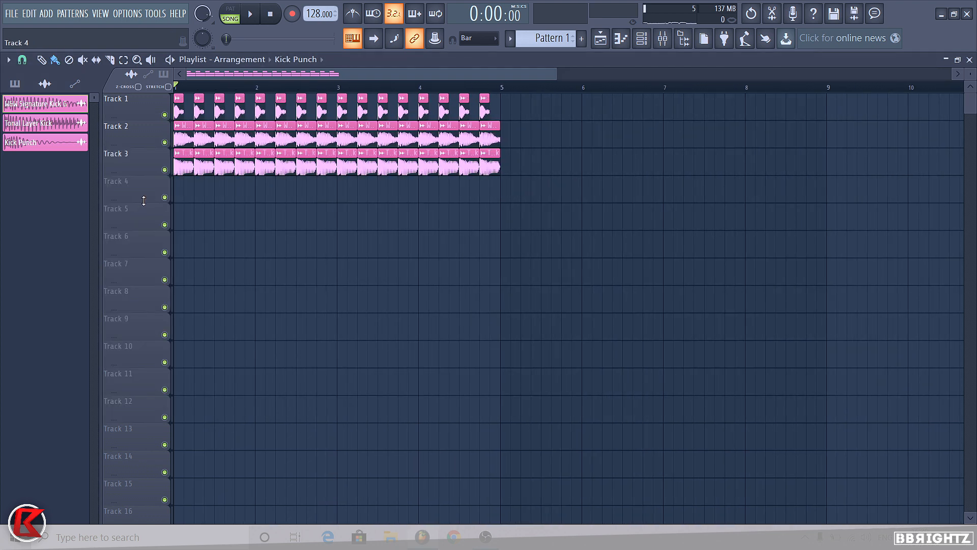
Step: Audition samples in the browser's Tonal Kicks folder and place he3_tonalkick_brick_f# on Track 6 of the playlist
key(alt+F8)
click(87, 270)
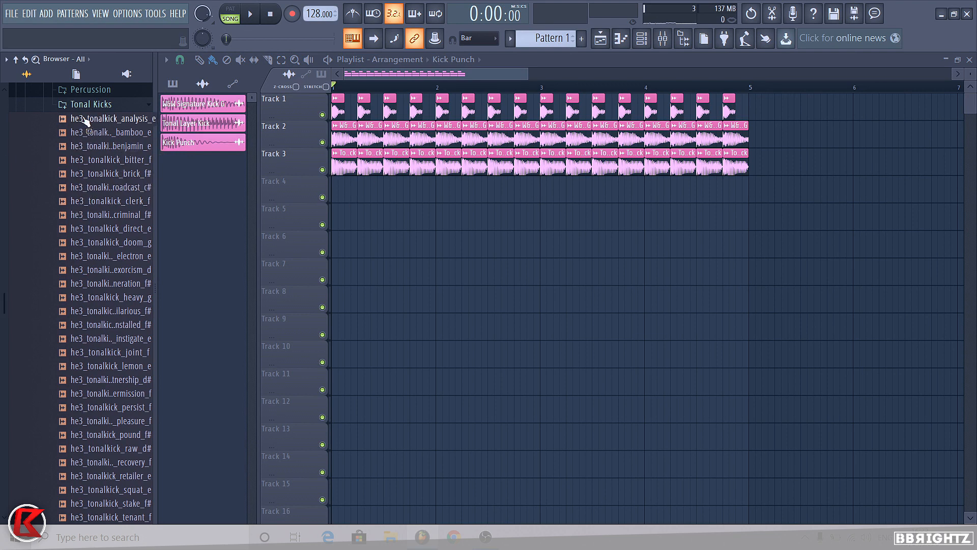
click(86, 119)
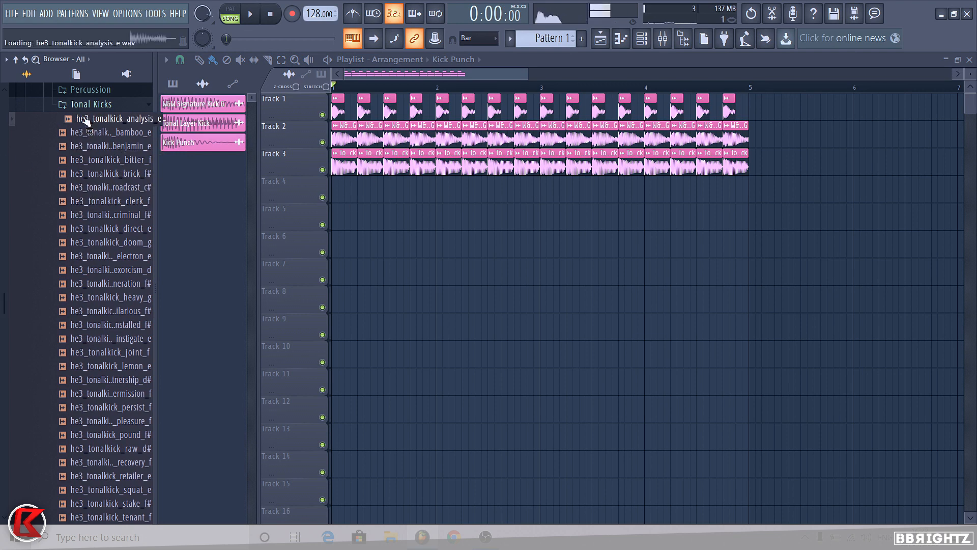
key(Down)
key(Down)
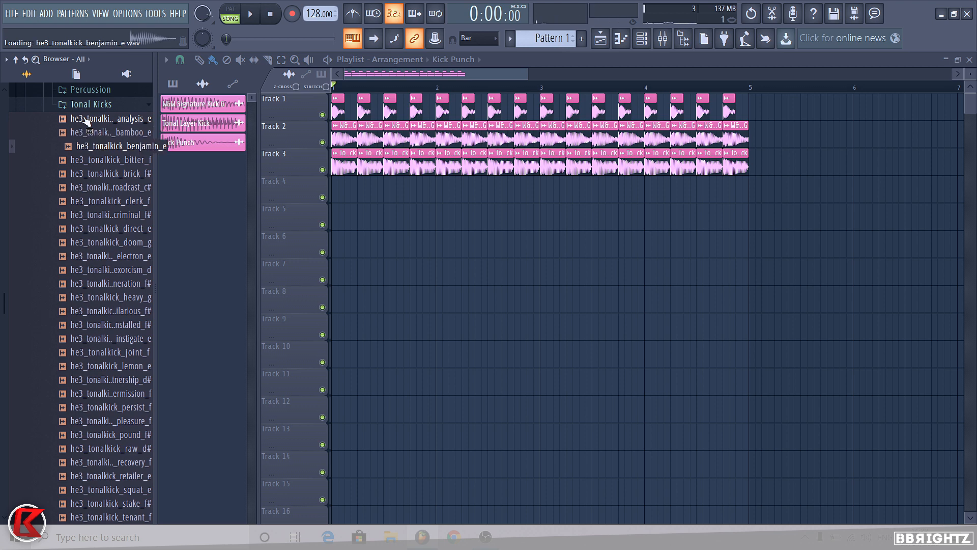
key(Down)
click(113, 173)
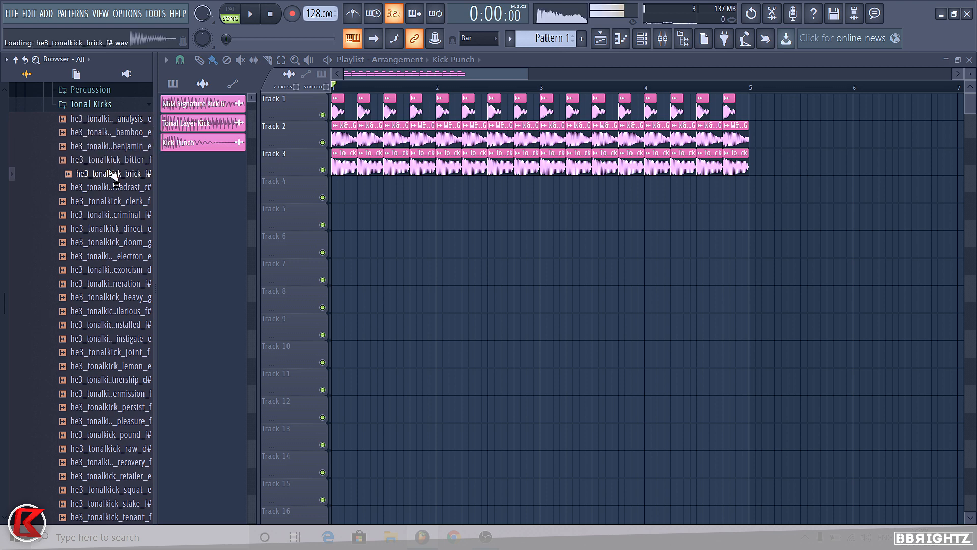
drag(113, 174, 375, 244)
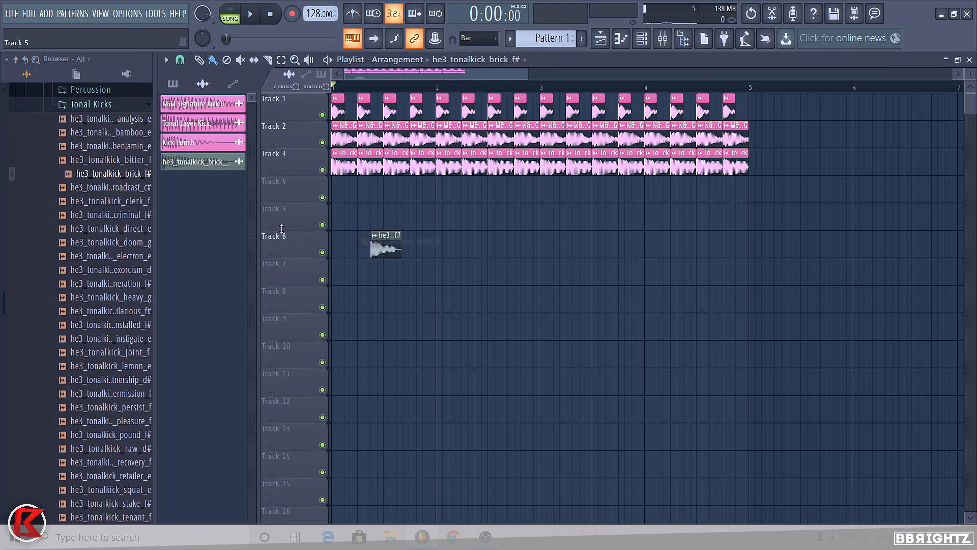
Step: Place he3_tonalkick_clerk_f on Track 7 below the brick kick and replace it with he3_tonalkick_criminal_f#
click(121, 189)
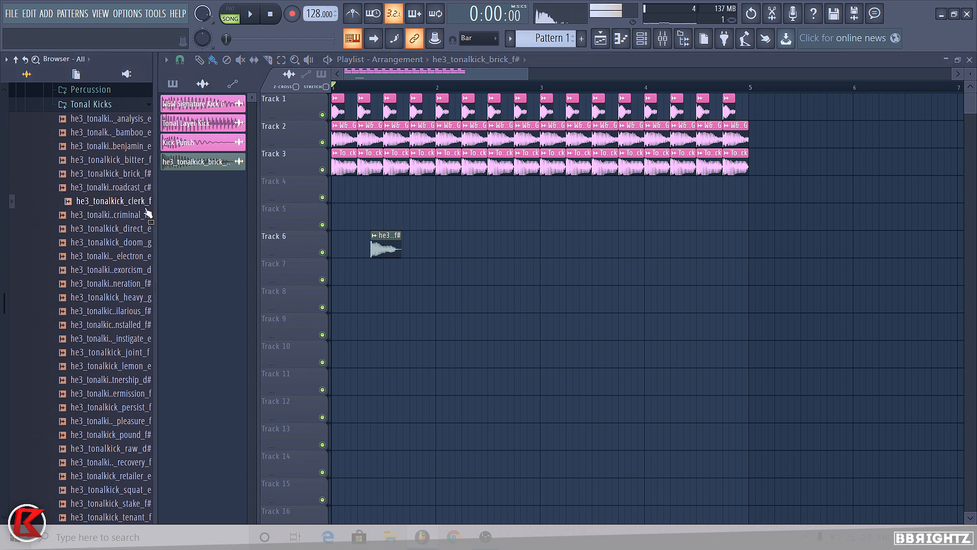
drag(249, 228, 375, 271)
key(Down)
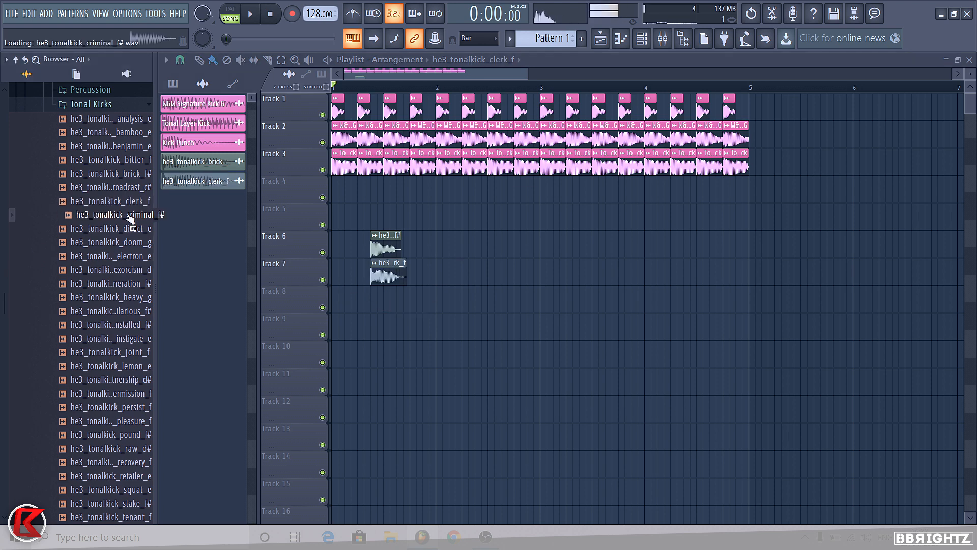
drag(135, 214, 387, 277)
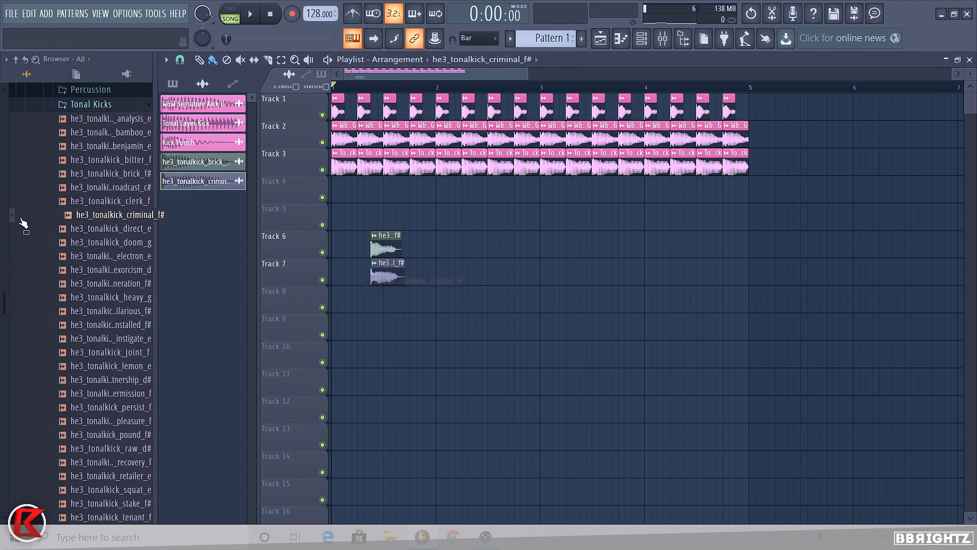
Step: Audition the remaining Tonal Kicks samples from he3_tonalkick_direct_e through he3_tonalkick_stake_f#
click(113, 228)
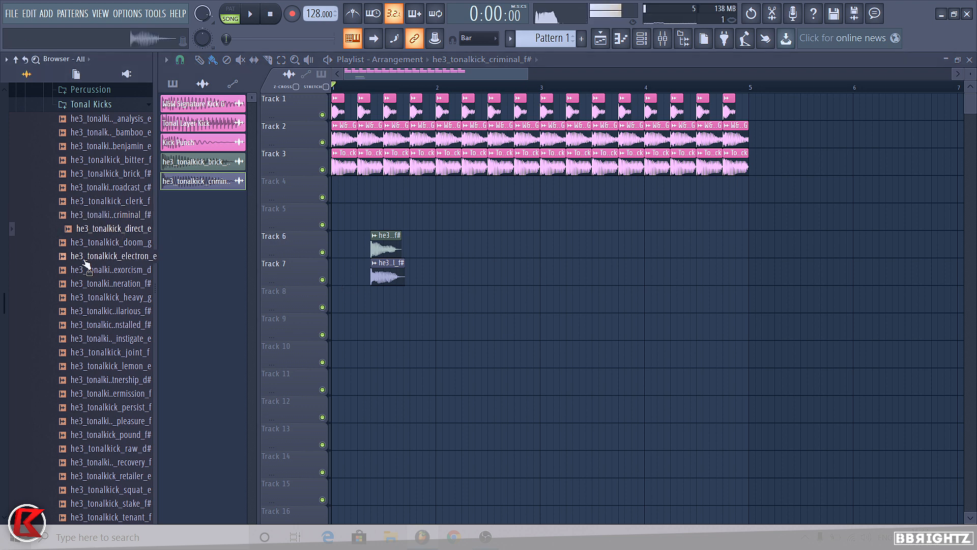
key(Down)
key(Down)
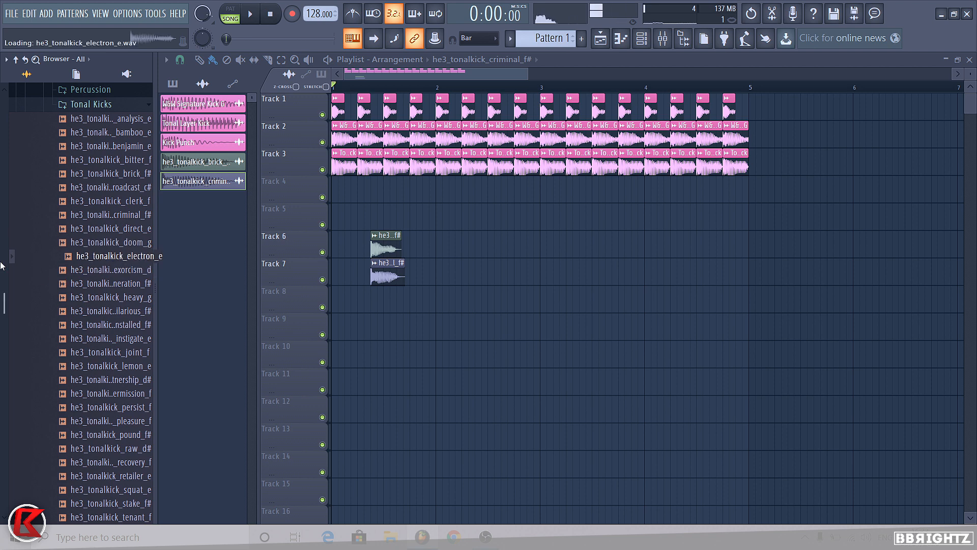
key(Down)
key(Down)
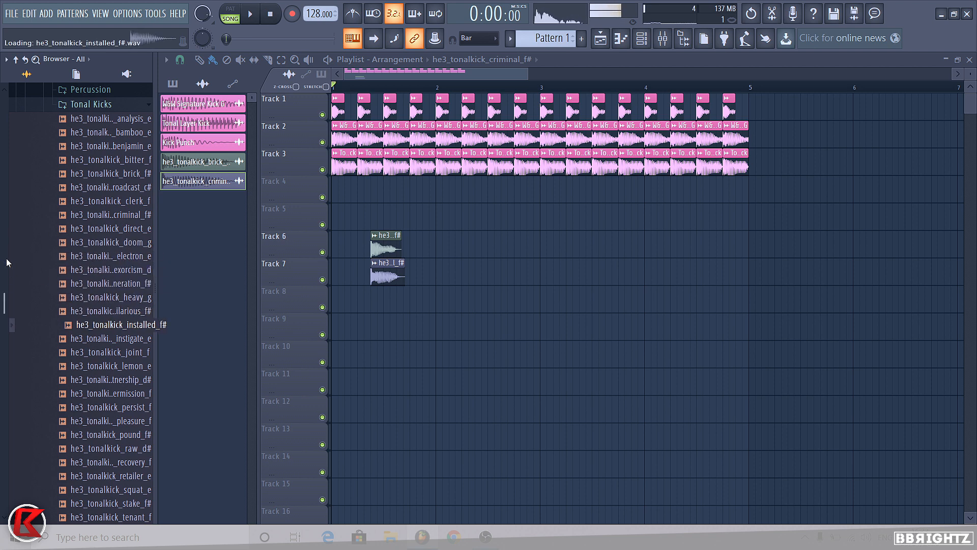
key(Down)
key(Down)
key(Down)
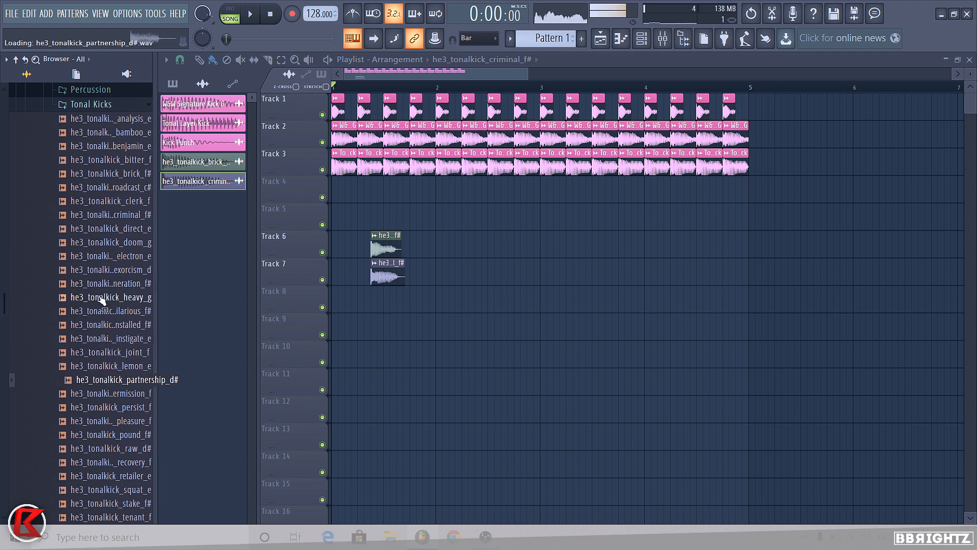
scroll(107, 305, down, 4)
key(Down)
key(Down)
key(Down)
key(Down)
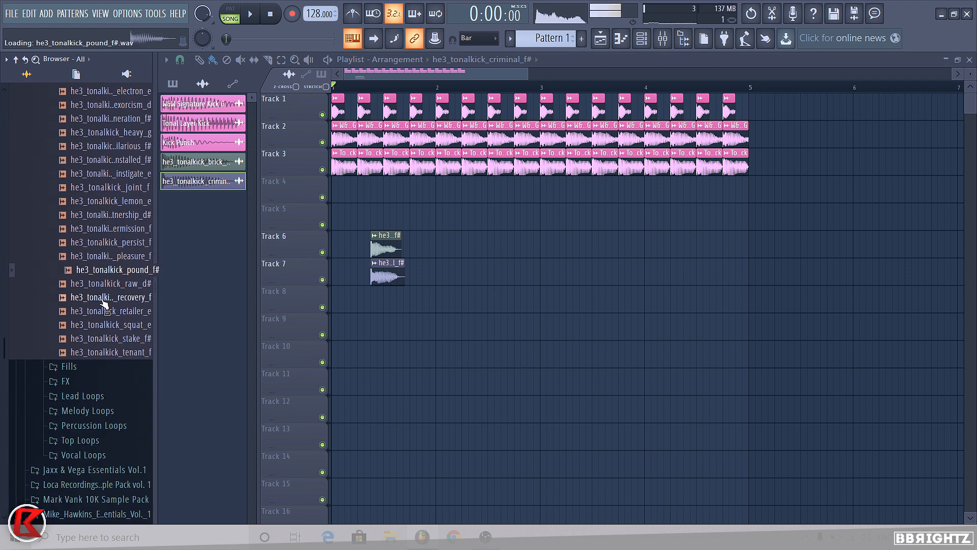
key(Down)
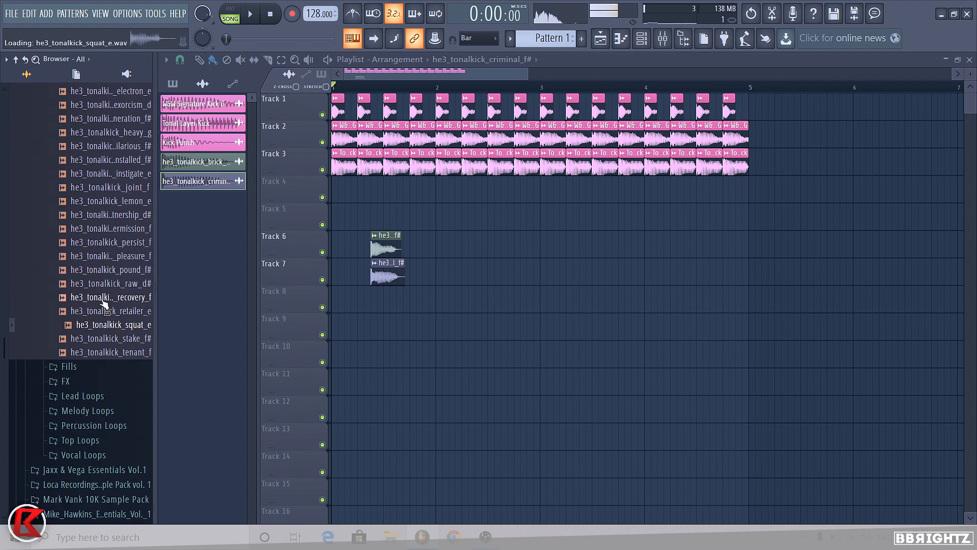
key(Down)
key(Up)
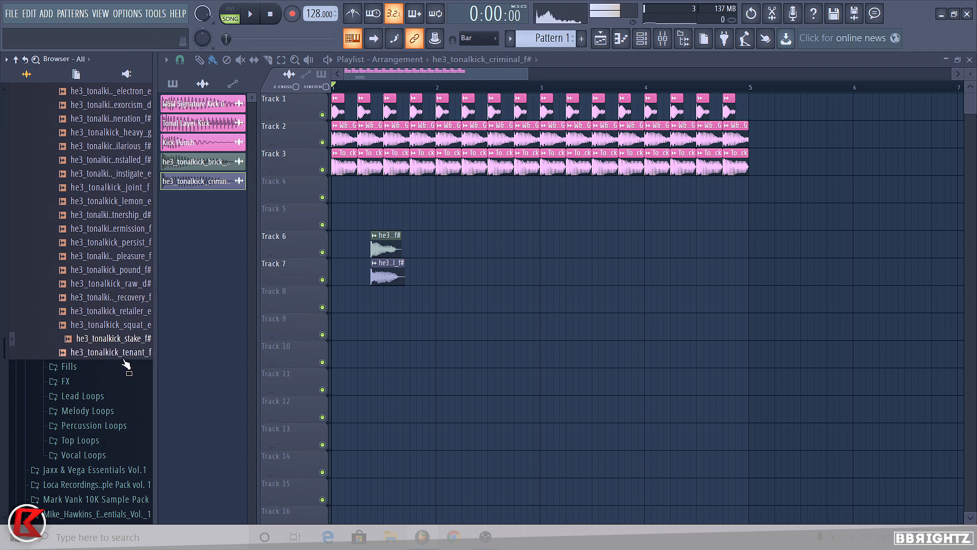
key(Up)
scroll(37, 257, up, 10)
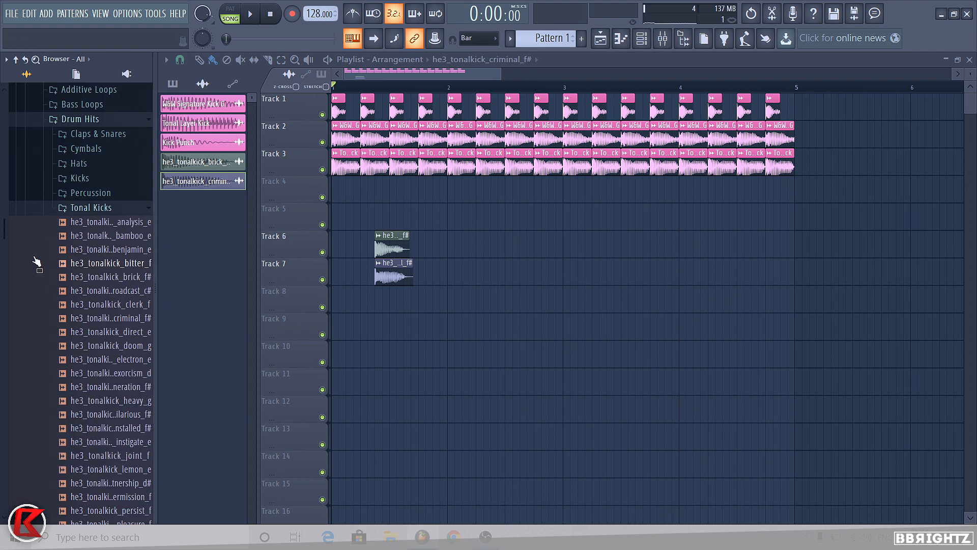
Step: Move the he3_tonalkick_brick_f# clip to the start of Track 6 and the he3_tonalkick_criminal_f# clip to the start of Track 4
scroll(387, 252, up, 3)
drag(394, 248, 269, 254)
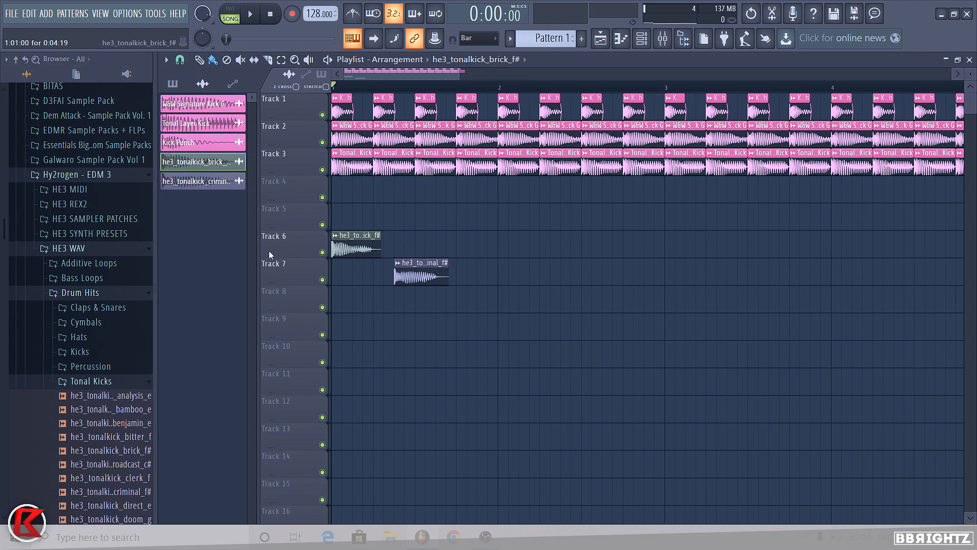
double_click(364, 250)
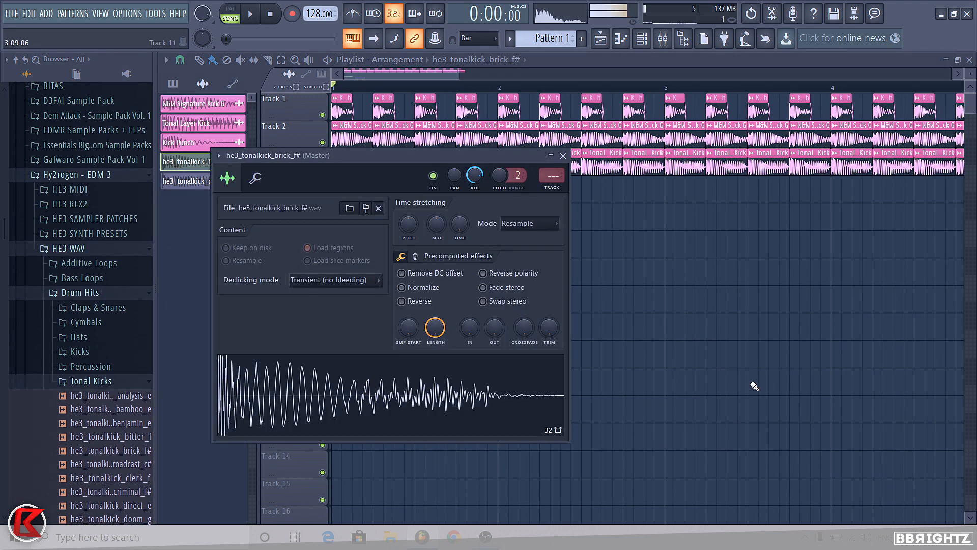
double_click(425, 282)
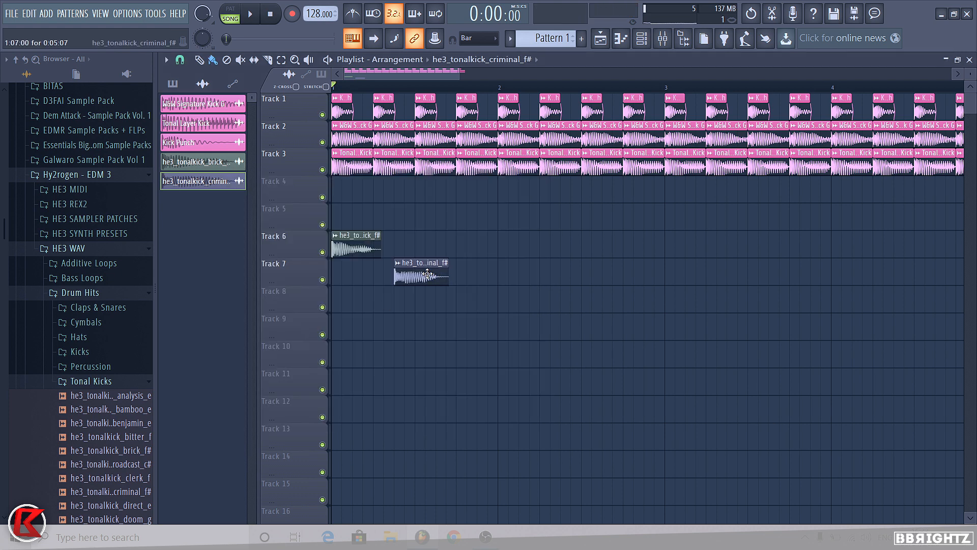
drag(426, 271, 343, 171)
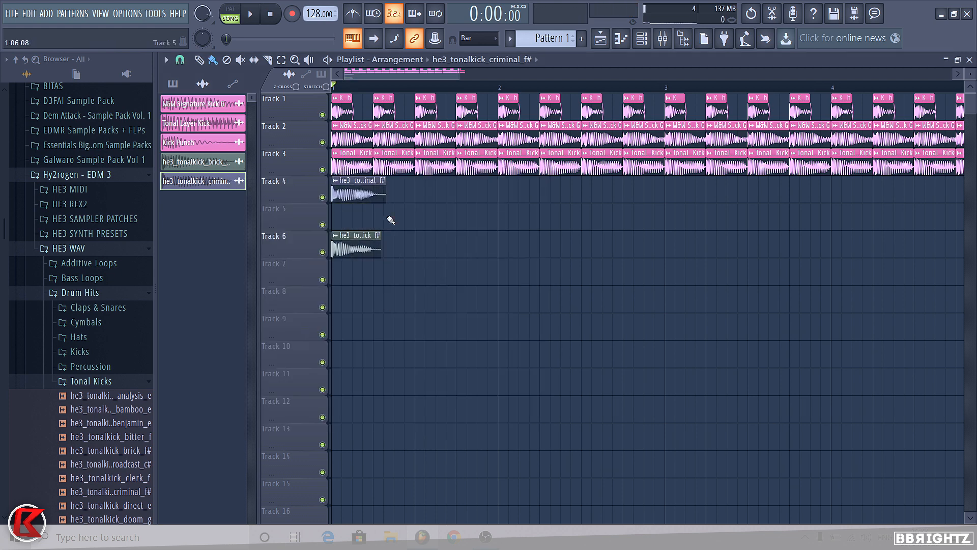
Step: Trim the he3_tonalkick_criminal_f# clip on Track 4 to one beat and mute the brick kick clip on Track 6
scroll(330, 224, up, 2)
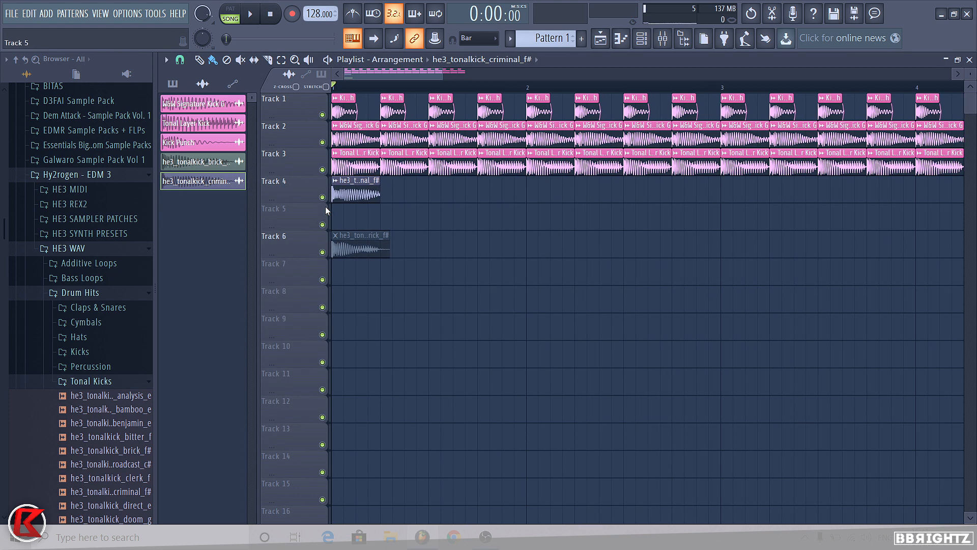
double_click(340, 181)
key(Escape)
scroll(323, 244, up, 5)
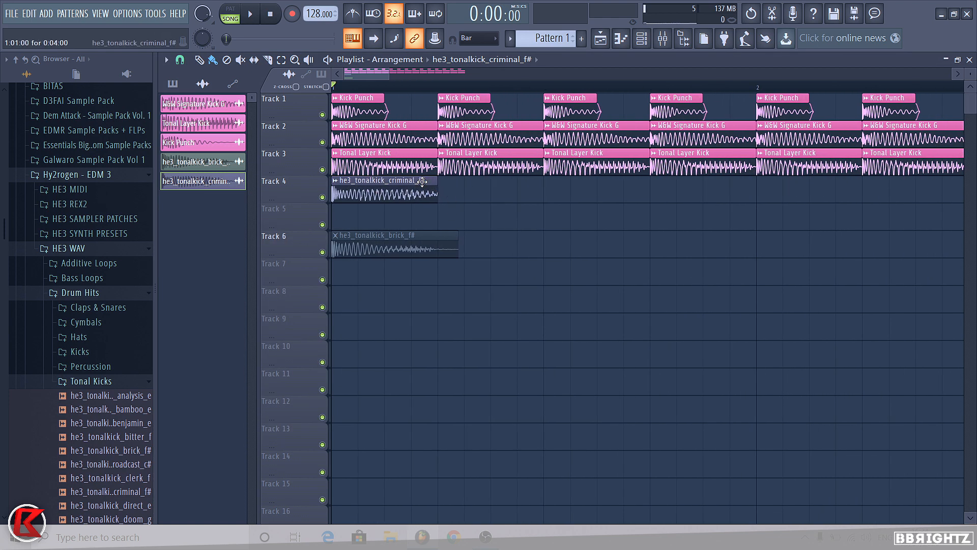
Step: Set the declicking mode of the he3_tonalkick_criminal_f# sample to Generic (bleeding)
double_click(404, 198)
click(322, 297)
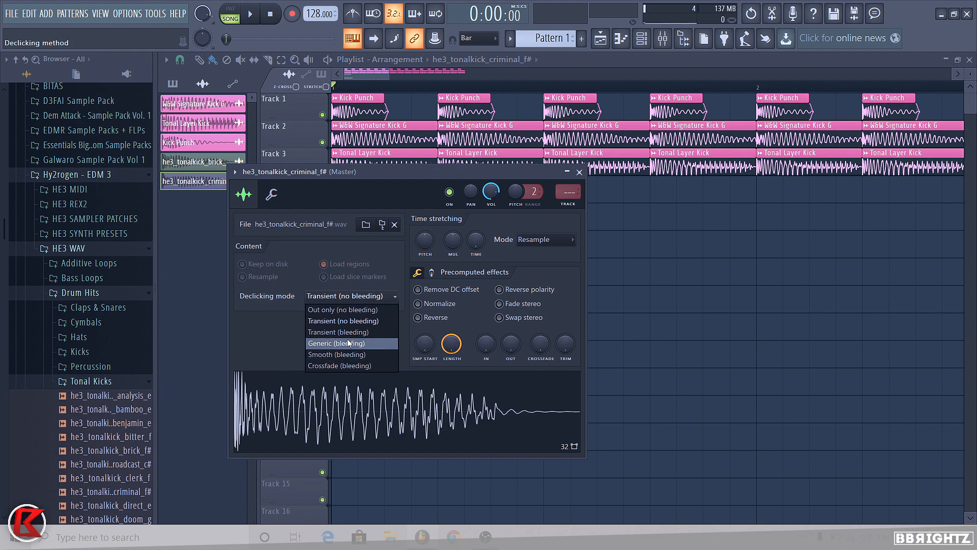
click(329, 344)
key(Escape)
scroll(443, 209, up, 3)
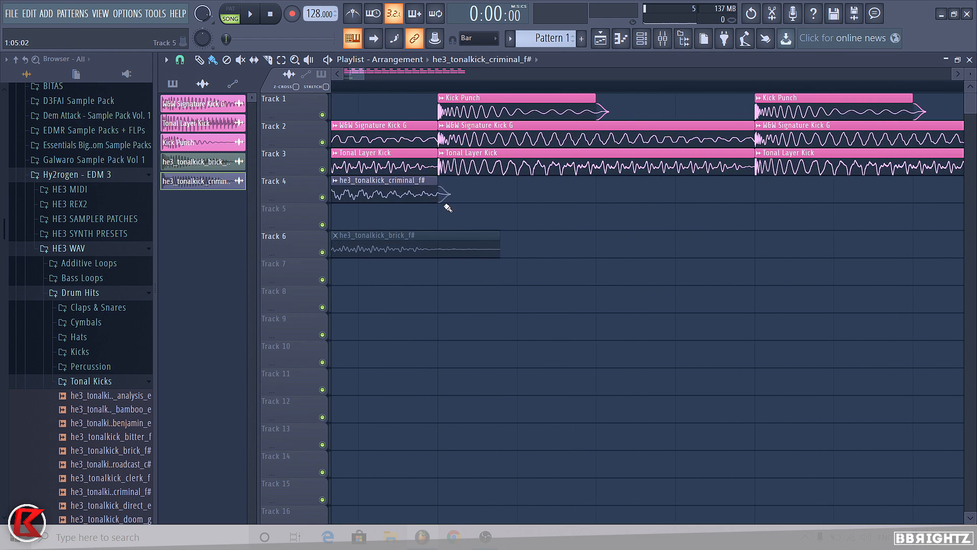
scroll(444, 209, down, 5)
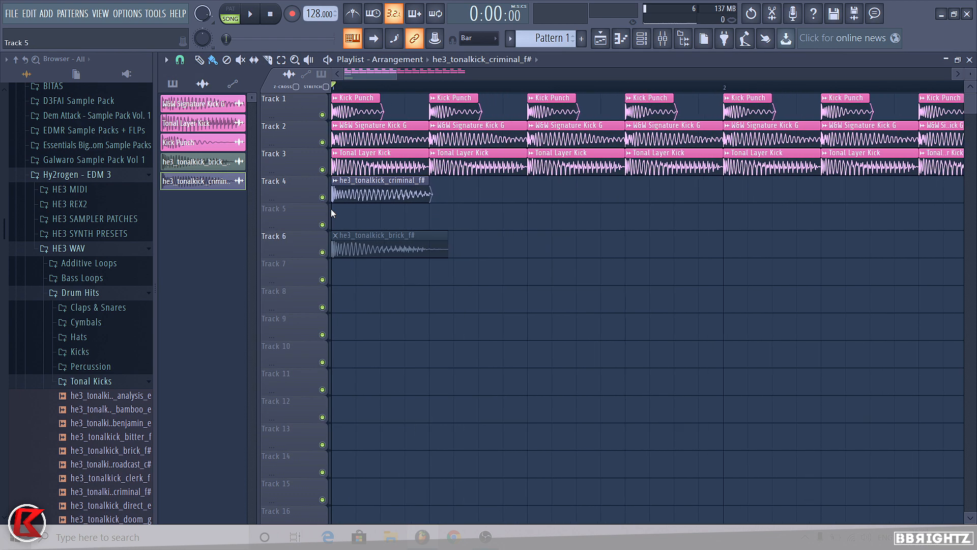
Step: Rename the Track 4 kick clip as Tonal Layer Kick 2 and colour it pink like the other kick layers
click(336, 180)
click(375, 236)
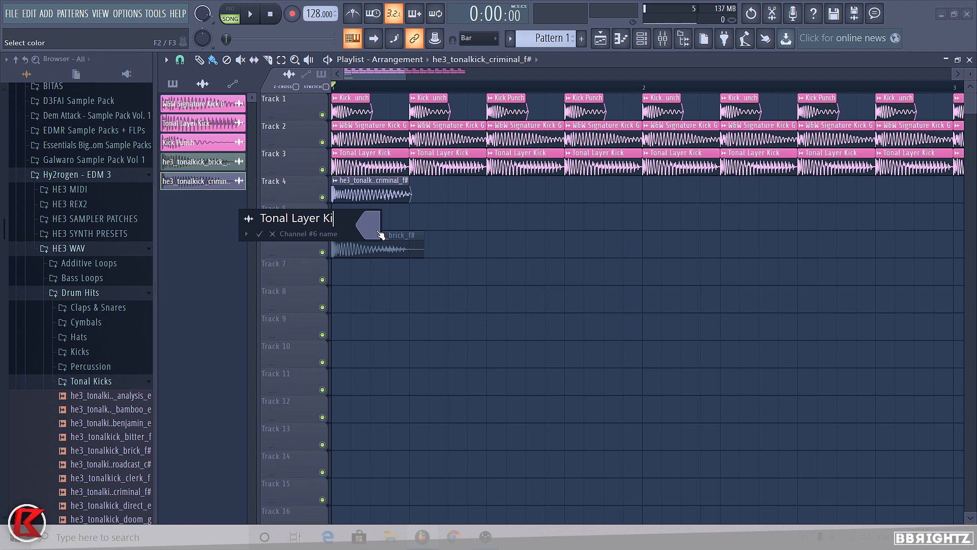
click(380, 233)
click(389, 270)
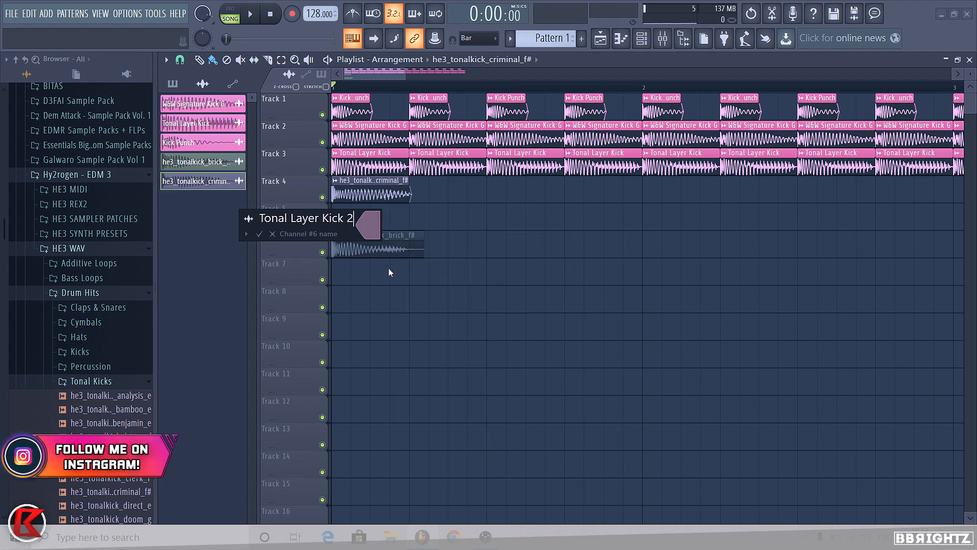
key(Return)
click(335, 181)
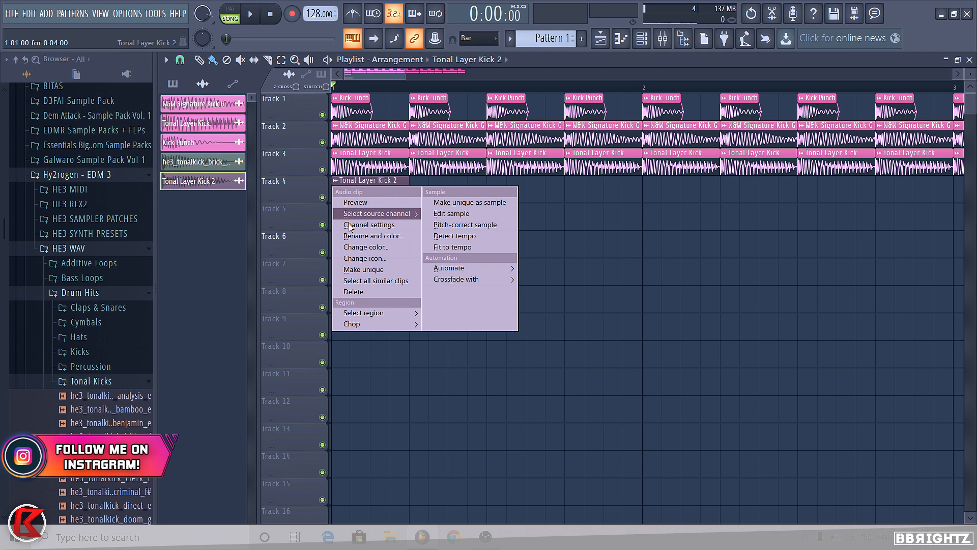
click(360, 247)
click(366, 332)
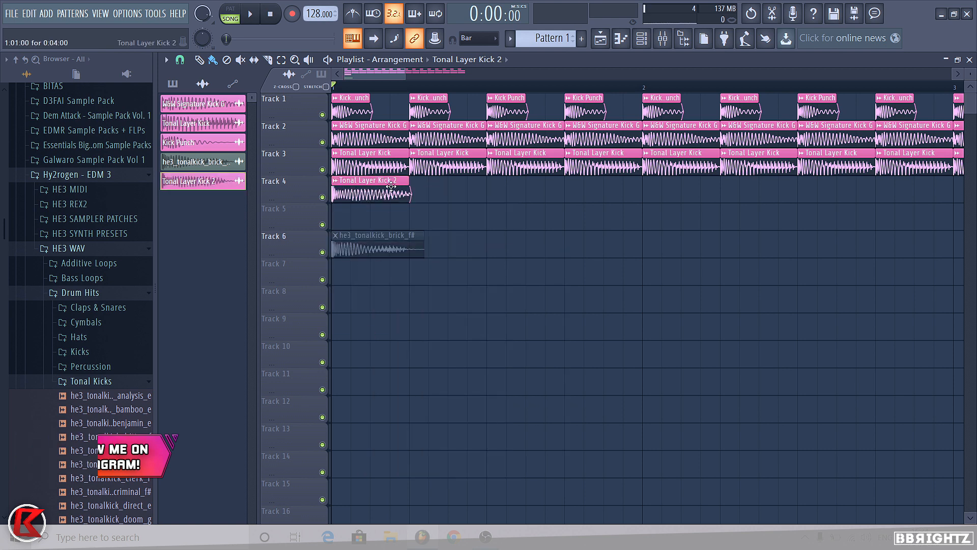
Step: Route Tonal Layer Kick 2 to mixer insert 4 and copy the Tonal Layer Kick insert's LFOTool into its slot 7
click(660, 41)
key(ctrl+l)
click(406, 198)
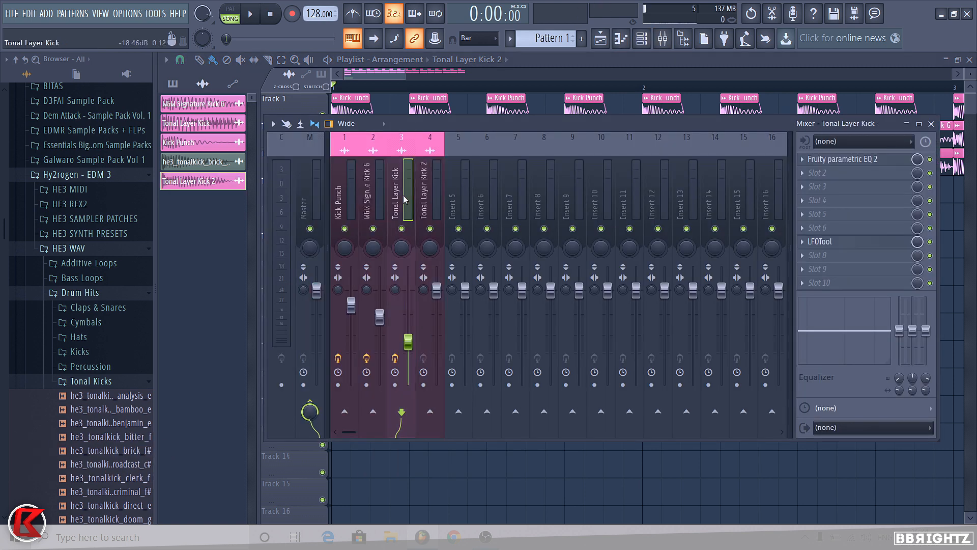
click(803, 242)
drag(807, 310, 429, 196)
drag(823, 159, 826, 201)
click(827, 188)
drag(826, 201, 819, 241)
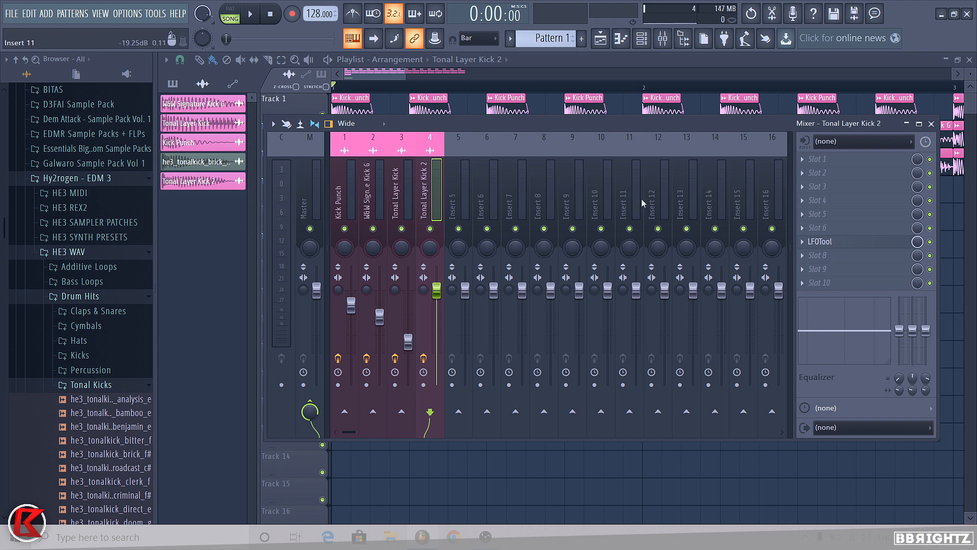
Step: Solo the Tonal Layer Kick 2 insert at about -5.5 dB and select the first beat of the playlist for looped playback
right_click(430, 228)
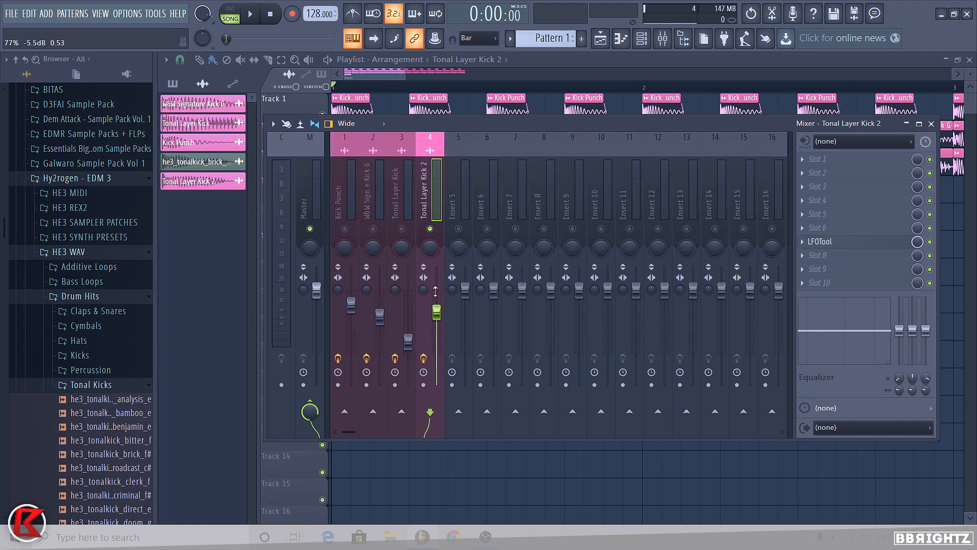
key(F9)
drag(413, 90, 333, 90)
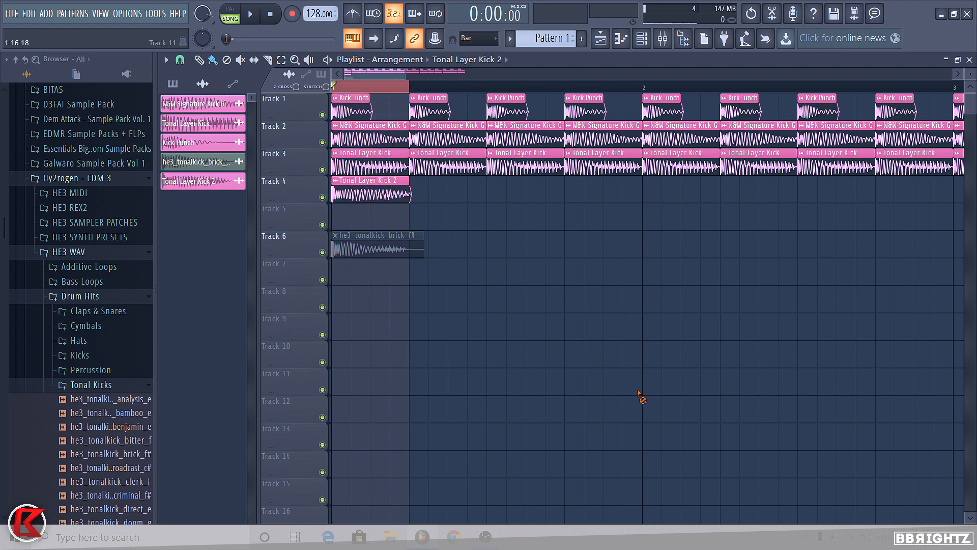
click(682, 41)
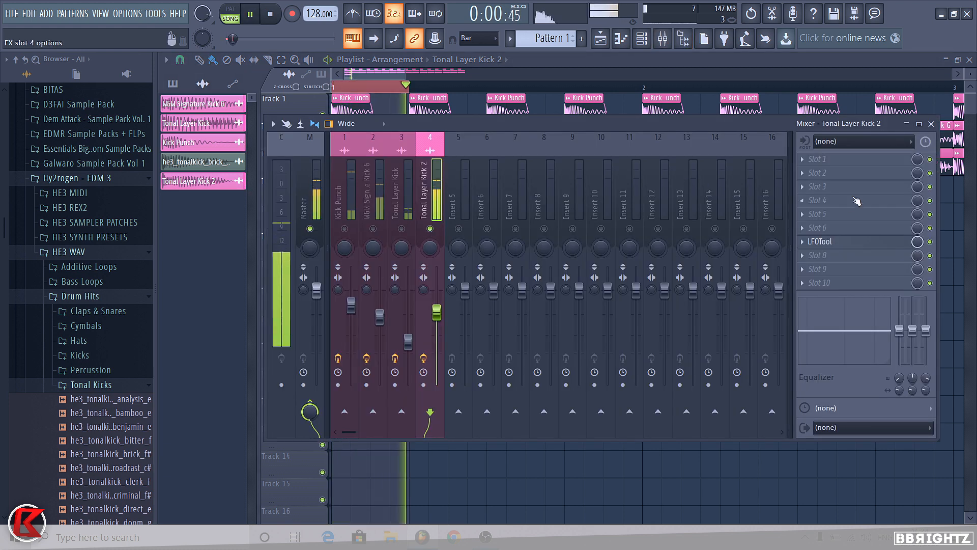
Step: Add Fruity parametric EQ 2 to slot 1 with the 20Hz + 18kHz cut preset and raise its high pass to about 204 Hz
click(821, 162)
click(662, 148)
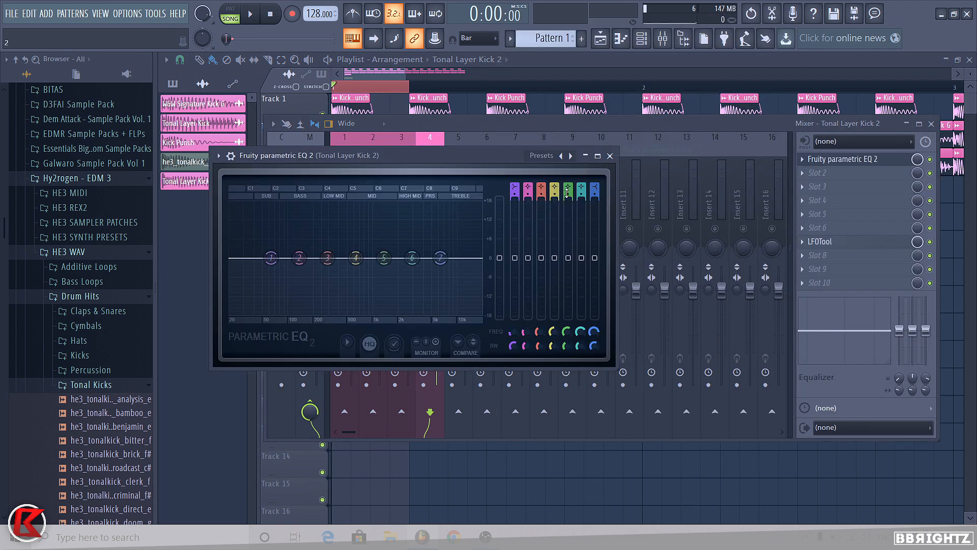
click(571, 156)
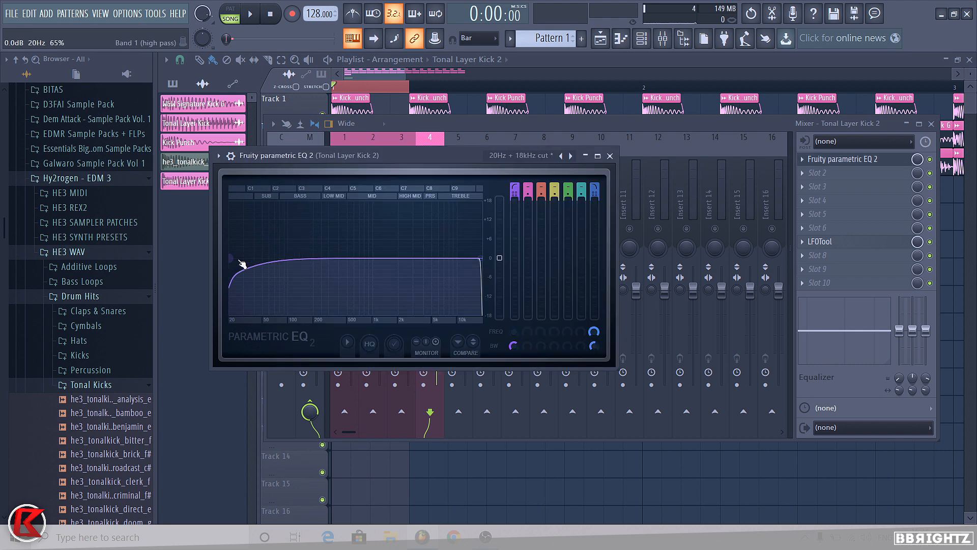
drag(240, 261, 314, 258)
key(space)
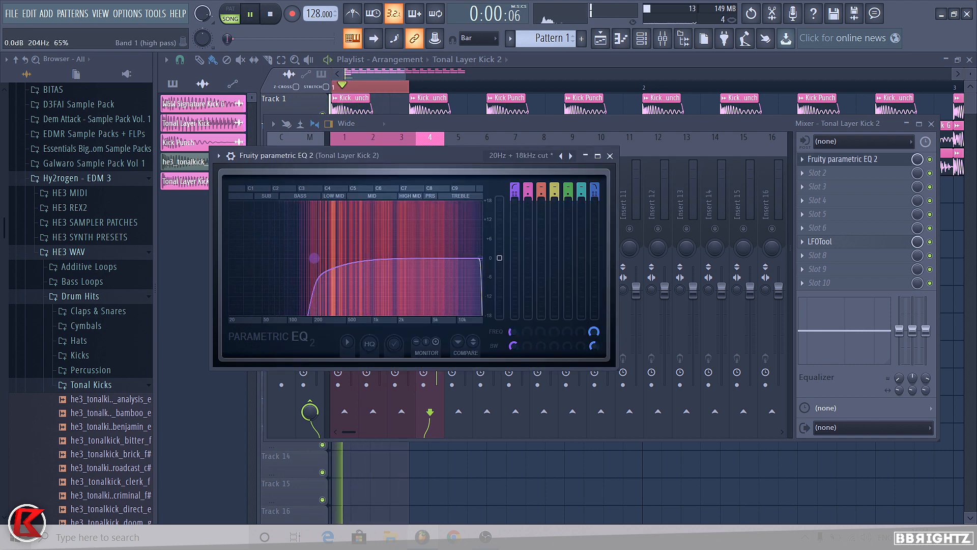
click(610, 156)
key(space)
Step: Load GTune into slot 3 of the Tonal Layer Kick 2 insert and play the loop to check the kick's tuning
click(817, 186)
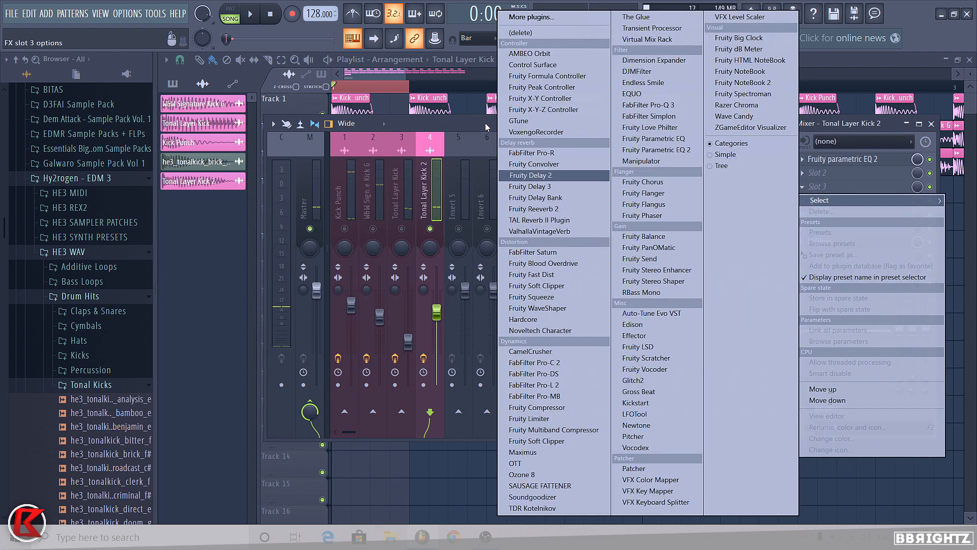
click(519, 121)
key(space)
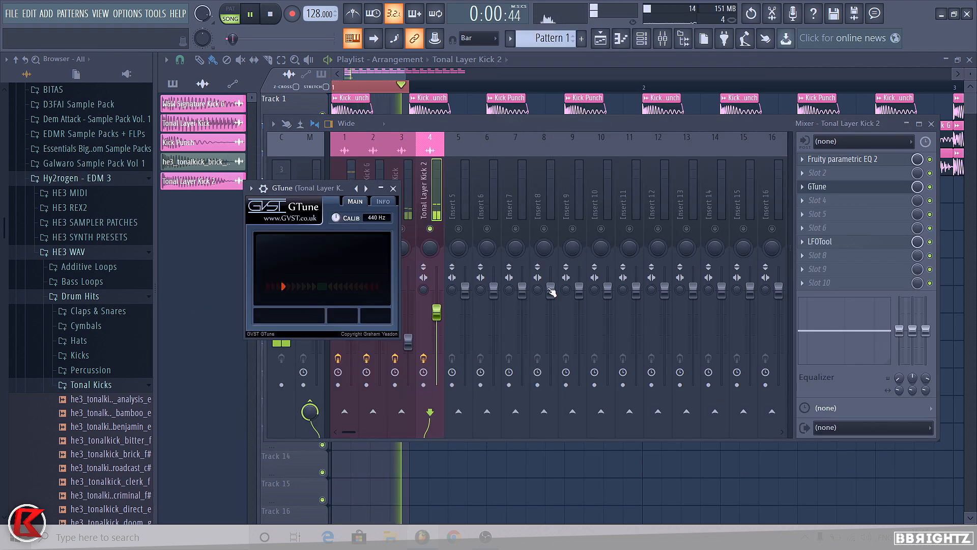
right_click(535, 458)
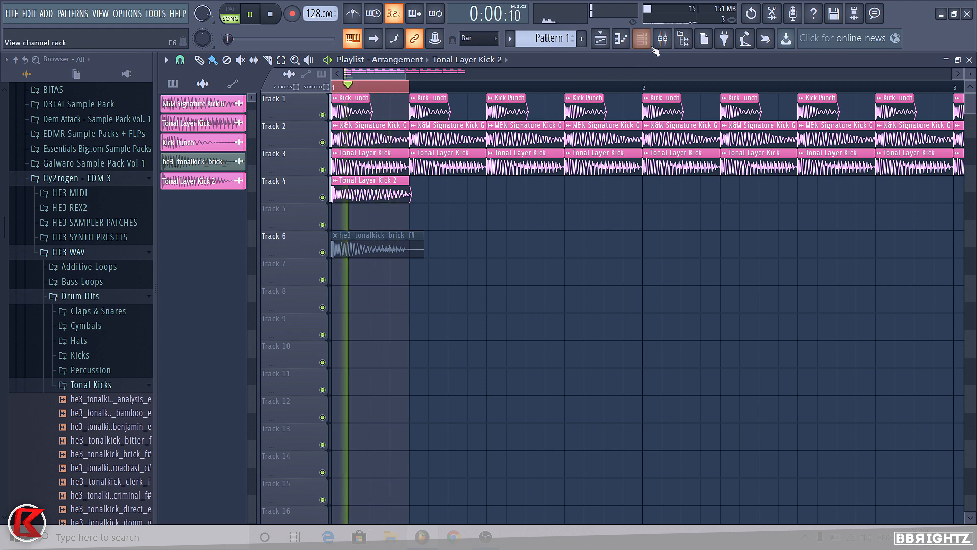
Step: Bypass Fruity parametric EQ 2 on the Tonal Layer Kick 2 insert and listen to the looped kick without it
key(space)
key(F9)
key(space)
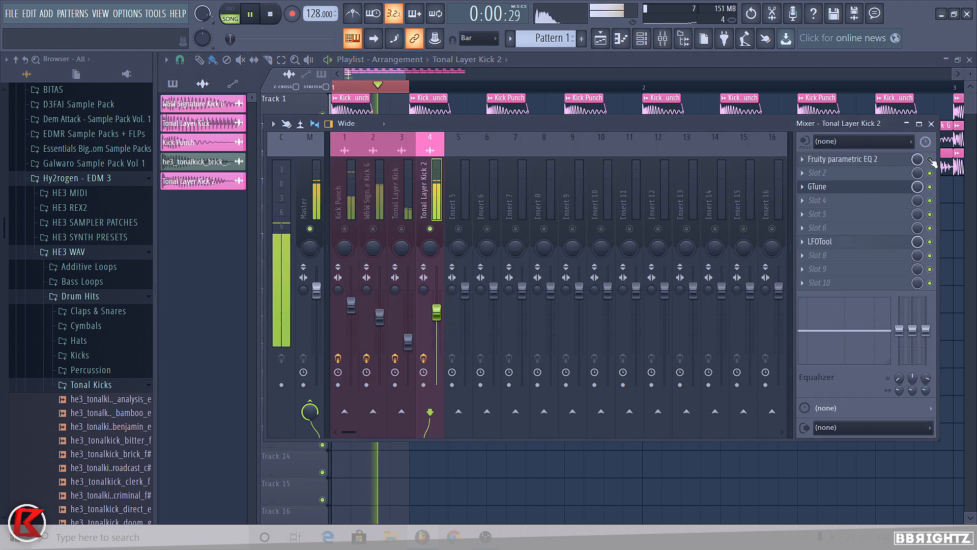
key(F9)
key(space)
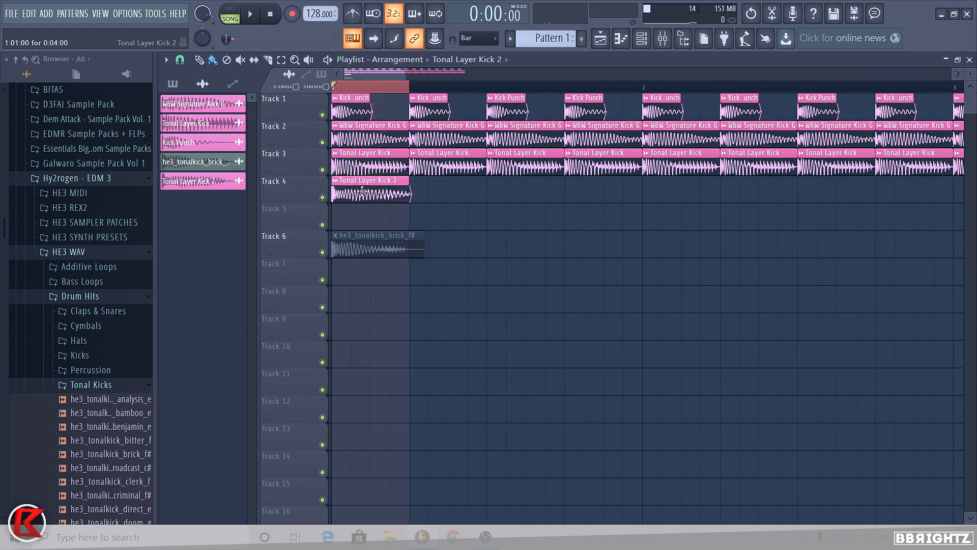
Step: Open the Tonal Layer Kick 2 sample from its channel settings in the Edison audio editor
double_click(377, 194)
right_click(385, 409)
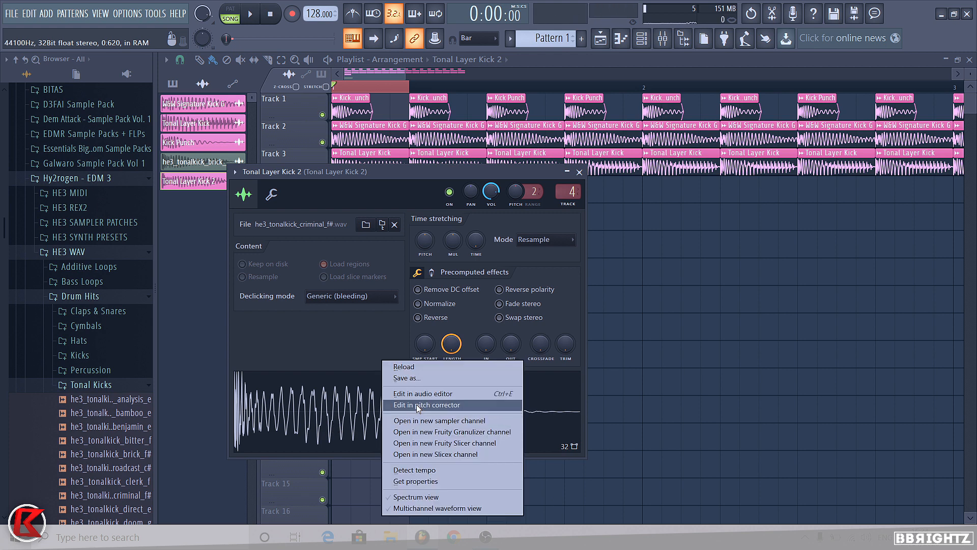
click(420, 395)
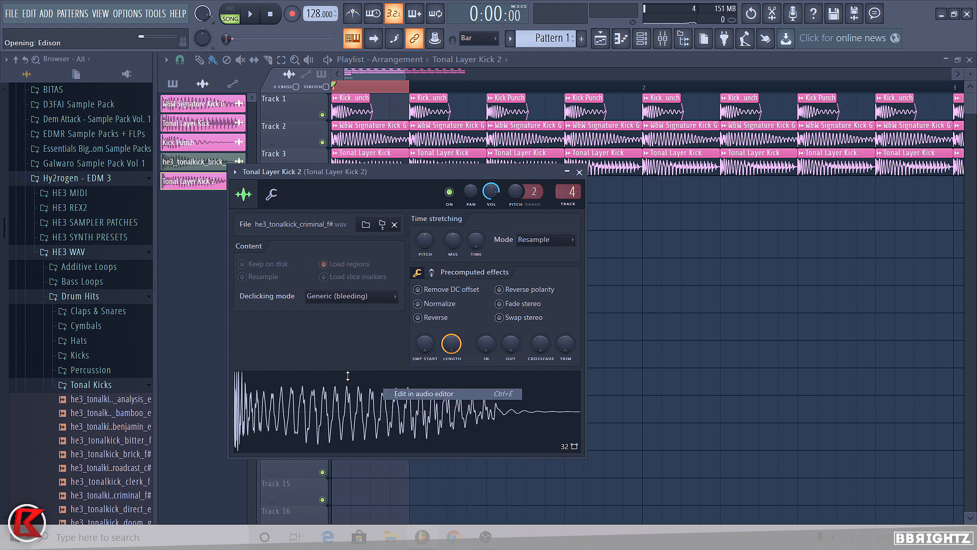
drag(302, 147, 413, 116)
right_click(387, 420)
click(658, 202)
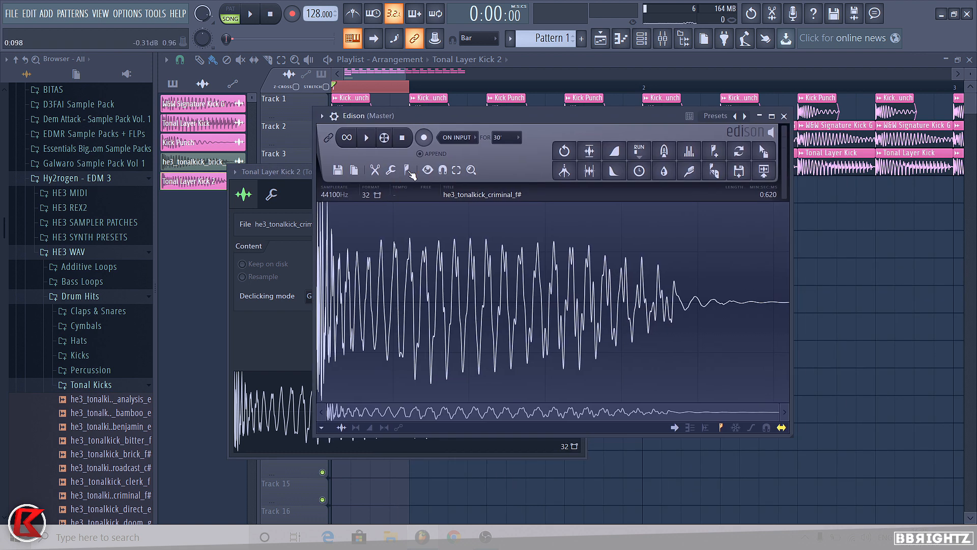
Step: Detect the pitch regions of the kick sample in Edison, inspect the note marker at its start and close the editor
click(408, 171)
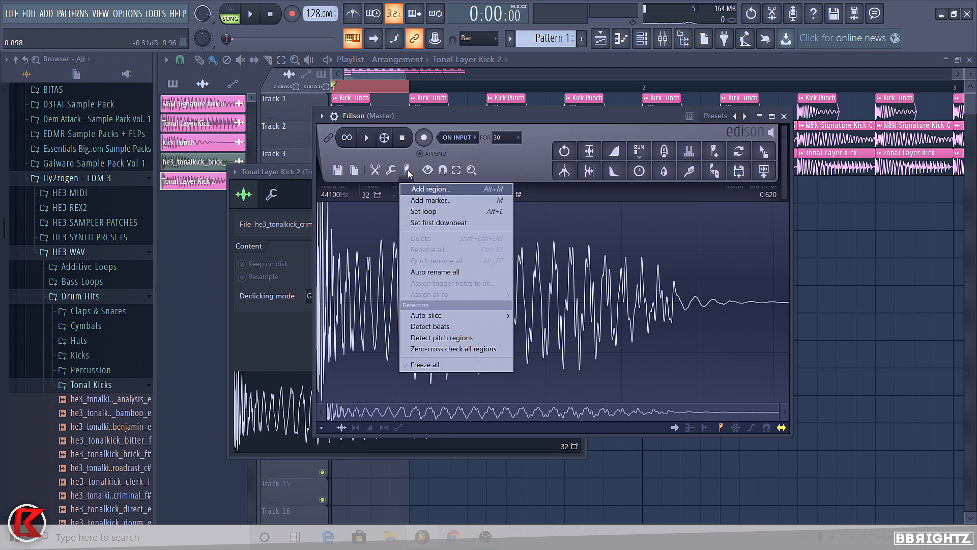
click(445, 338)
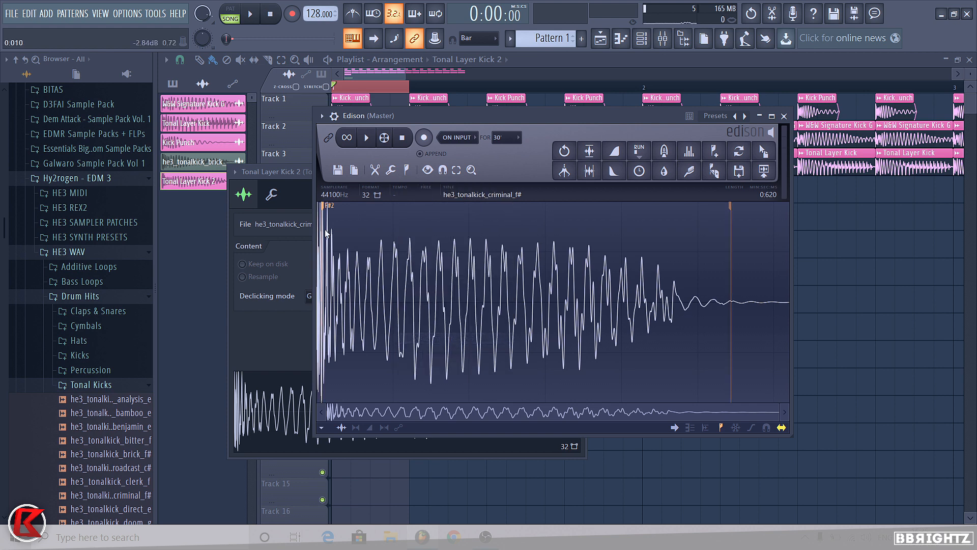
scroll(326, 233, up, 4)
scroll(327, 237, down, 4)
click(783, 117)
Step: Remove Edison from slot 1 of the Master insert and reopen GTune on the Tonal Layer Kick 2 insert
key(F9)
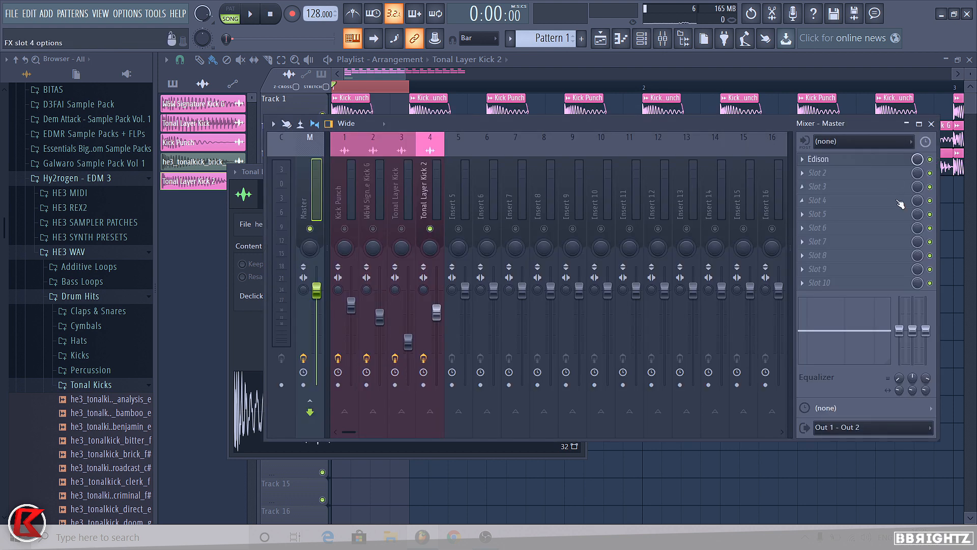
click(802, 160)
click(807, 184)
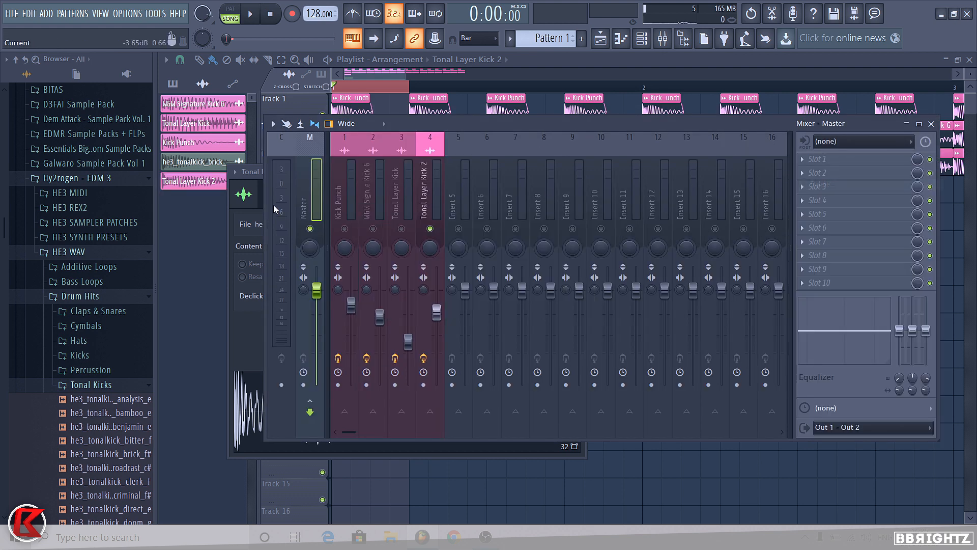
click(426, 175)
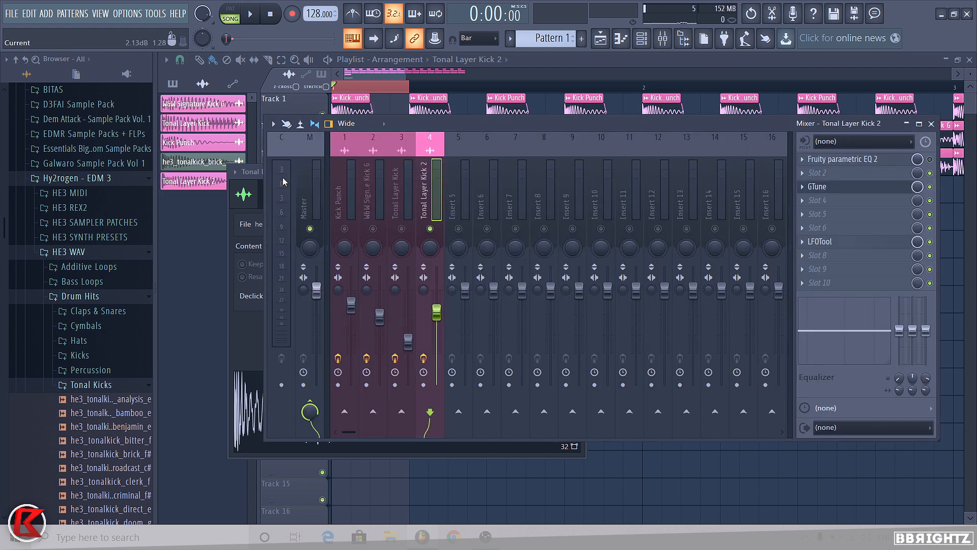
click(820, 187)
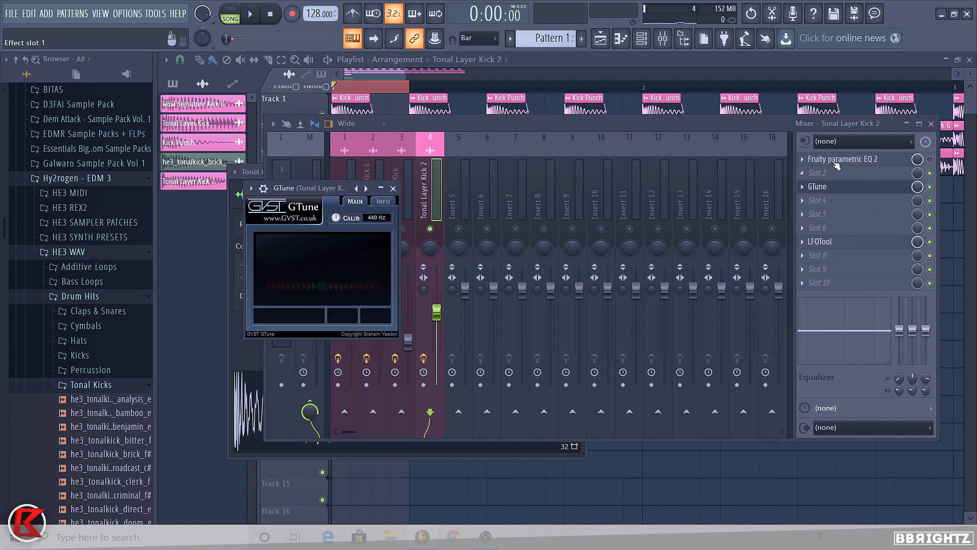
Step: Play the looped Tonal Layer Kick 2 against GTune and close the tuner window
key(space)
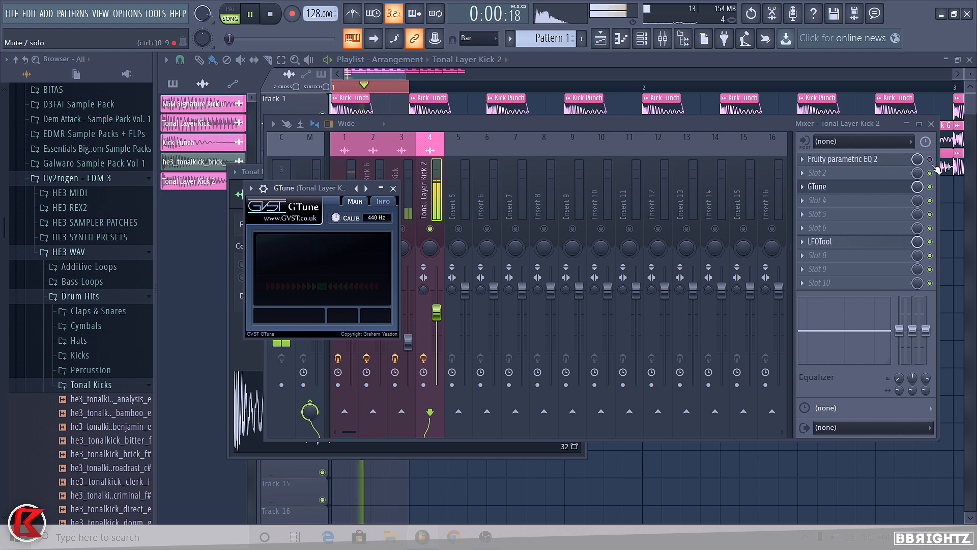
click(854, 187)
click(855, 188)
click(854, 187)
Step: Raise the Tonal Layer Kick 2 fader slightly and unmute the W&W Signature Kick, Tonal Layer Kick and Kick Punch inserts
click(743, 229)
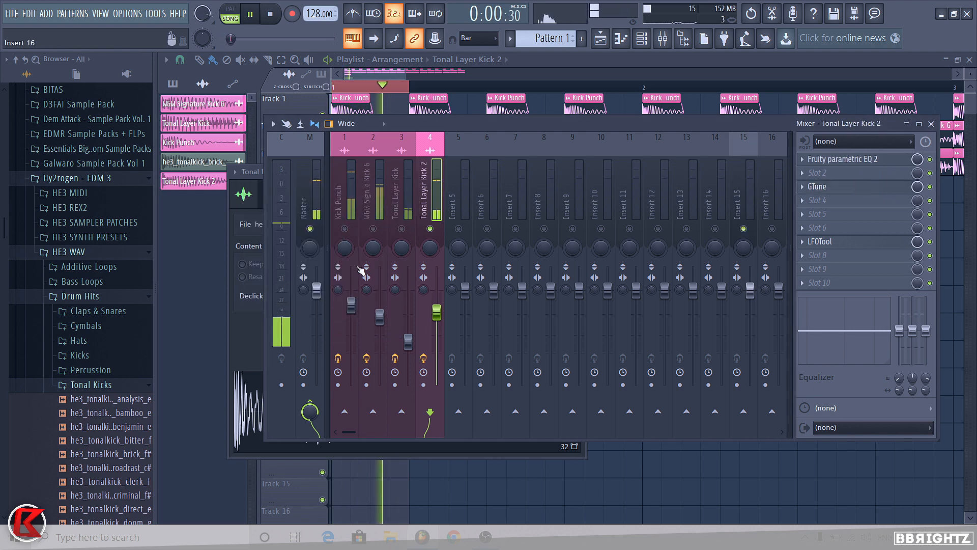
click(373, 229)
drag(437, 312, 437, 306)
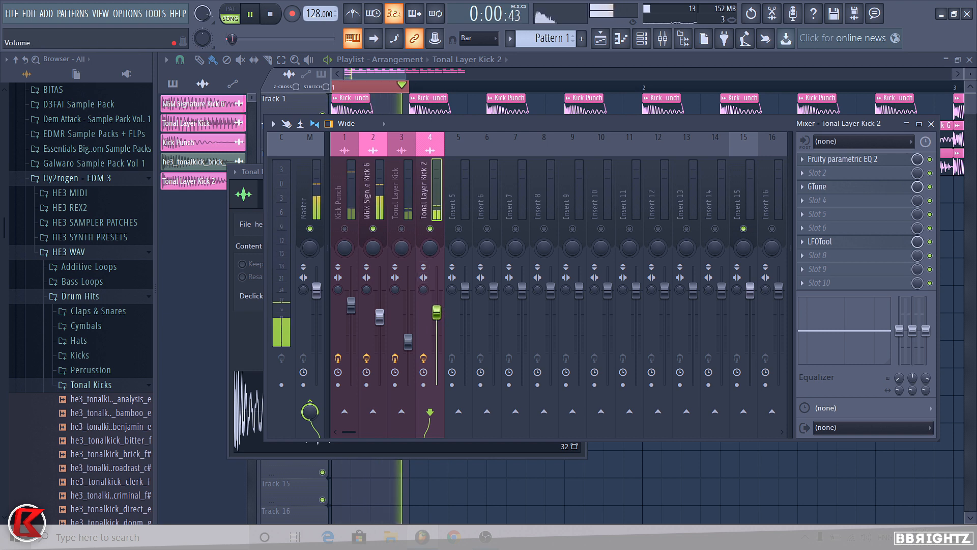
click(401, 228)
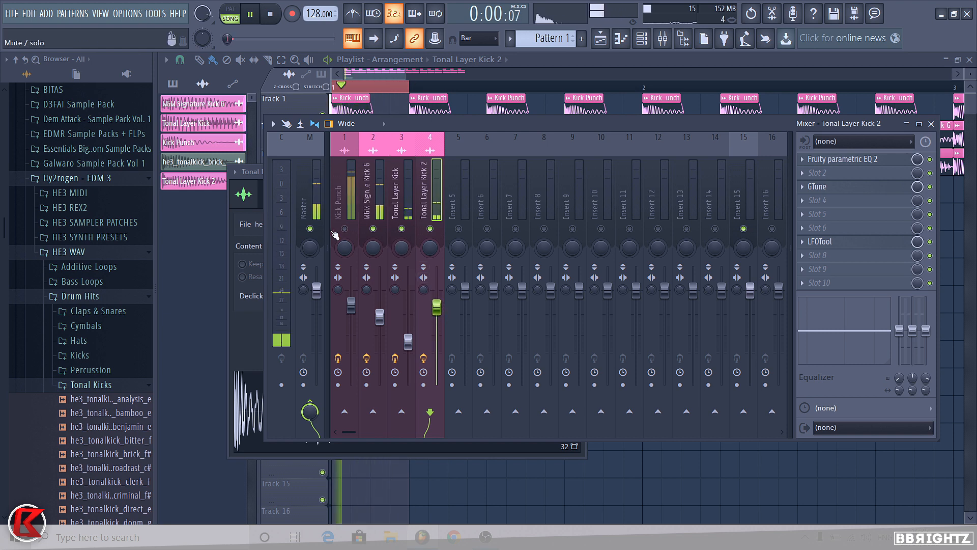
right_click(344, 229)
right_click(345, 229)
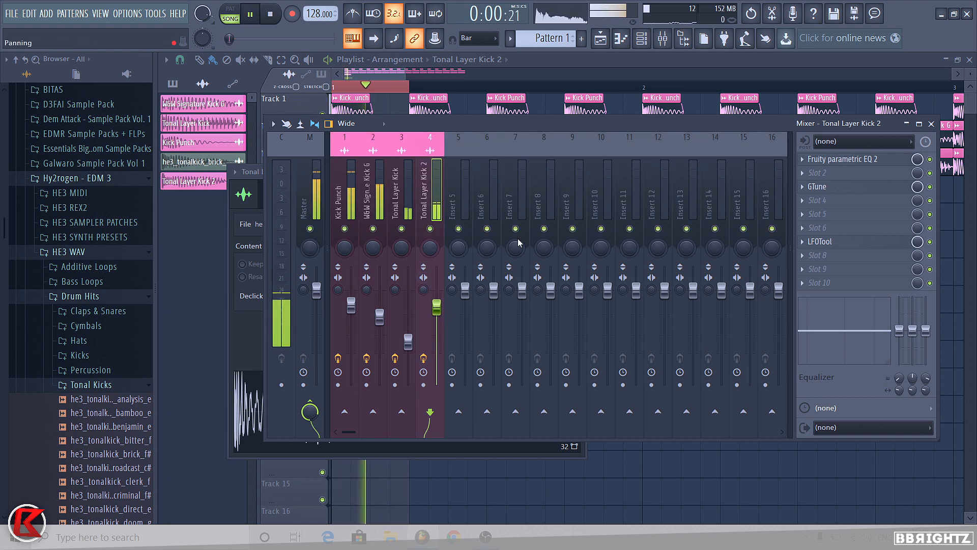
Step: Solo Tonal Layer Kick 2, set its time-stretching mode to Stretch and its pitch range to 1, and raise its pitch slightly
right_click(431, 229)
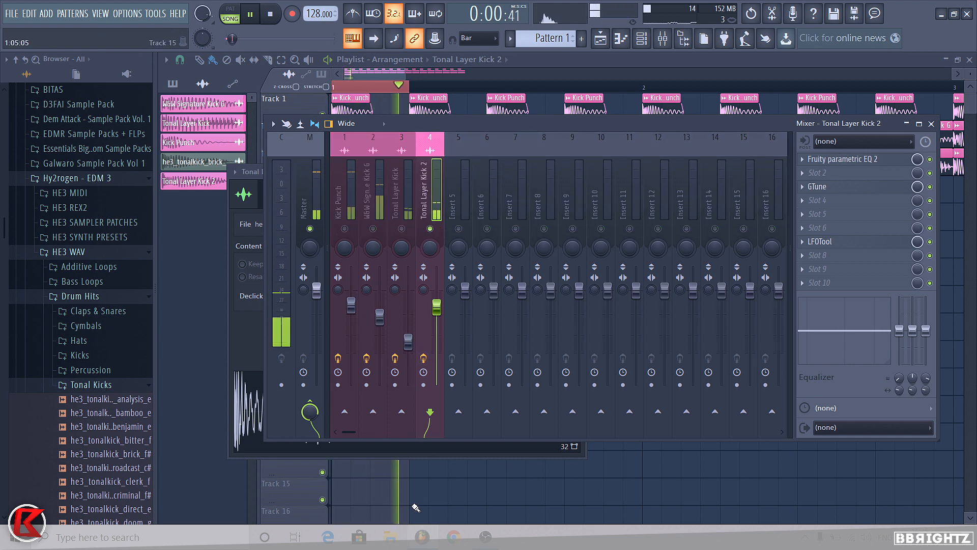
right_click(391, 465)
key(space)
double_click(374, 188)
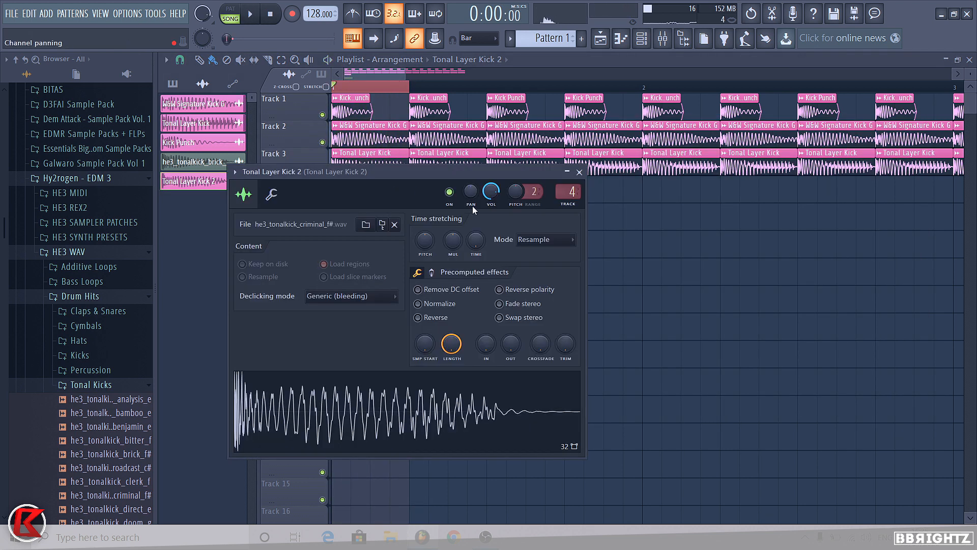
click(538, 241)
click(529, 273)
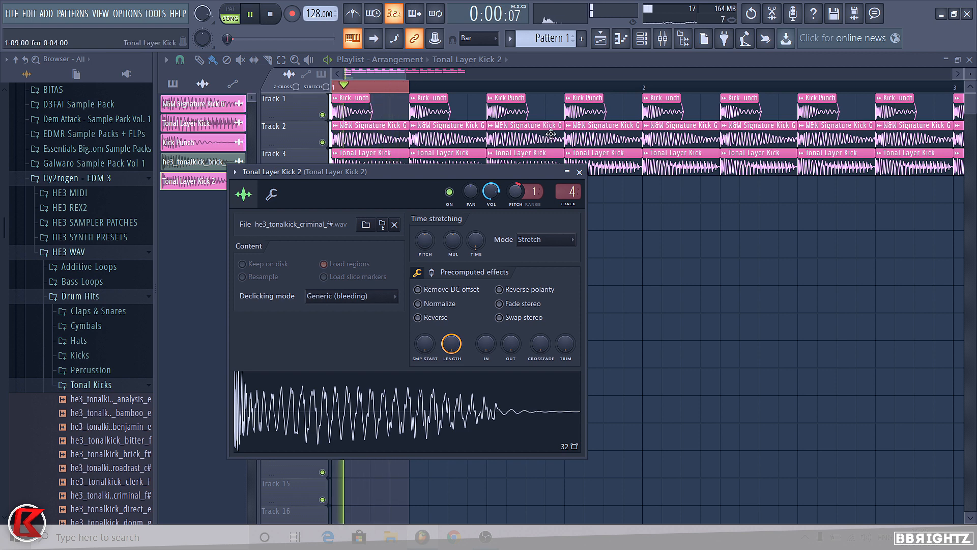
Step: Solo the Tonal Layer Kick insert in the mixer and listen to it on its own
click(663, 38)
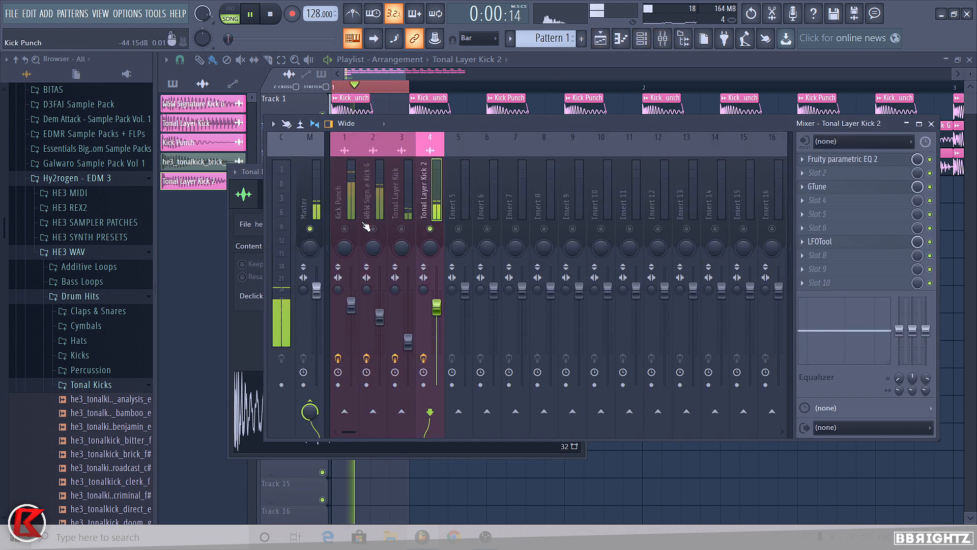
right_click(401, 229)
right_click(401, 228)
right_click(401, 226)
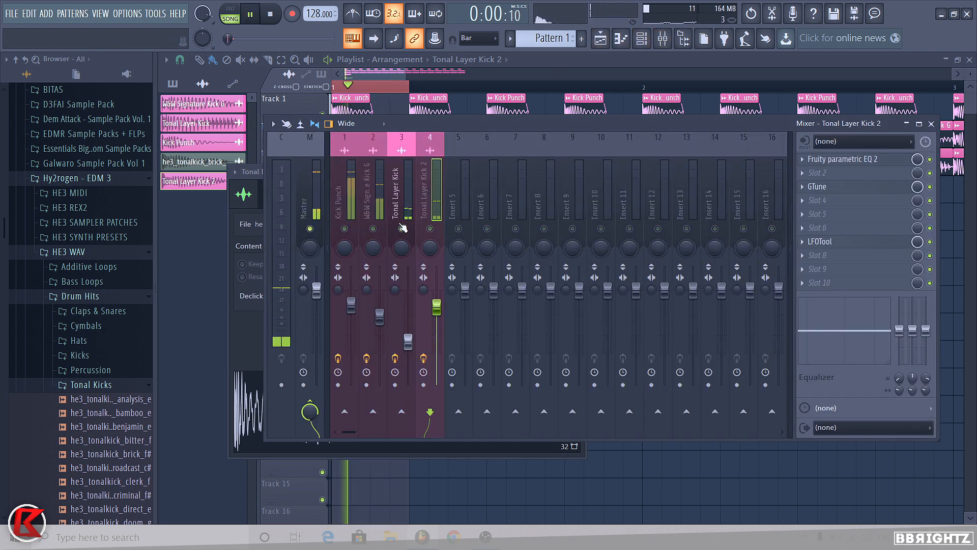
key(F12)
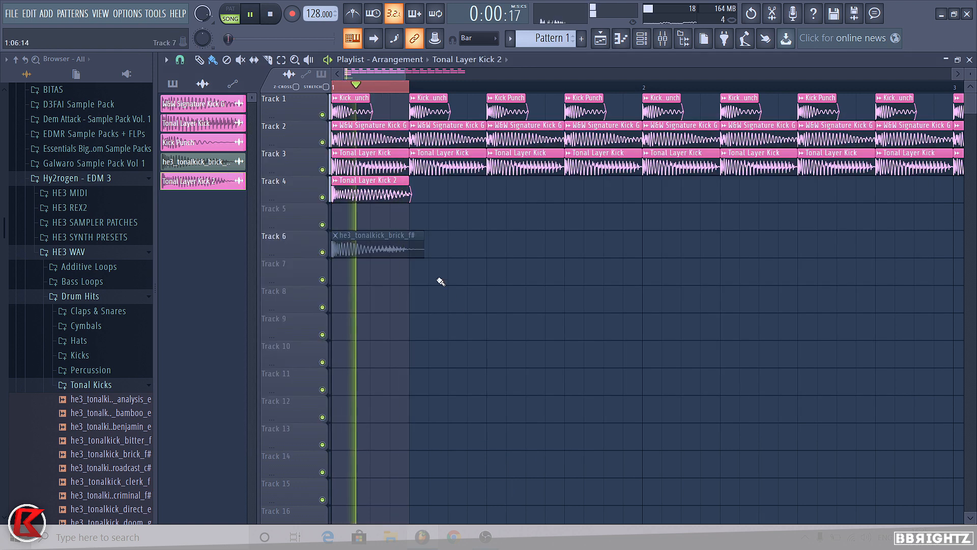
Step: Set Tonal Layer Kick's time-stretching mode to Stretch, its pitch range to 1 and its pitch to +52 cents
key(space)
double_click(367, 161)
click(494, 190)
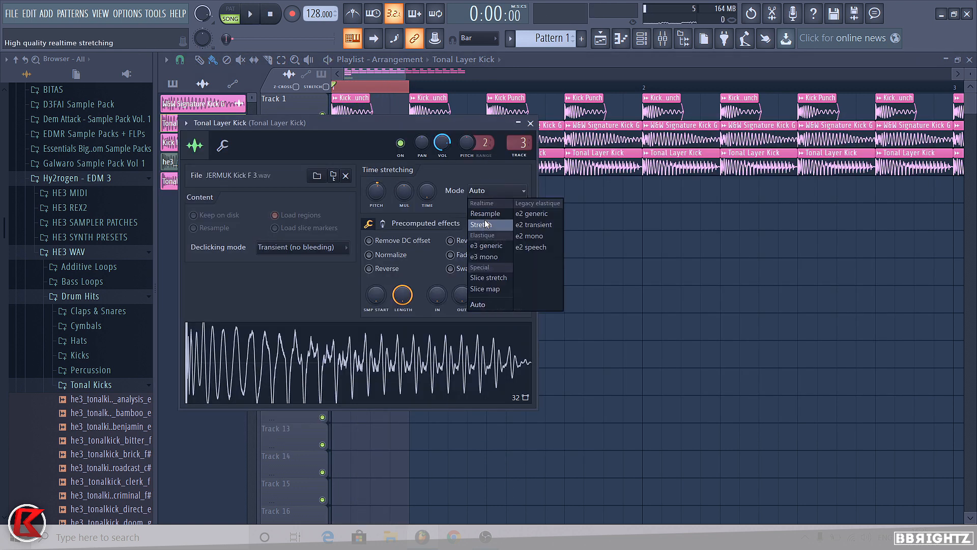
click(485, 219)
scroll(486, 142, down, 1)
key(space)
drag(465, 144, 465, 140)
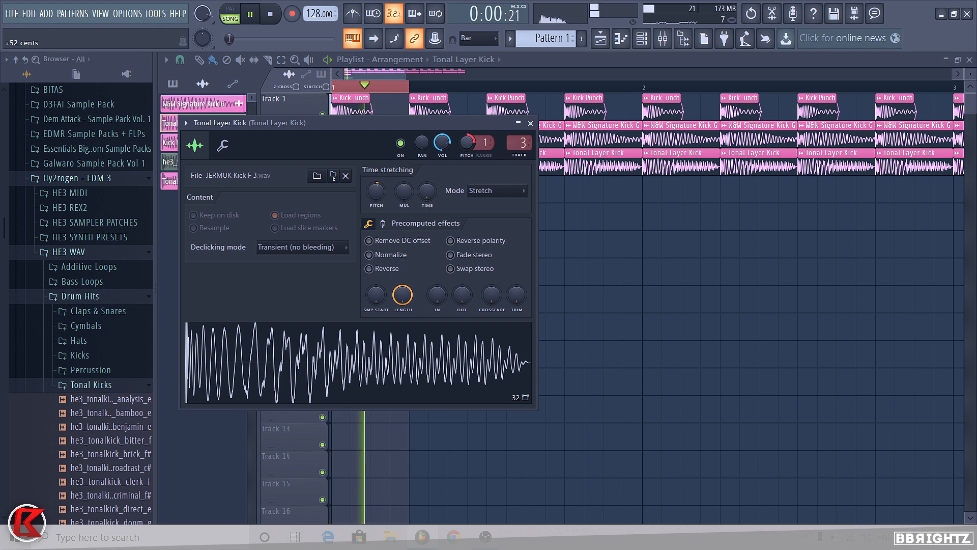
click(530, 123)
key(space)
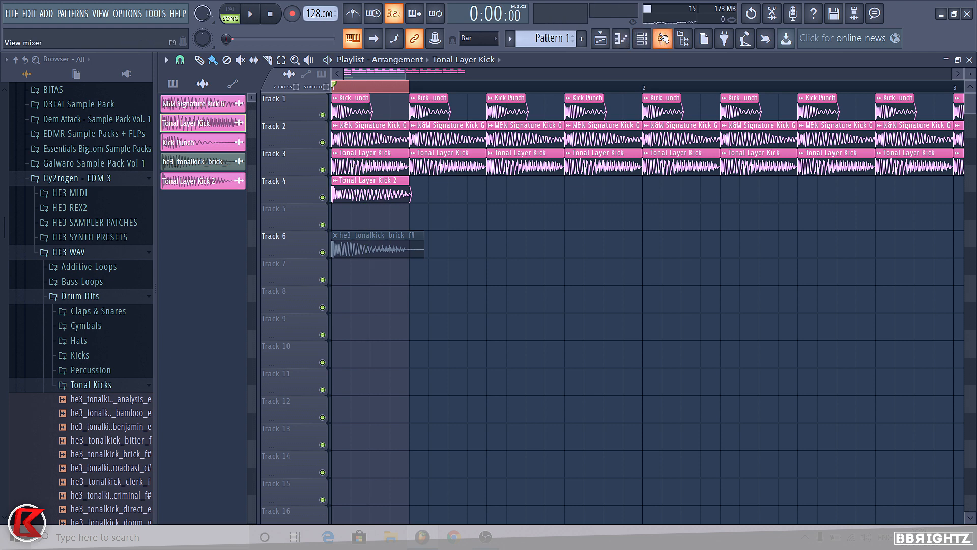
Step: Listen to Tonal Layer Kick 2 soloed in the loop and set its channel pitch to -21 cents
click(662, 38)
click(425, 218)
key(space)
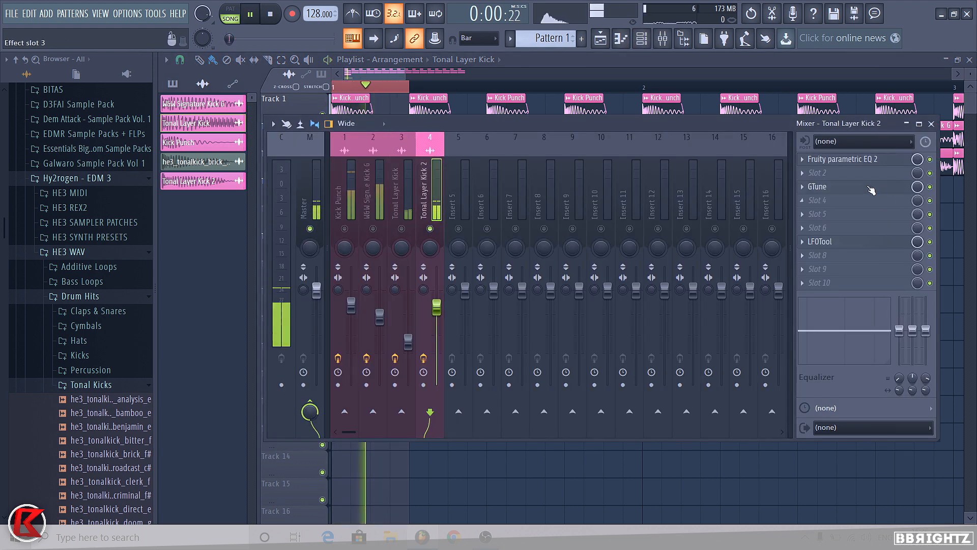
key(F9)
double_click(381, 190)
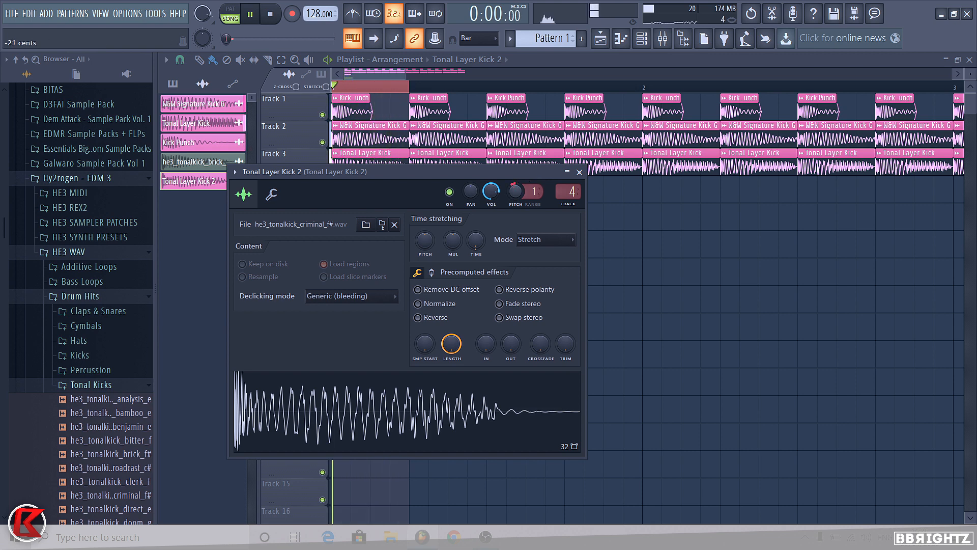
key(Escape)
Step: Compare the kick layers together, unmuting the W&W Signature Kick and Kick Punch and toggling Tonal Layer Kick on and off
click(662, 39)
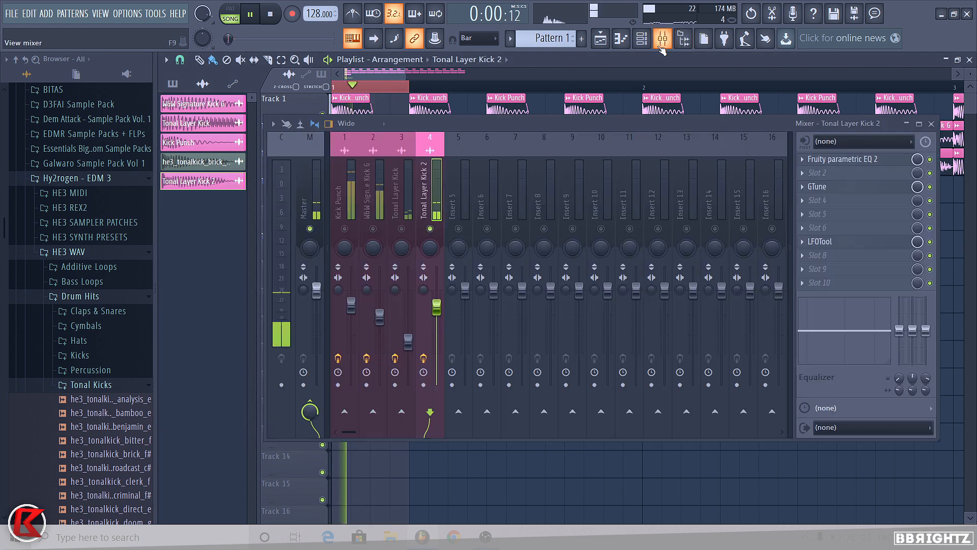
click(379, 224)
click(375, 225)
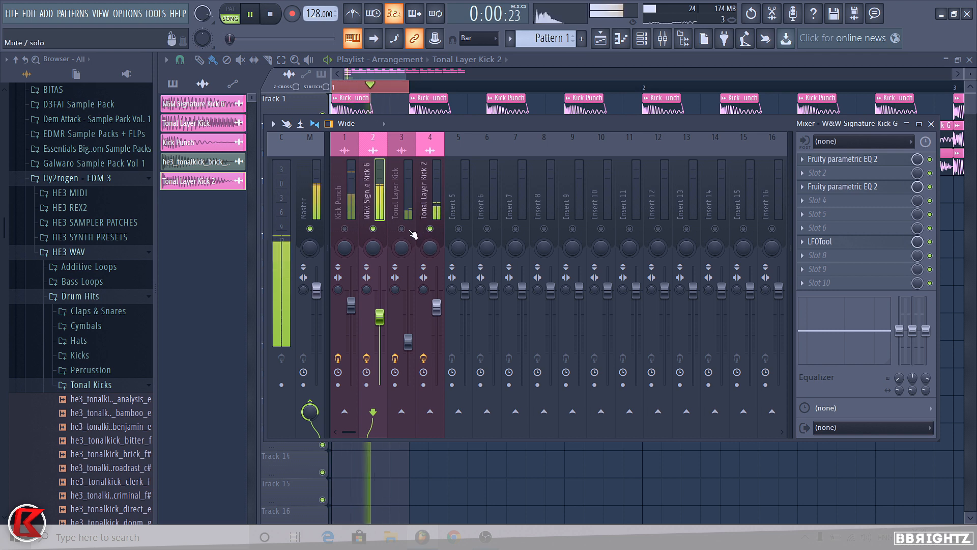
click(403, 229)
click(407, 342)
right_click(344, 229)
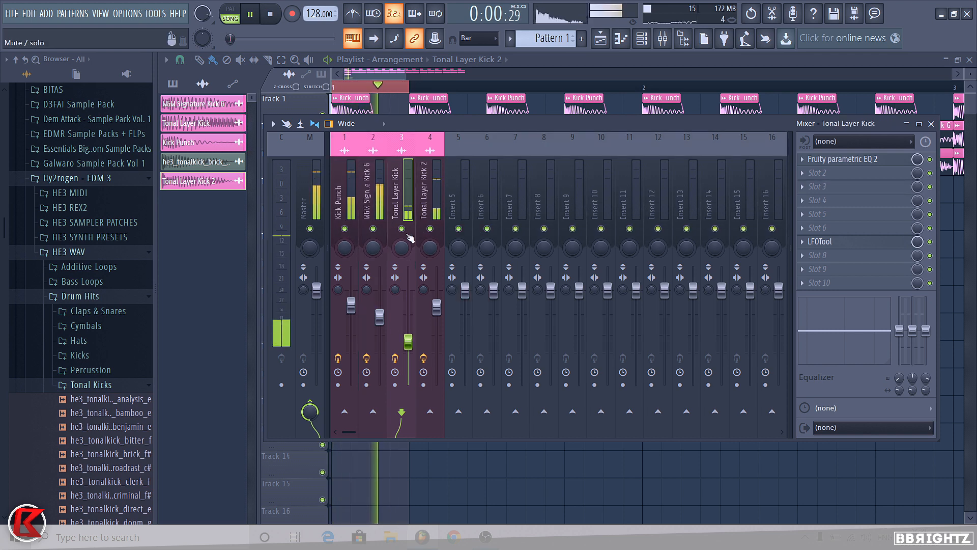
click(402, 229)
click(433, 230)
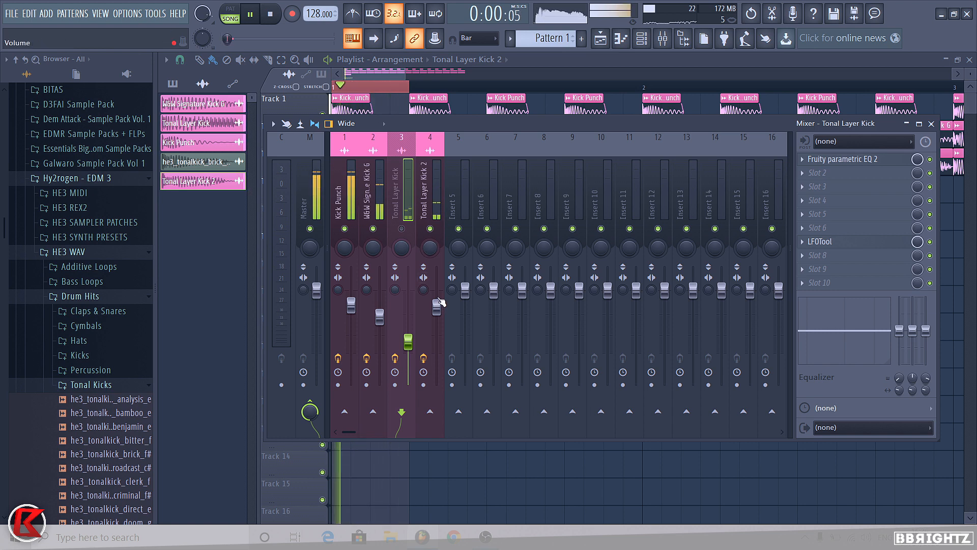
Step: Solo Tonal Layer Kick 2 and replace GTune in slot 3 of its insert with Fruity parametric EQ 2
right_click(435, 228)
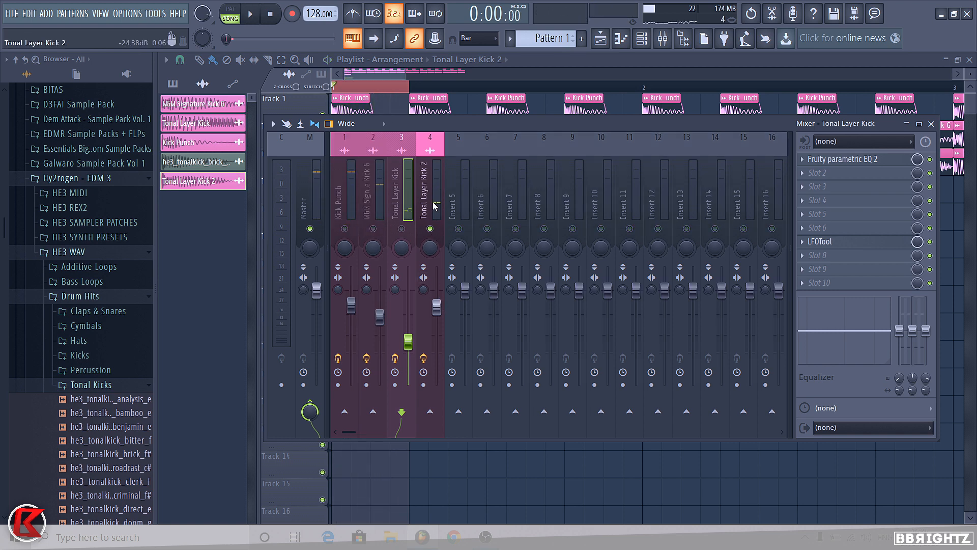
right_click(801, 187)
mouse_move(818, 200)
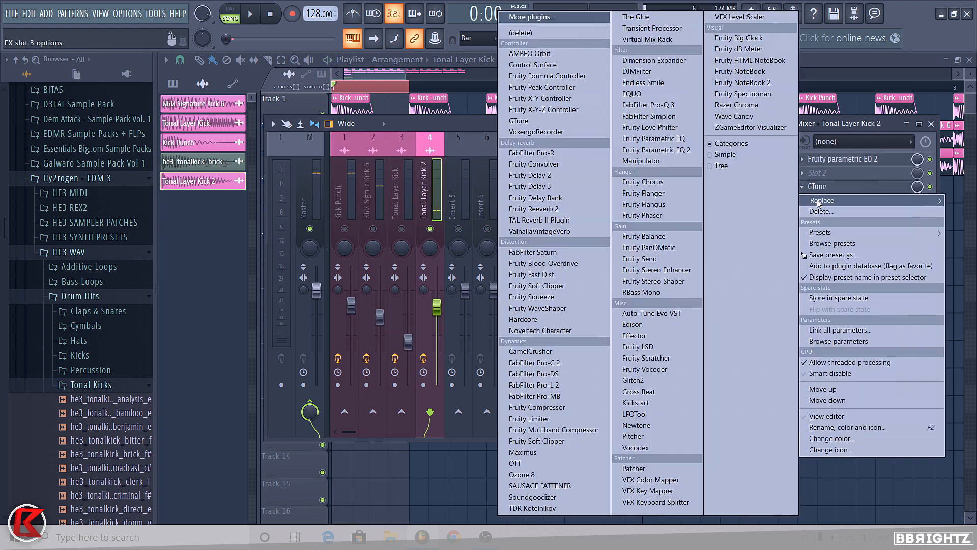
click(633, 150)
Step: Boost band 5 in the mids of the slot 3 Fruity parametric EQ 2 while listening to the loop
key(space)
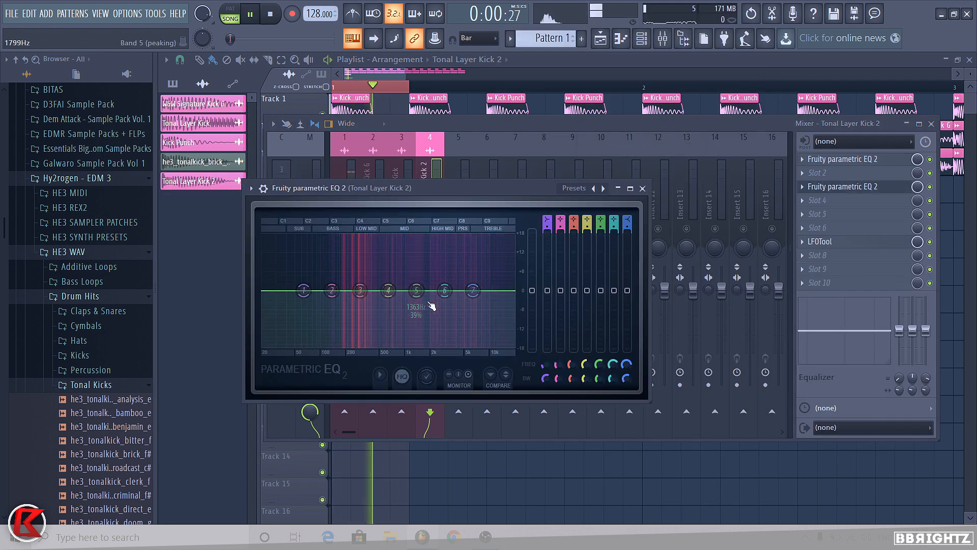
drag(416, 290, 412, 269)
key(space)
key(space)
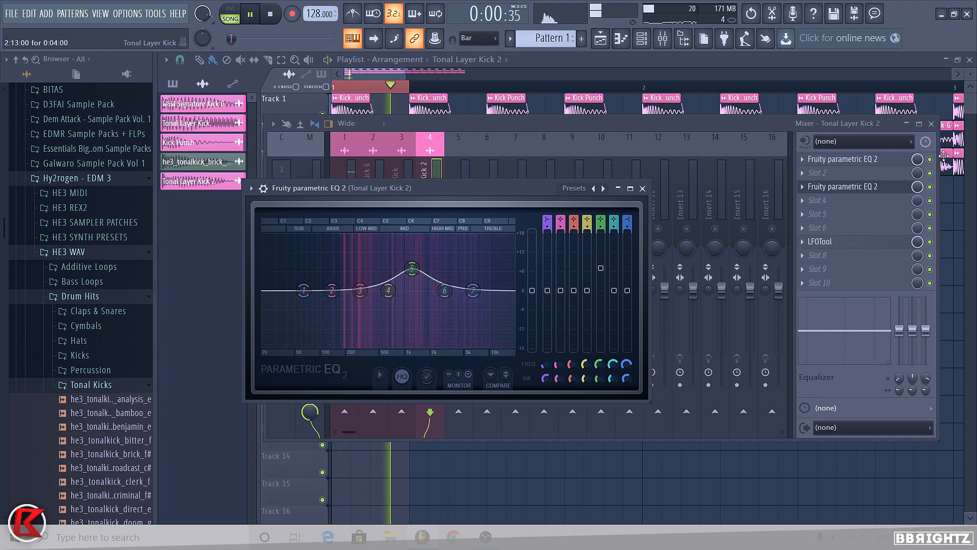
click(651, 197)
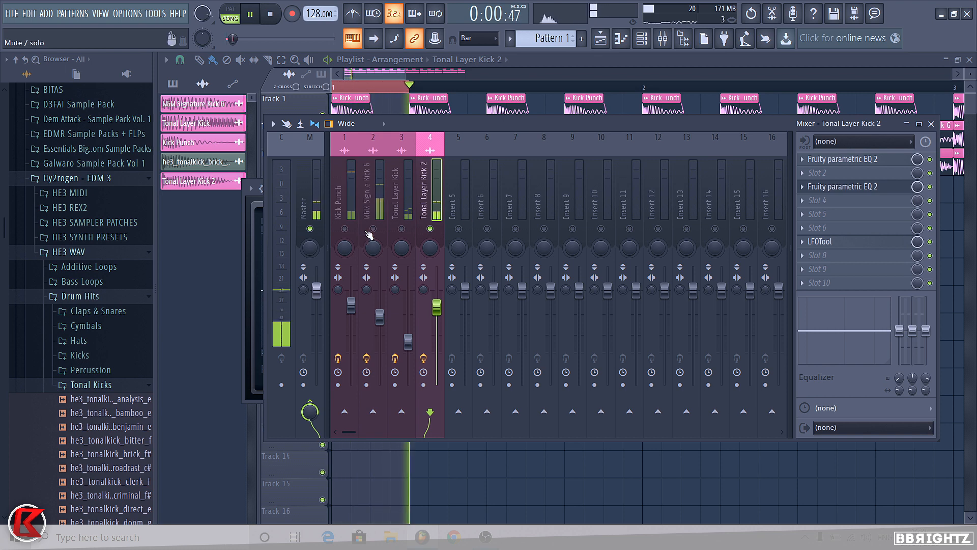
Step: Listen to the equalised Tonal Layer Kick 2 together with the Kick Punch and W&W Signature Kick layers
key(space)
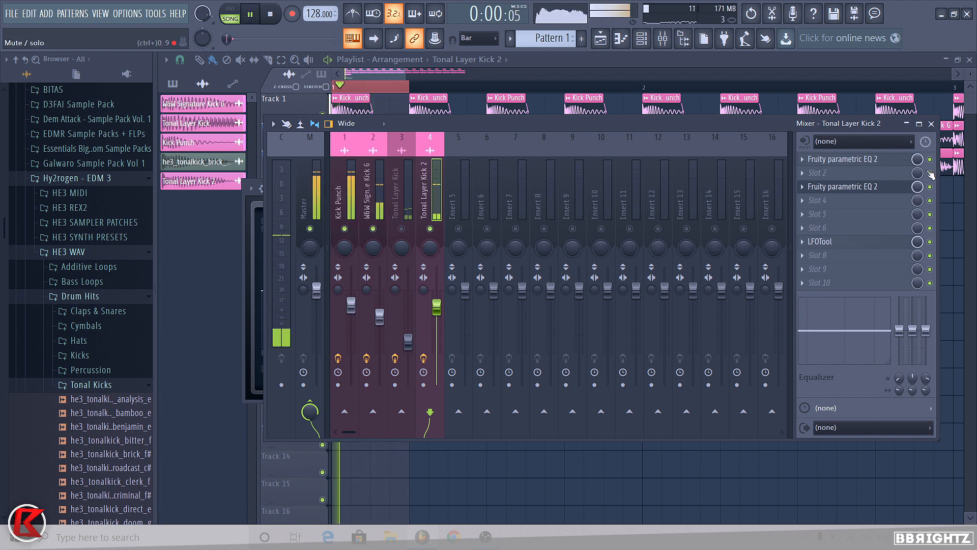
click(832, 187)
click(832, 190)
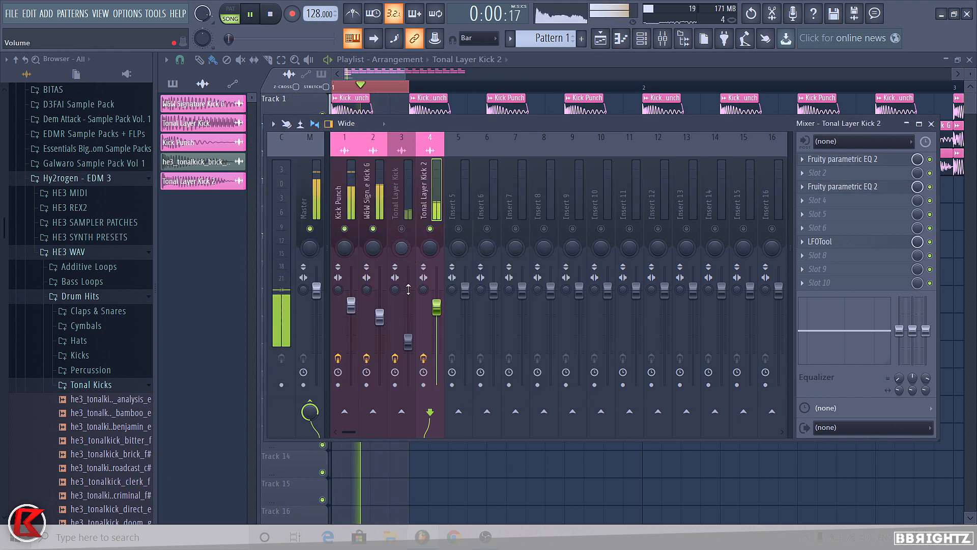
Step: Unmute the Tonal Layer Kick insert, lower its fader slightly and stop playback
click(411, 214)
click(401, 228)
drag(410, 339, 410, 346)
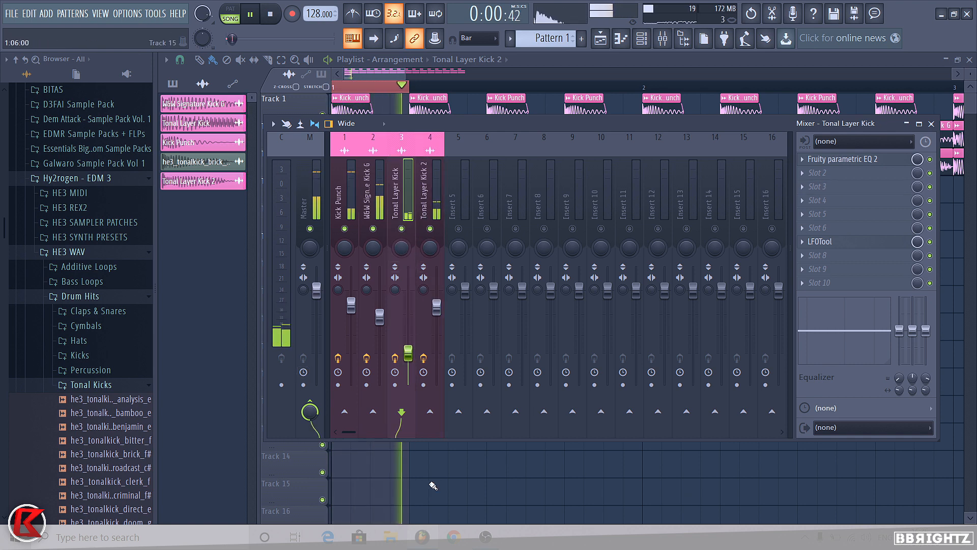
key(space)
Step: Move the he3_tonalkick_brick_f# clip from Track 6 to the start of Track 5 and trim it to one beat
key(F9)
double_click(375, 251)
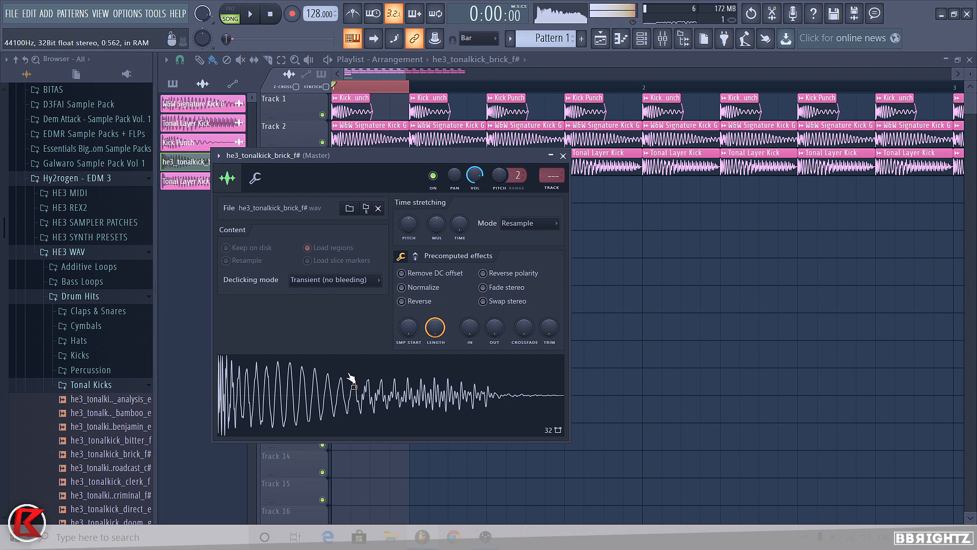
key(Escape)
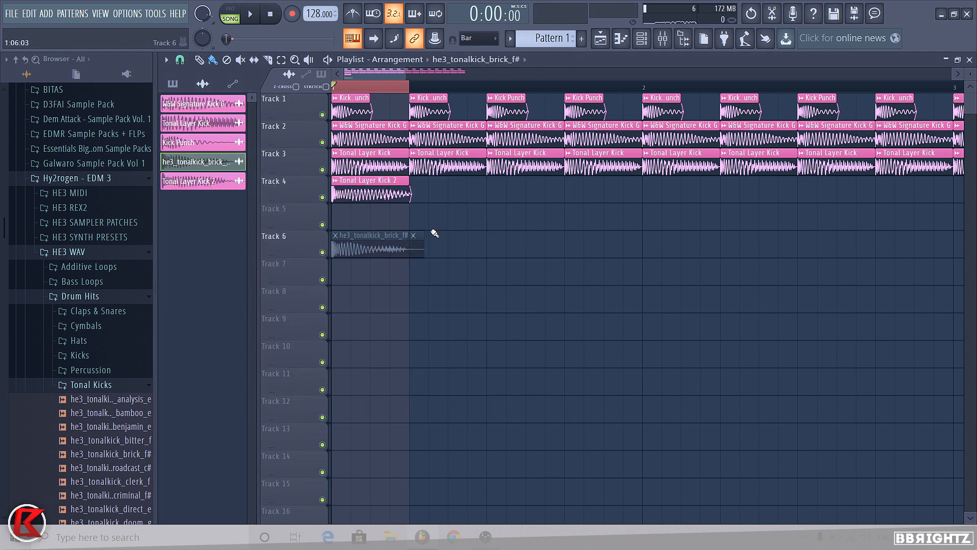
drag(372, 219, 360, 218)
double_click(360, 219)
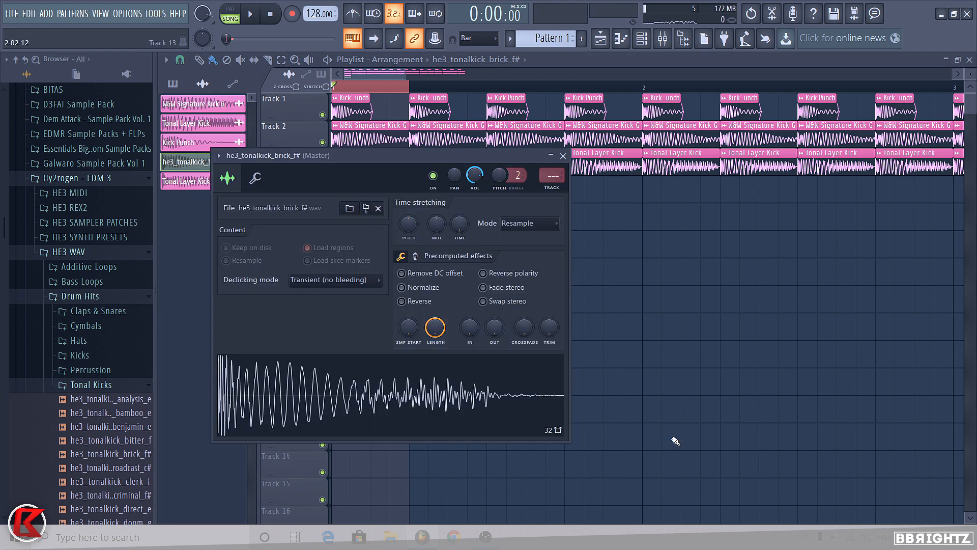
key(Escape)
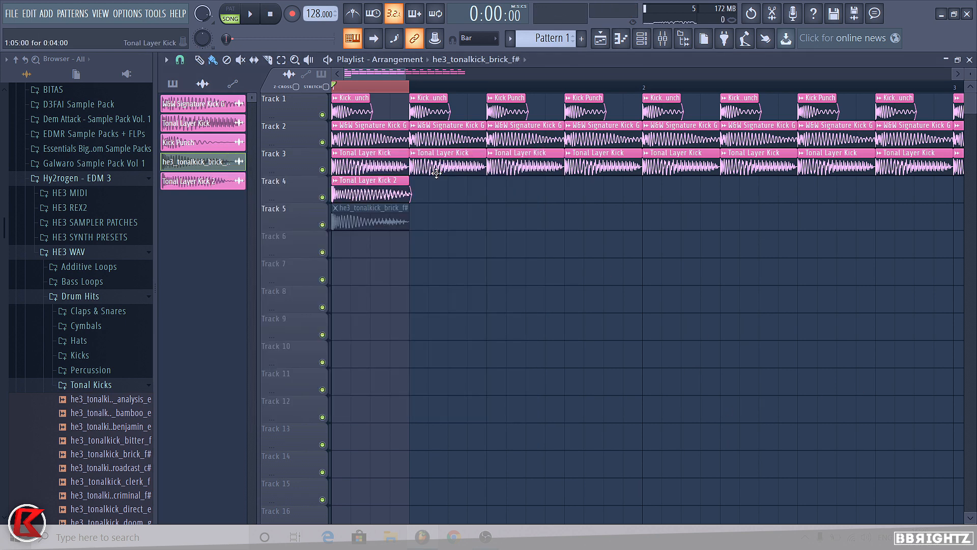
Step: Solo Track 5 and rename its brick kick clip Tonal Layer 3, coloured pink like the other layers
right_click(324, 225)
click(336, 208)
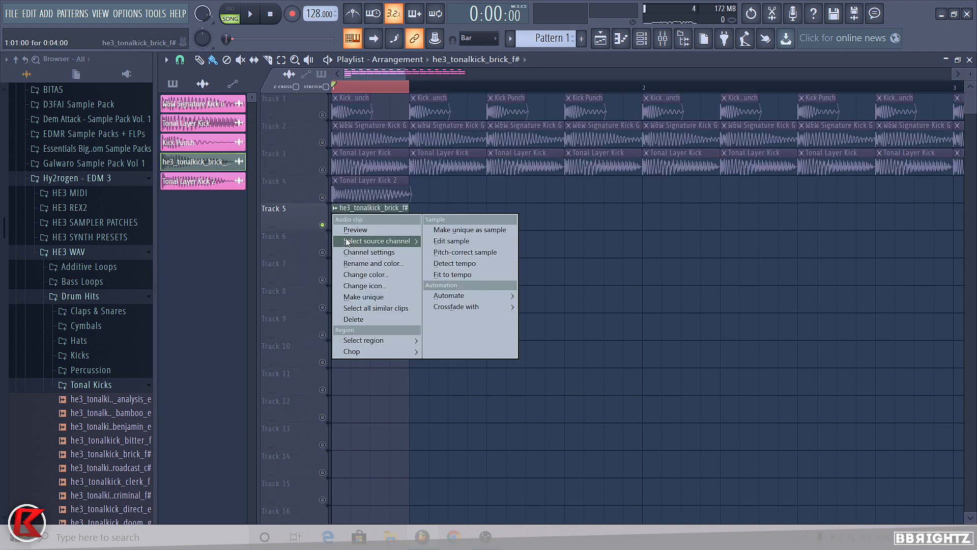
click(364, 267)
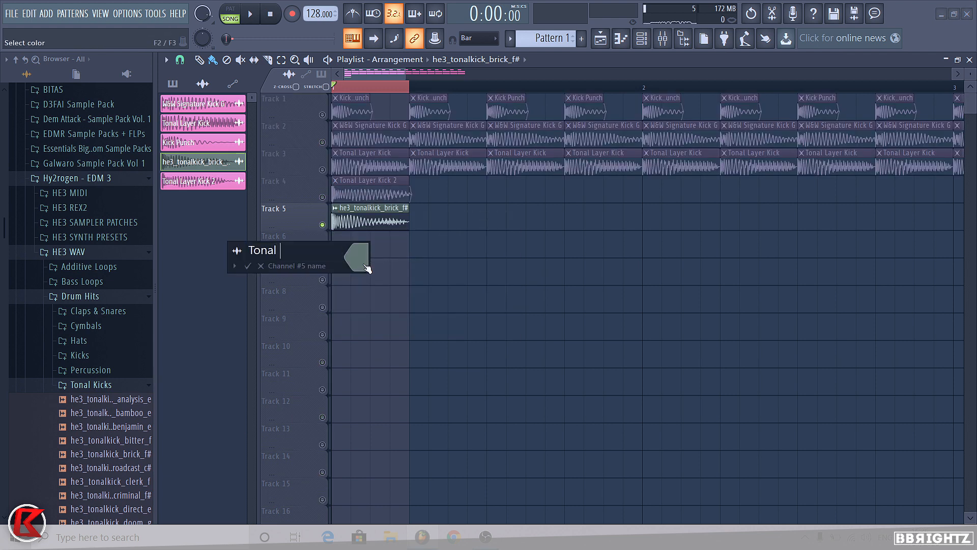
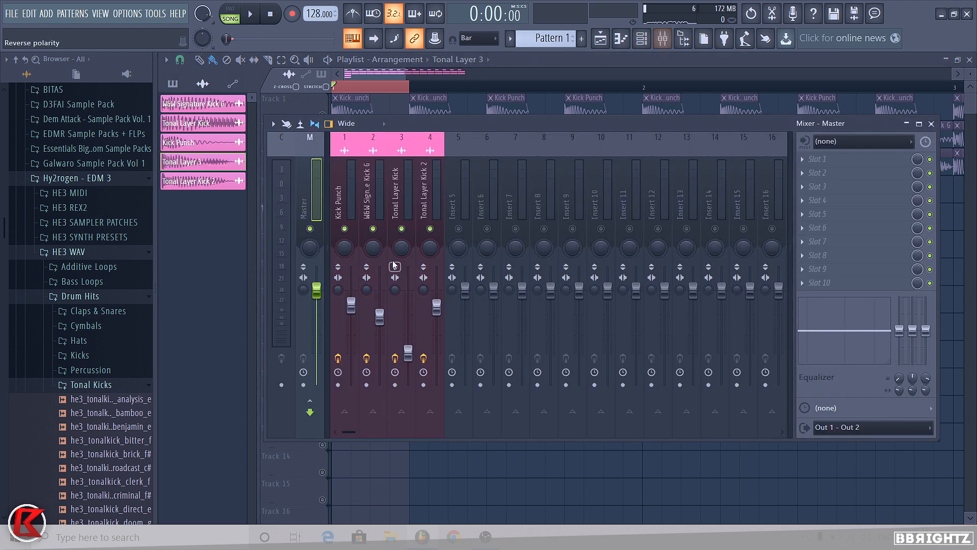
Step: Route Tonal Layer 3 to Insert 5, solo it with its fader lowered to about -11 dB, and play it with its sample settings open
click(450, 194)
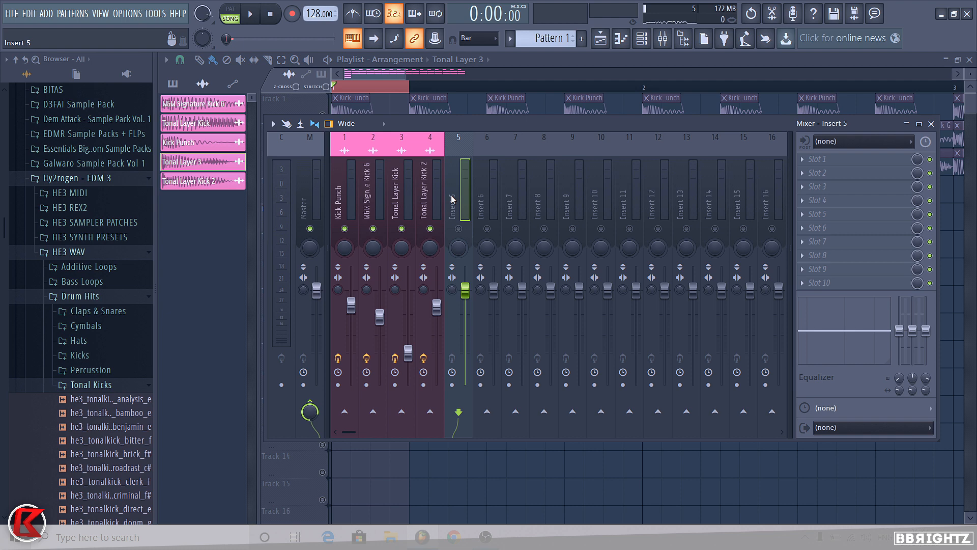
key(ctrl+l)
click(458, 228)
drag(464, 289, 464, 332)
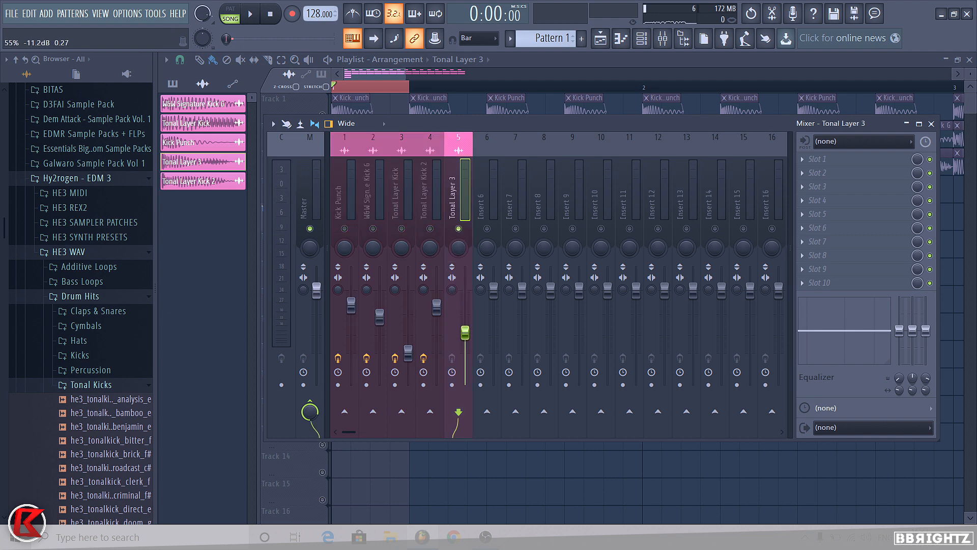
key(space)
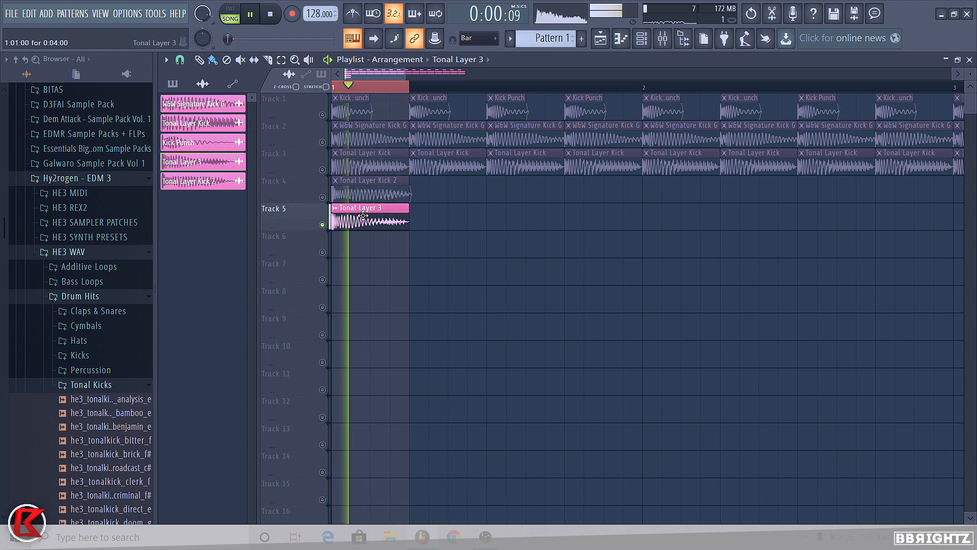
double_click(362, 214)
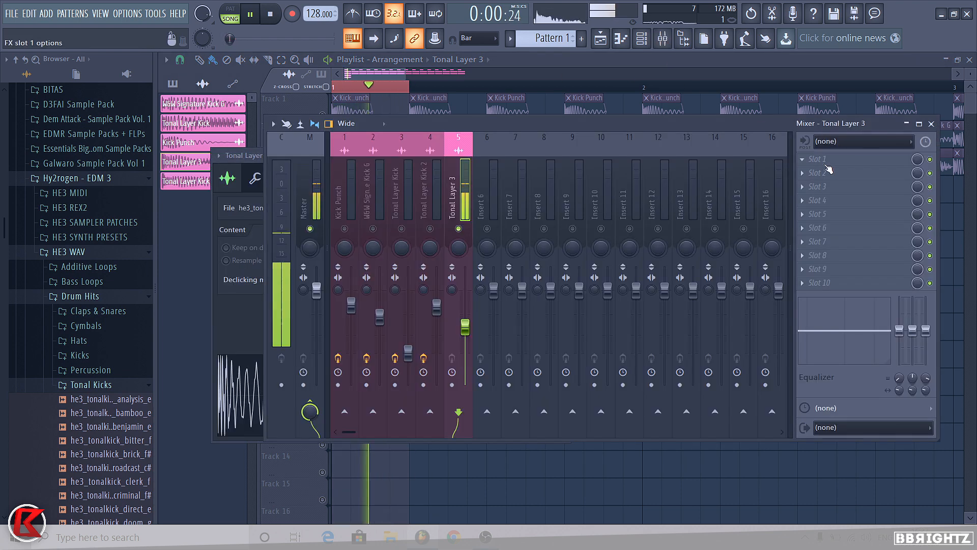
Step: Add Fruity Parametric EQ 2 with the 20Hz + 18kHz cut preset to Tonal Layer 3 and raise its low cut to just under 200 Hz
click(842, 159)
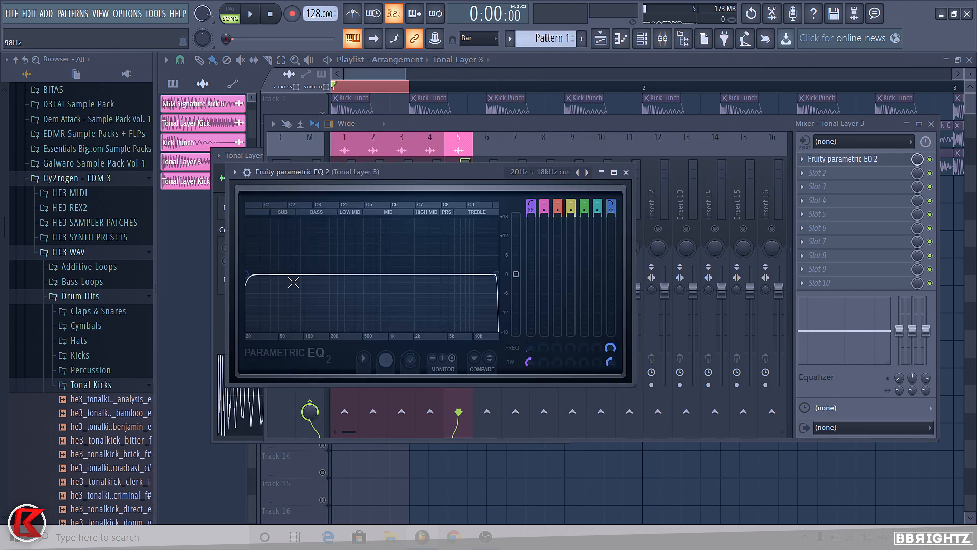
key(space)
drag(257, 280, 328, 275)
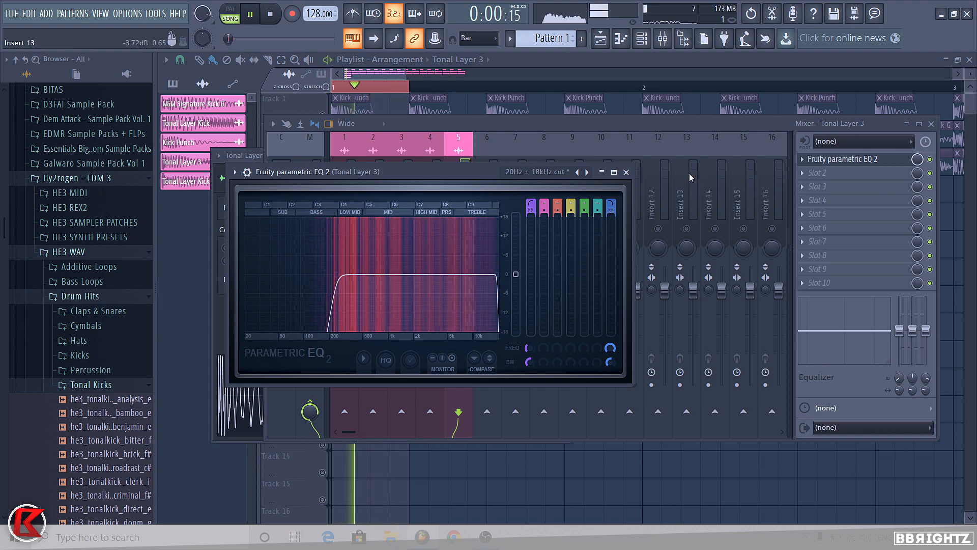
Step: Add a second Fruity Parametric EQ 2 to Tonal Layer 3 and boost band 4 by about 9 dB between 2 and 5 kHz
click(842, 159)
click(839, 192)
click(712, 178)
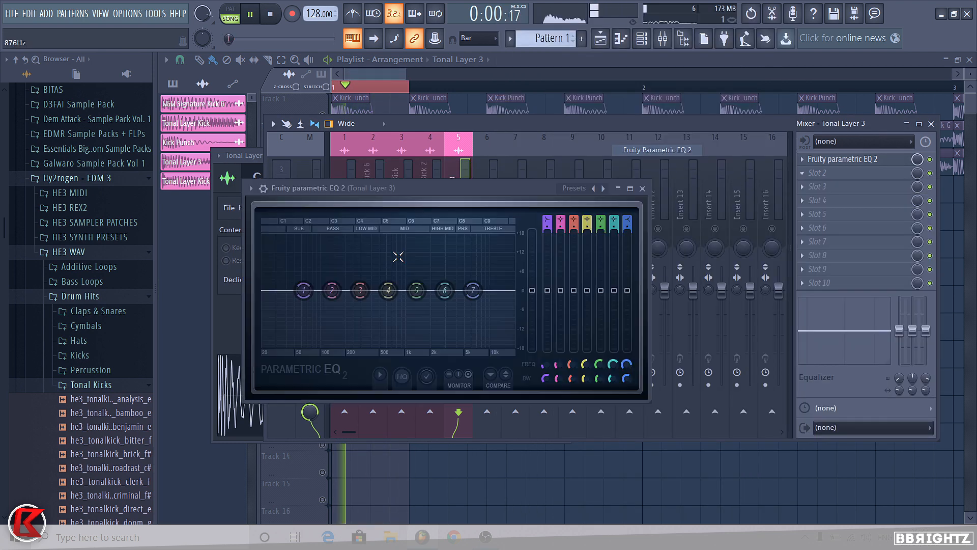
drag(389, 290, 453, 265)
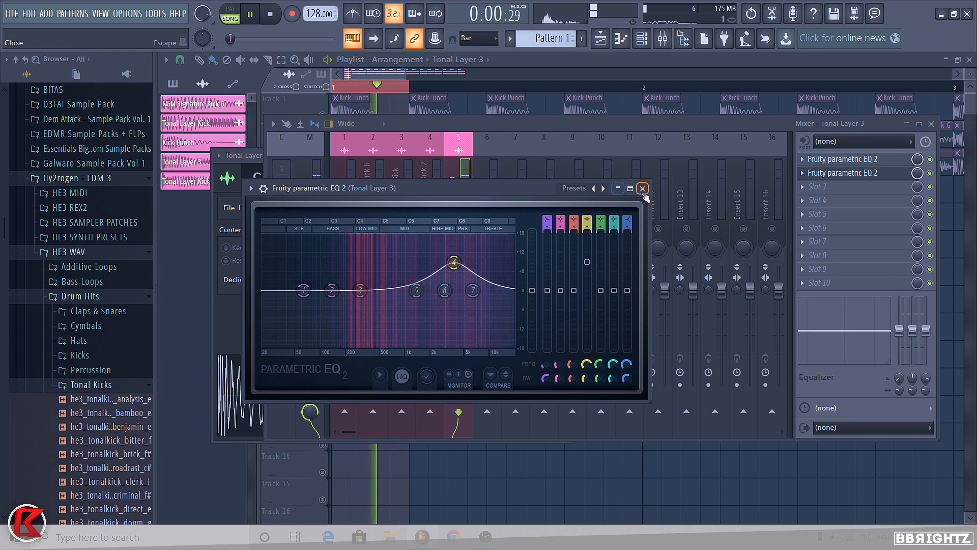
click(642, 187)
Step: Copy the LFOTool effect with its settings from the Tonal Layer Kick insert to slot 3 of the Tonal Layer 3 insert
click(405, 203)
click(802, 242)
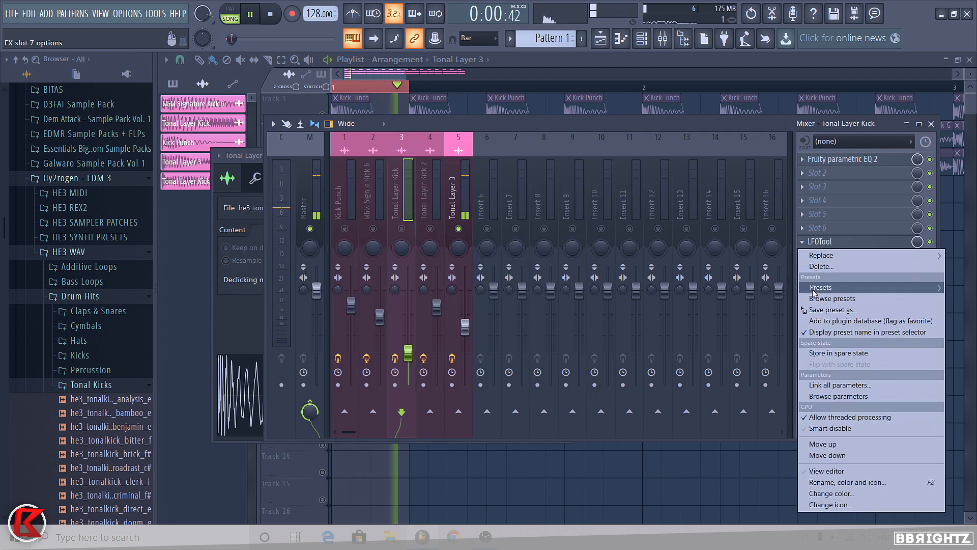
drag(815, 309, 461, 206)
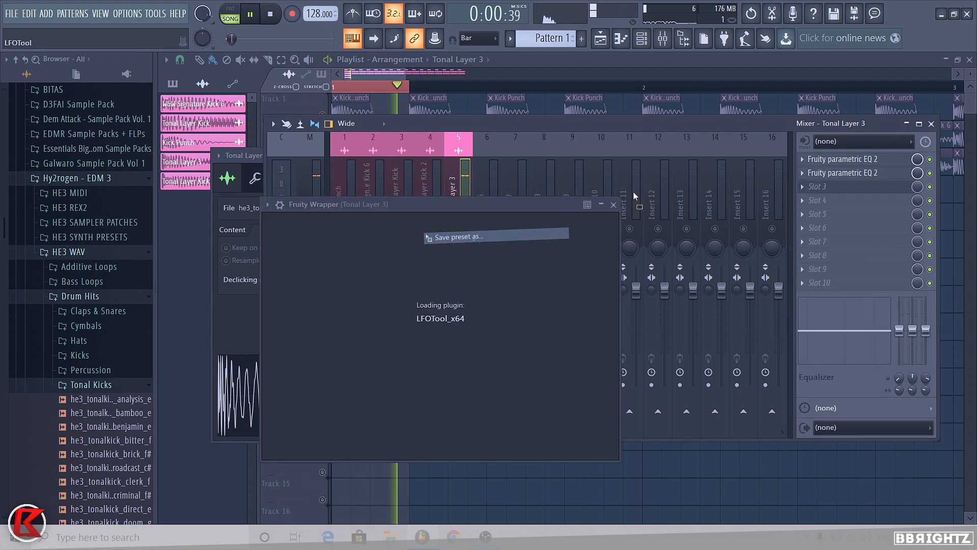
Step: Unmute Tracks 1 to 4 and the remaining kick inserts so Tonal Layer 3 plays together with all the other layers
right_click(486, 511)
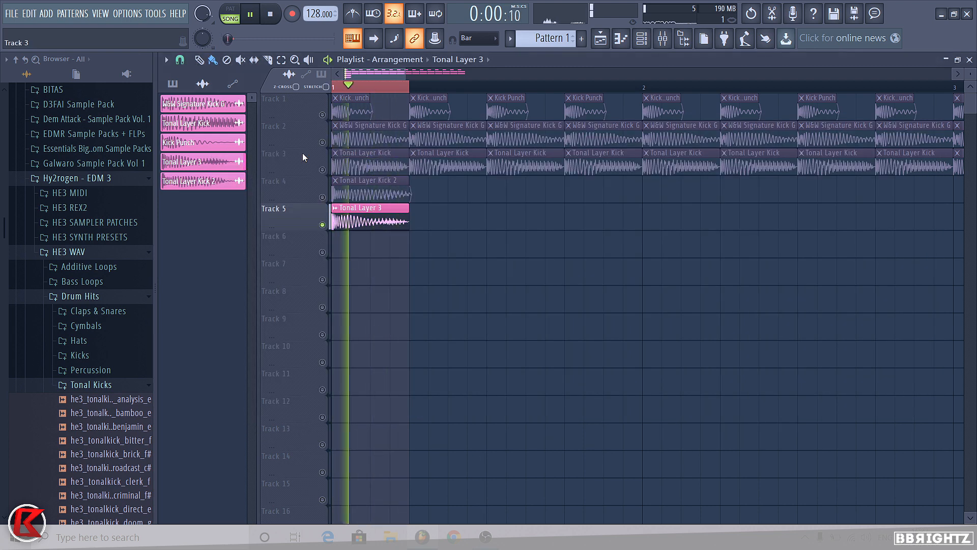
click(322, 197)
click(663, 38)
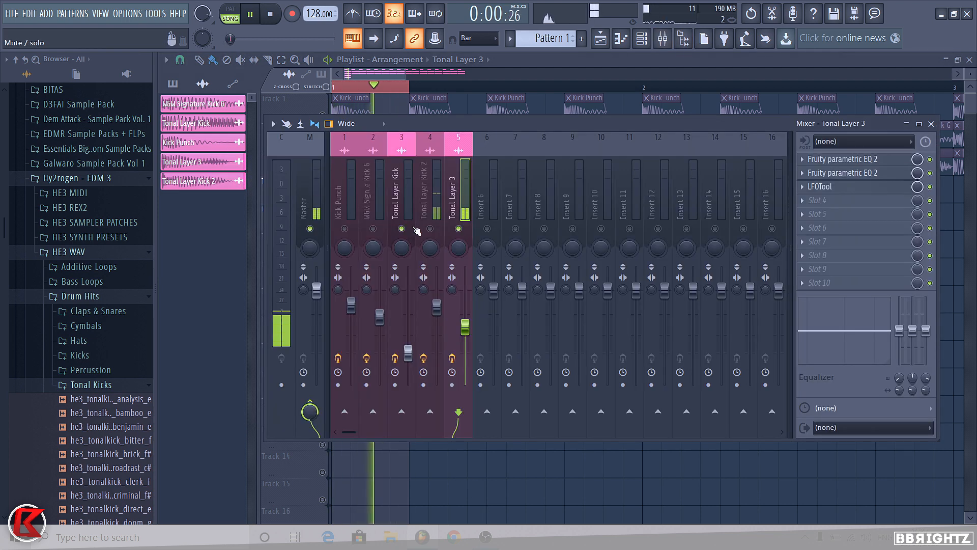
click(429, 229)
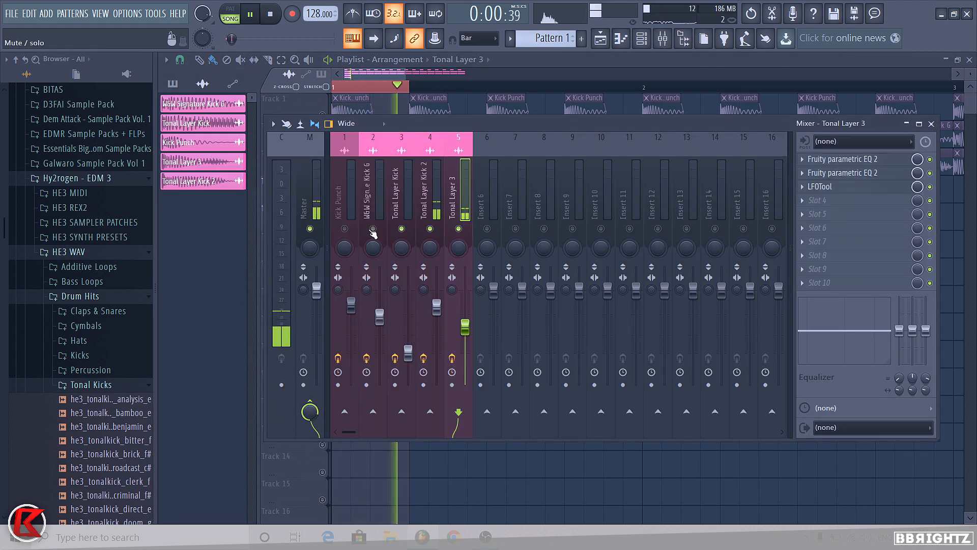
right_click(402, 496)
click(322, 170)
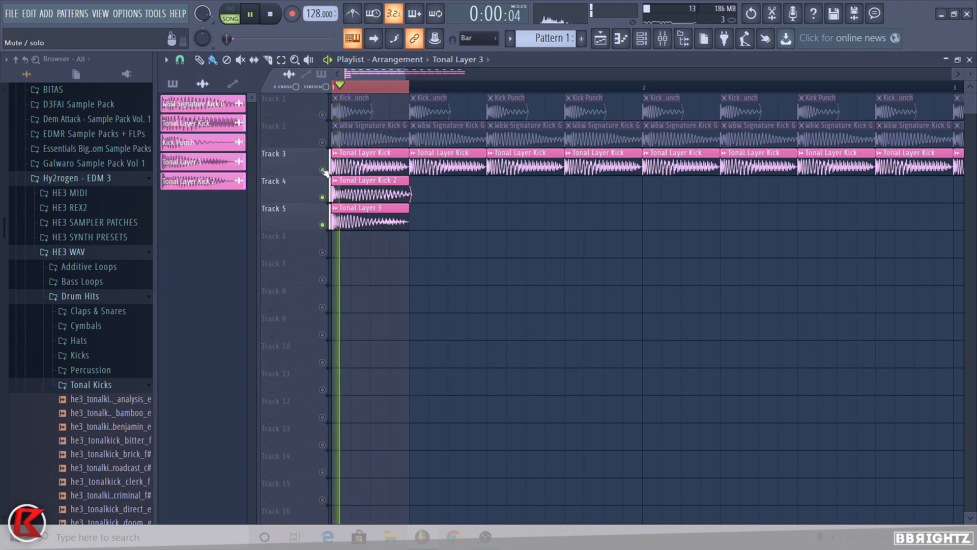
click(322, 142)
click(322, 115)
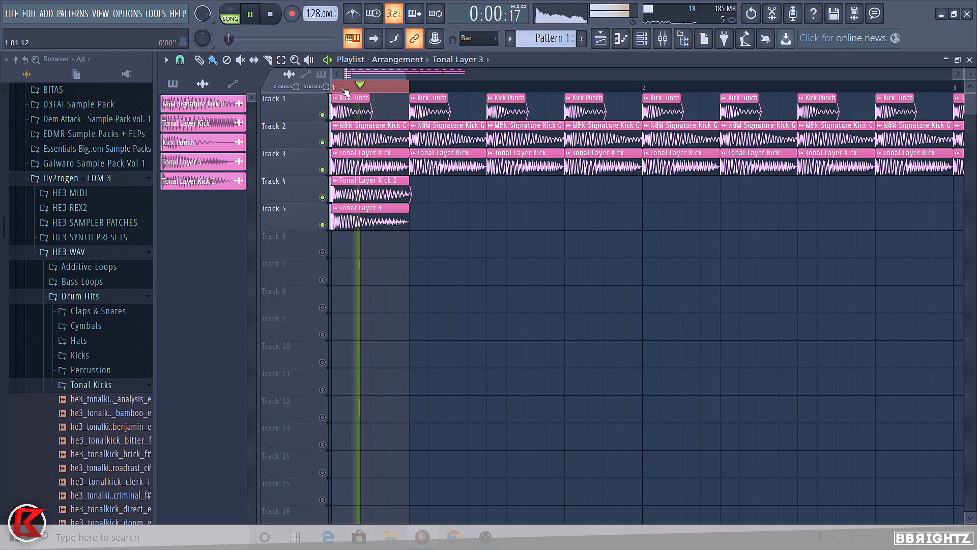
Step: Lower the Tonal Layer 3 fader slightly against the full kick, close the mixer and stop playback
click(663, 39)
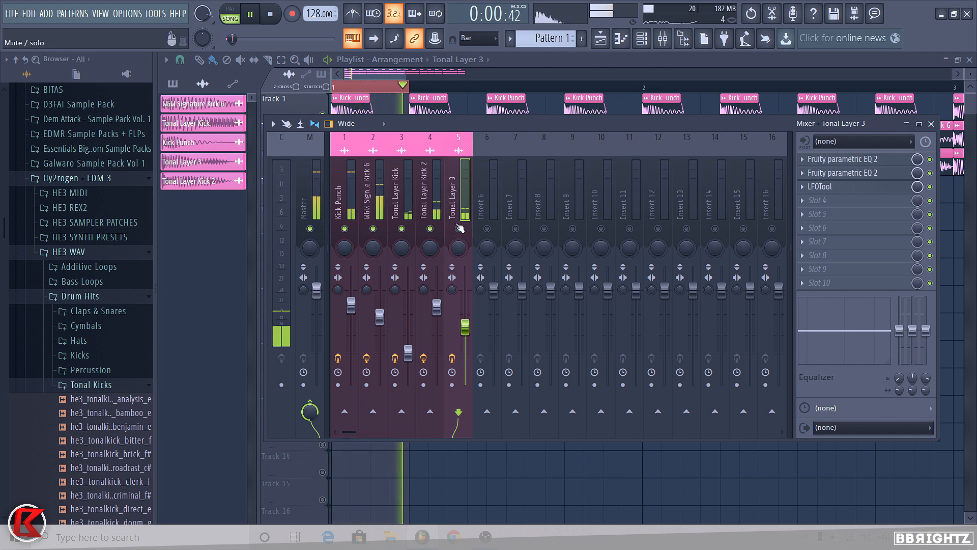
drag(466, 330, 466, 336)
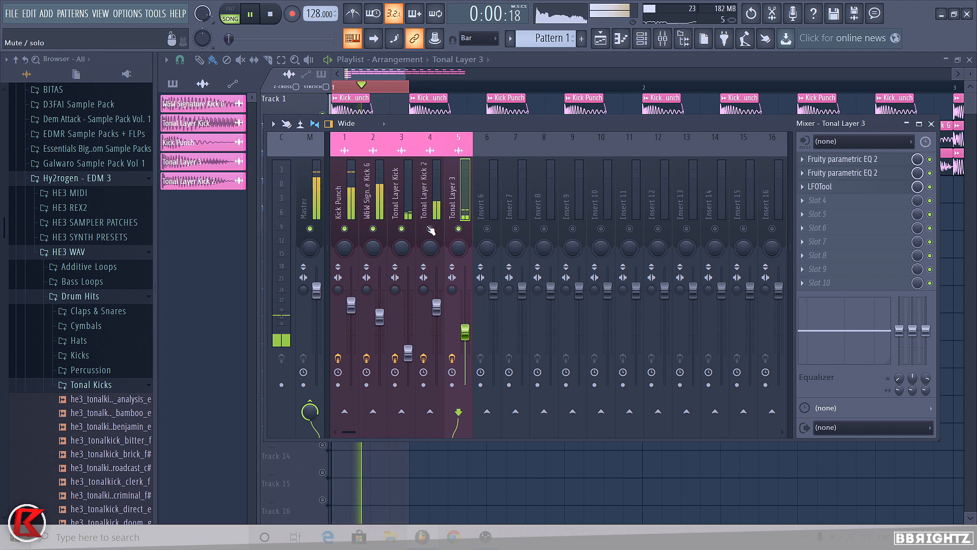
key(F9)
key(space)
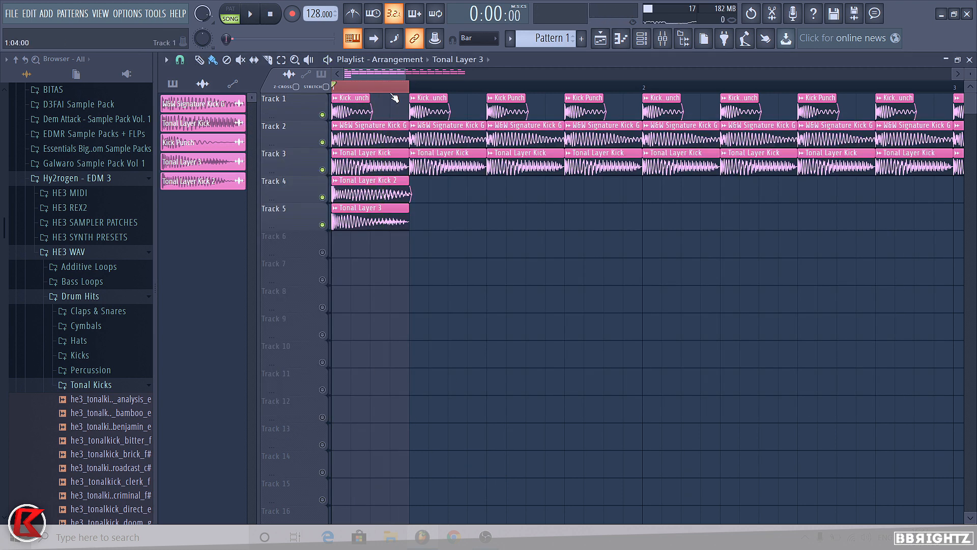
Step: Duplicate the Tonal Layer Kick 2 and Tonal Layer 3 clips on every beat to the end of bar 4
scroll(387, 244, down, 2)
drag(401, 283, 321, 187)
scroll(405, 234, down, 5)
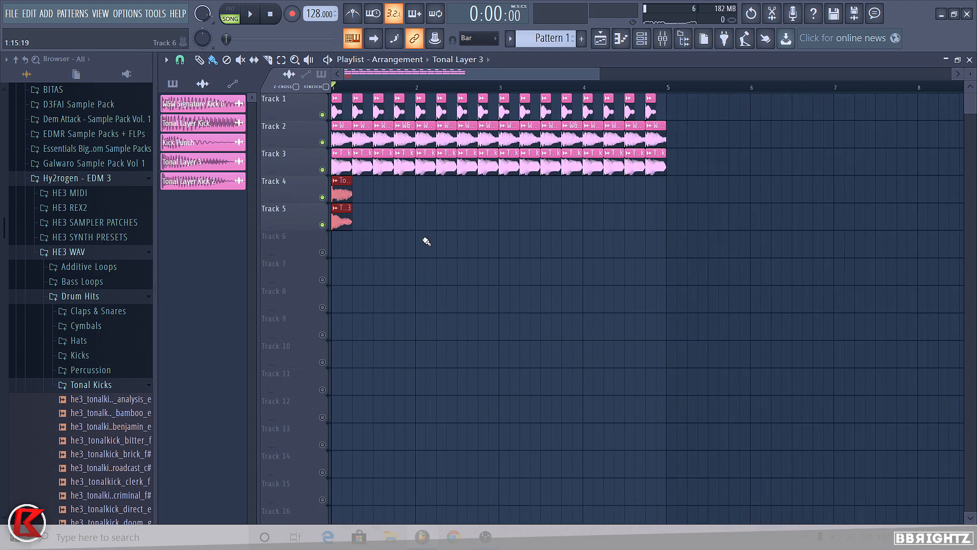
key(ctrl+b)
key(ctrl+b)
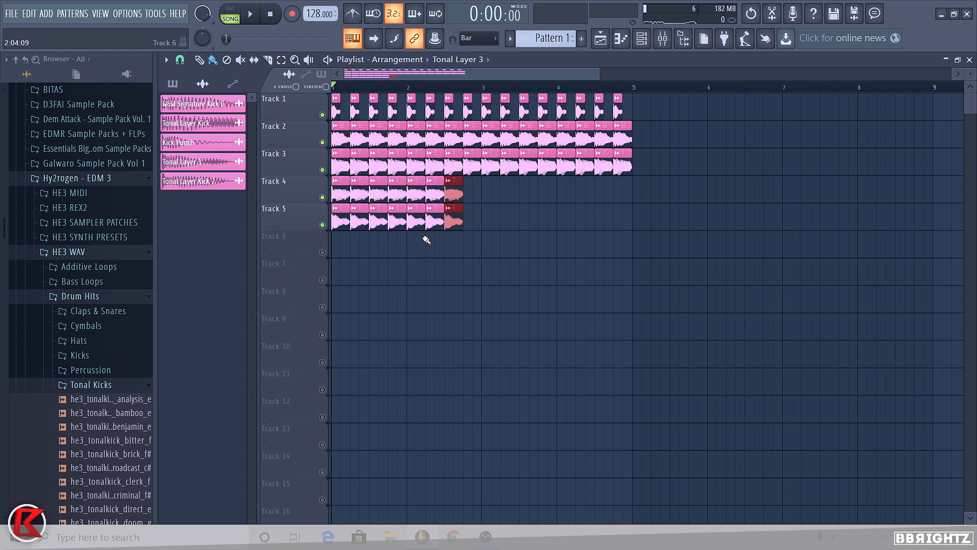
key(ctrl+b)
key(ctrl+b)
key(ctrl+b)
key(ctrl+b)
key(ctrl+b)
key(ctrl+b)
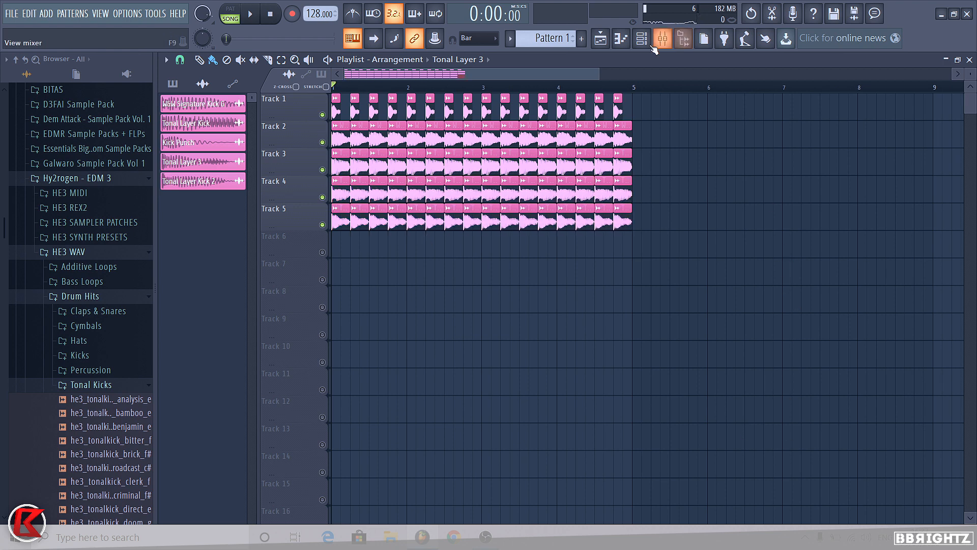
drag(683, 310, 330, 104)
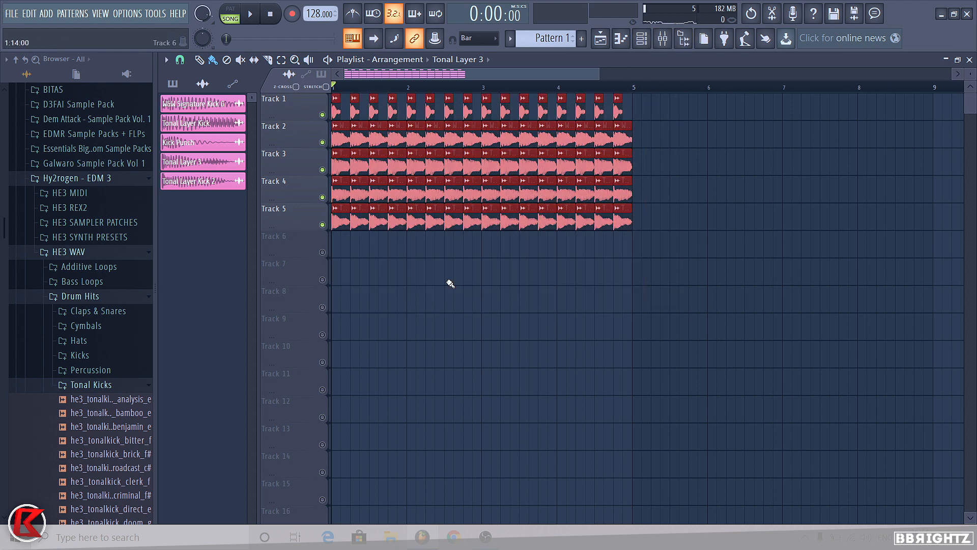
Step: Collapse the open sample folders up to BBrightz EDM Festival Samples and hide the browser
click(97, 387)
click(80, 298)
click(71, 252)
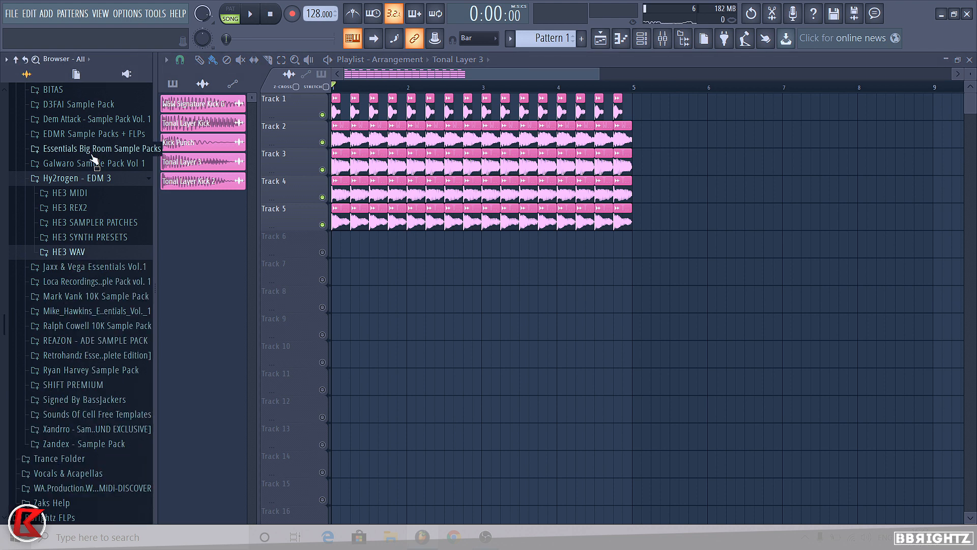
click(71, 178)
scroll(71, 306, up, 6)
scroll(71, 307, up, 1)
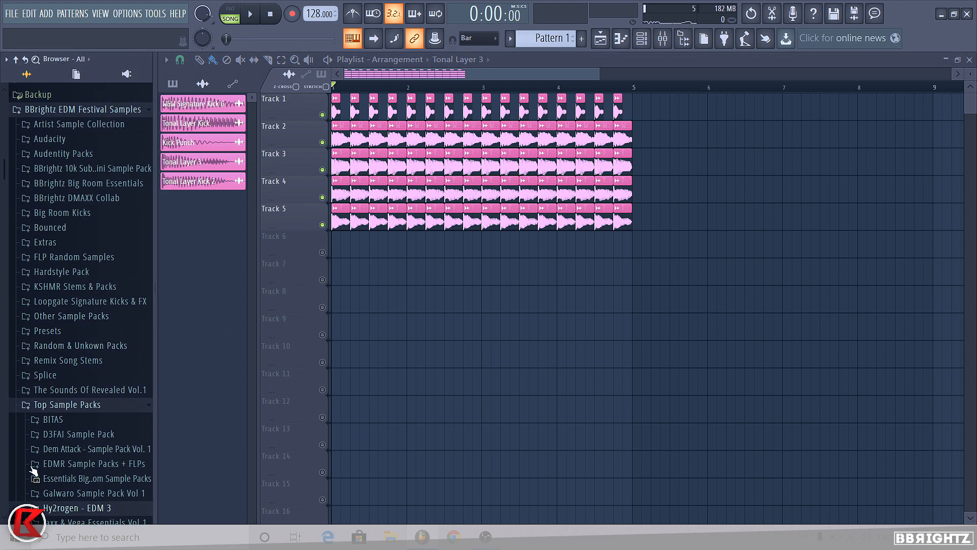
click(61, 405)
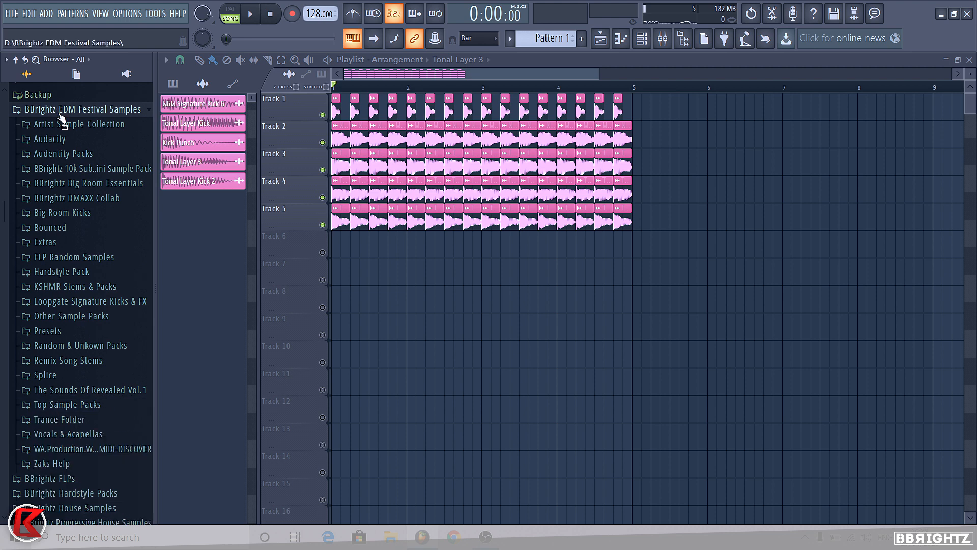
click(60, 111)
click(682, 39)
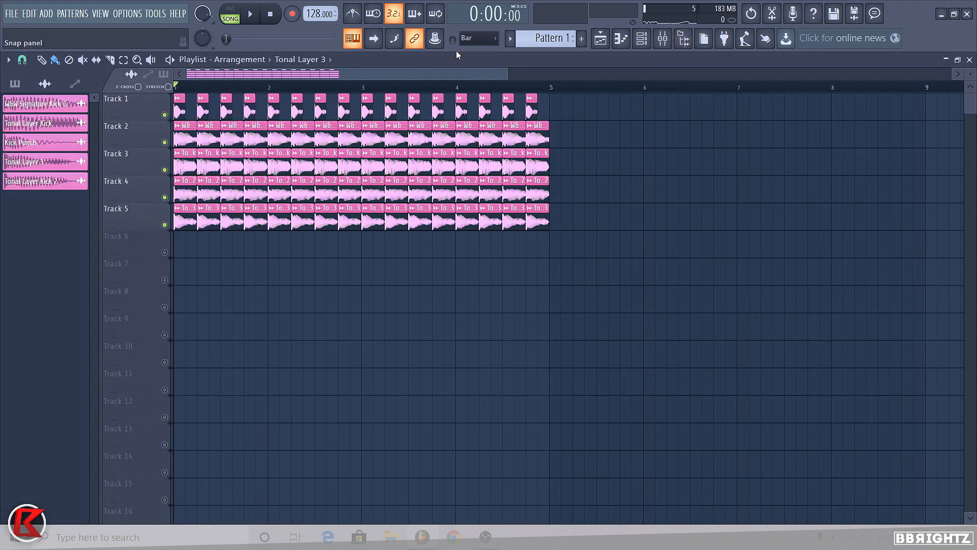
Step: Play the four-bar arrangement with the mixer open and mute the Tonal Layer Kick insert to compare the sound
click(543, 45)
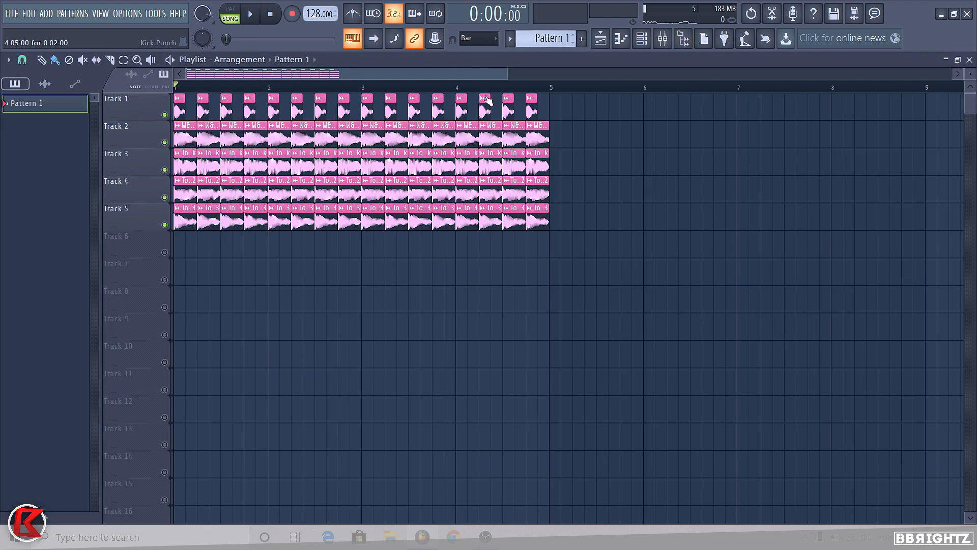
click(662, 39)
key(space)
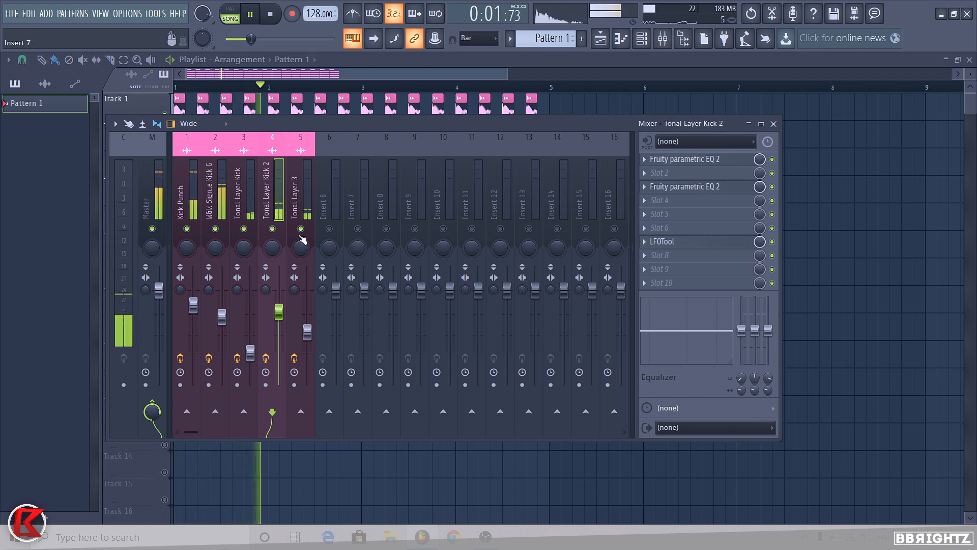
click(244, 228)
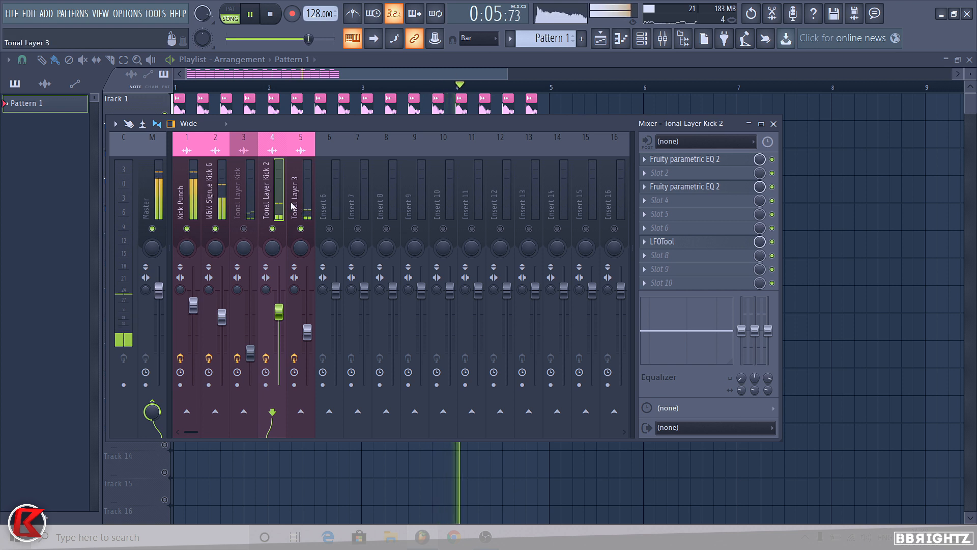
Step: Lower the high cut of Tonal Layer Kick's parametric EQ to about 1 kHz, auditioning the layer soloed and with the full kick
click(240, 193)
key(space)
click(713, 159)
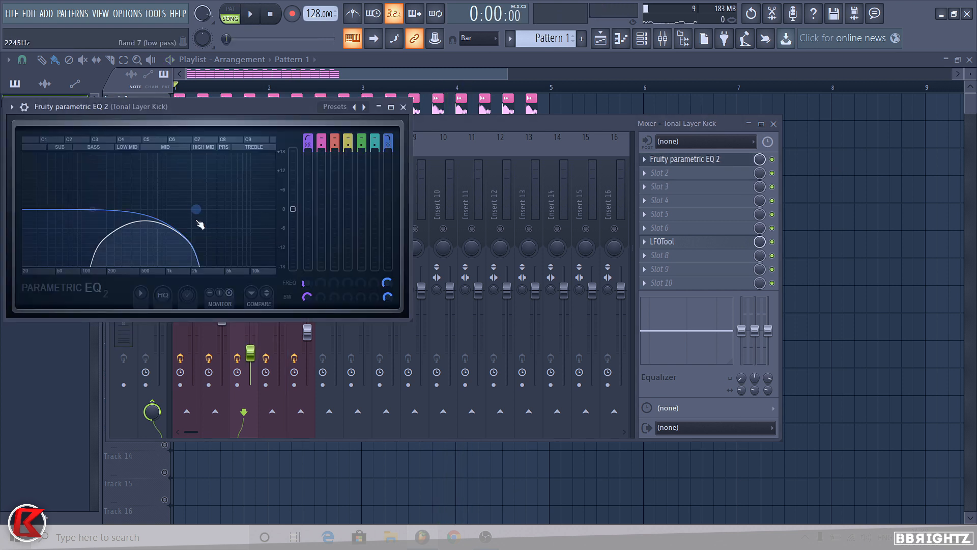
drag(196, 209, 164, 209)
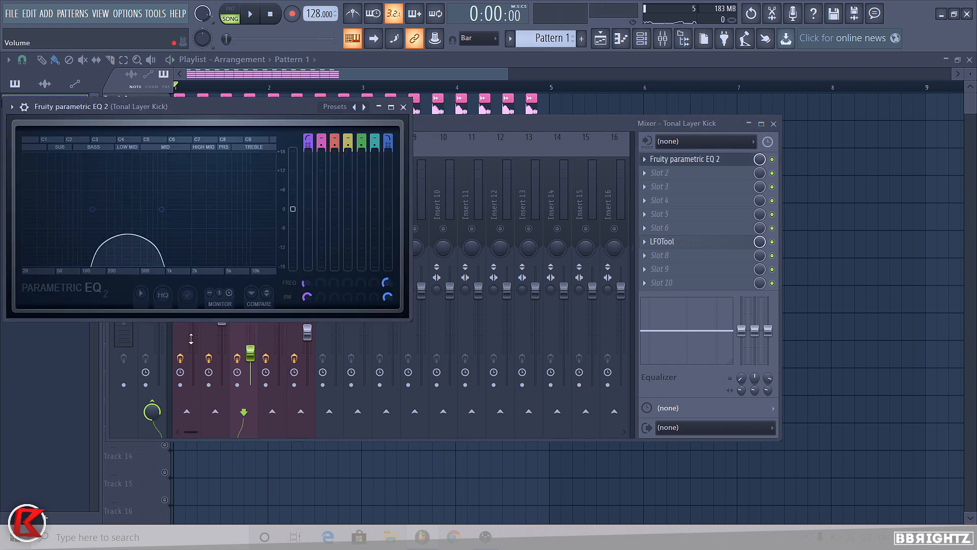
click(403, 106)
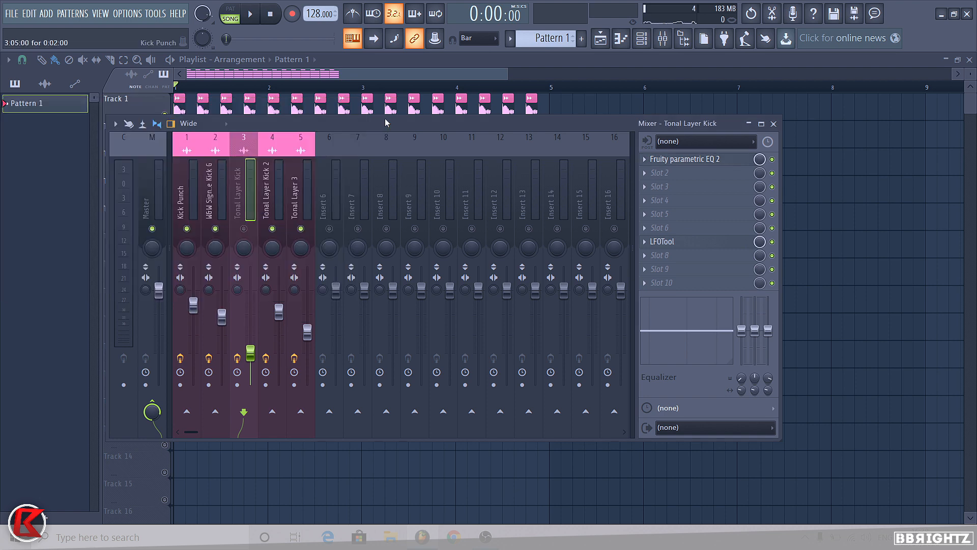
key(space)
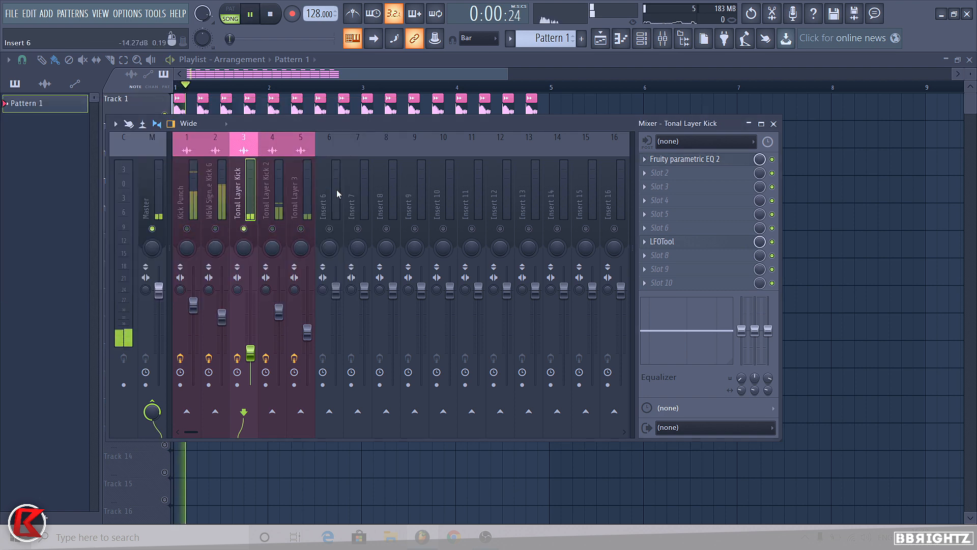
click(708, 160)
drag(161, 210, 169, 209)
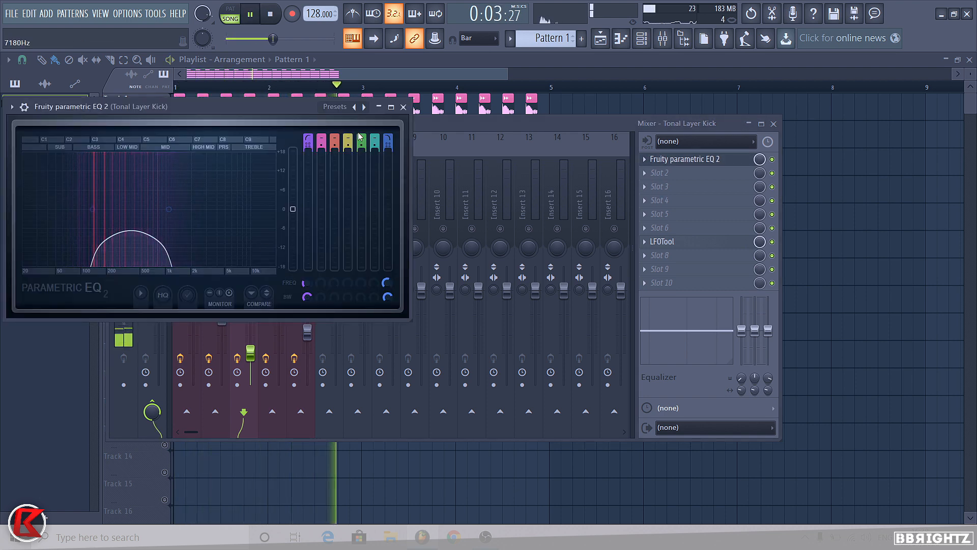
click(403, 106)
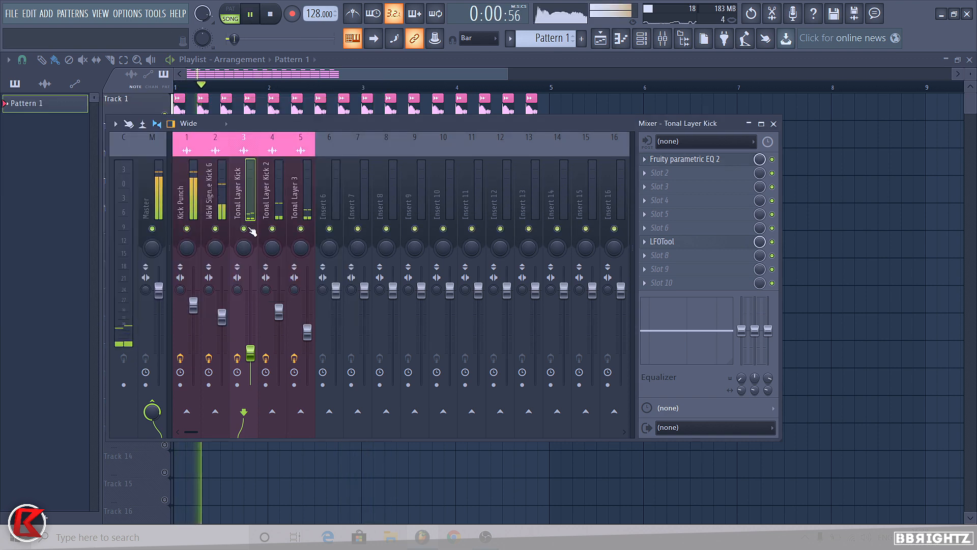
Step: Stop playback and load the 20Hz + 18kHz cut preset in Tonal Layer Kick's Fruity parametric EQ 2
click(715, 142)
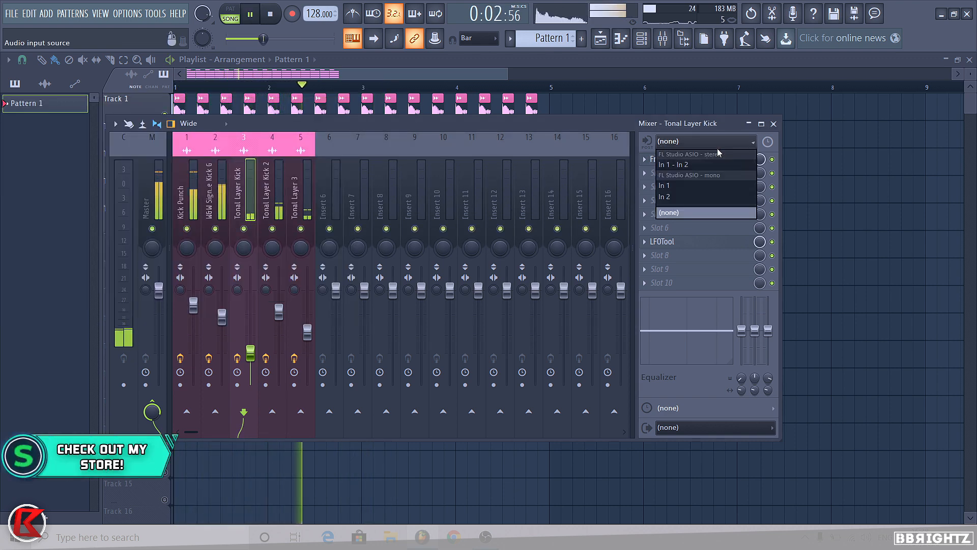
click(604, 129)
click(674, 162)
drag(169, 209, 159, 209)
key(space)
click(335, 107)
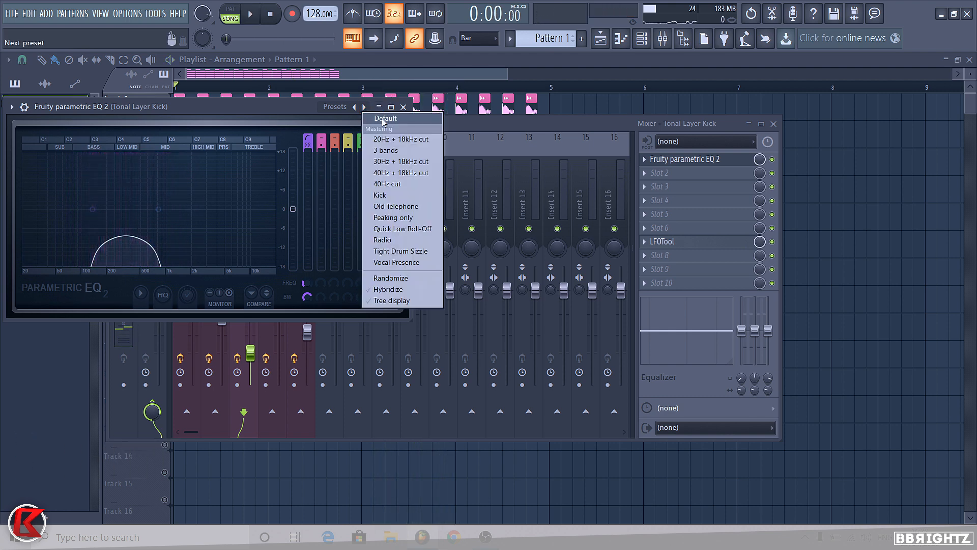
click(385, 119)
click(364, 107)
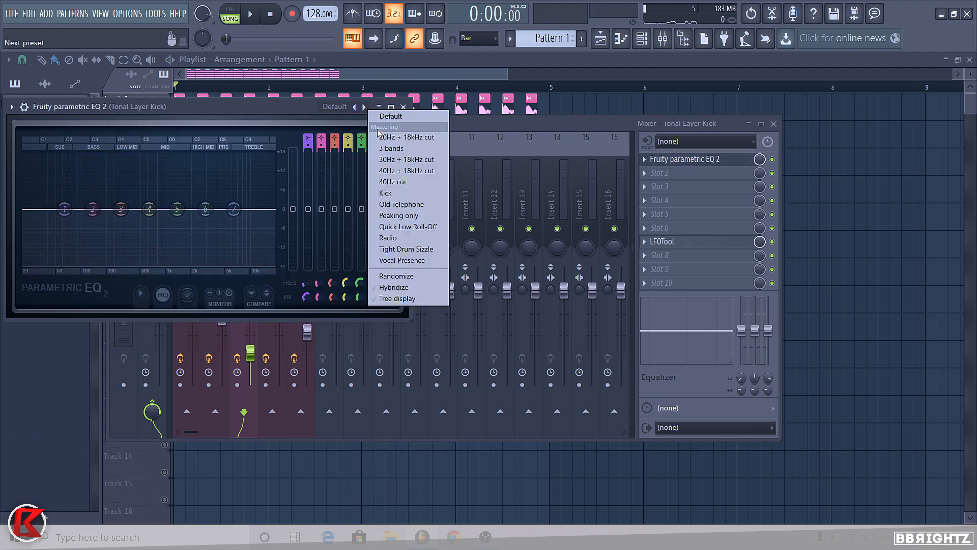
click(404, 138)
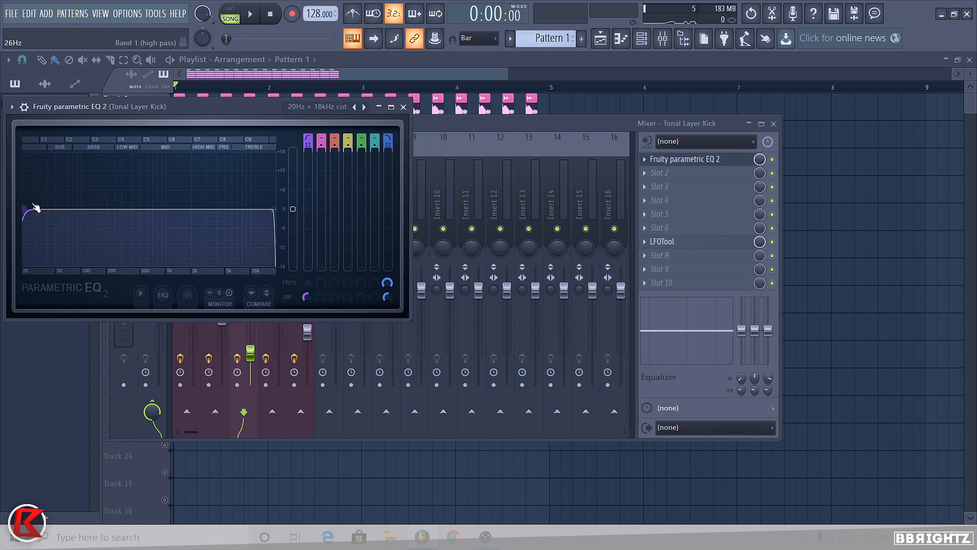
Step: Raise the EQ's low cut and lower its high cut to about 631 Hz, auditioning Tonal Layer Kick soloed
drag(36, 207, 94, 208)
drag(270, 205, 149, 209)
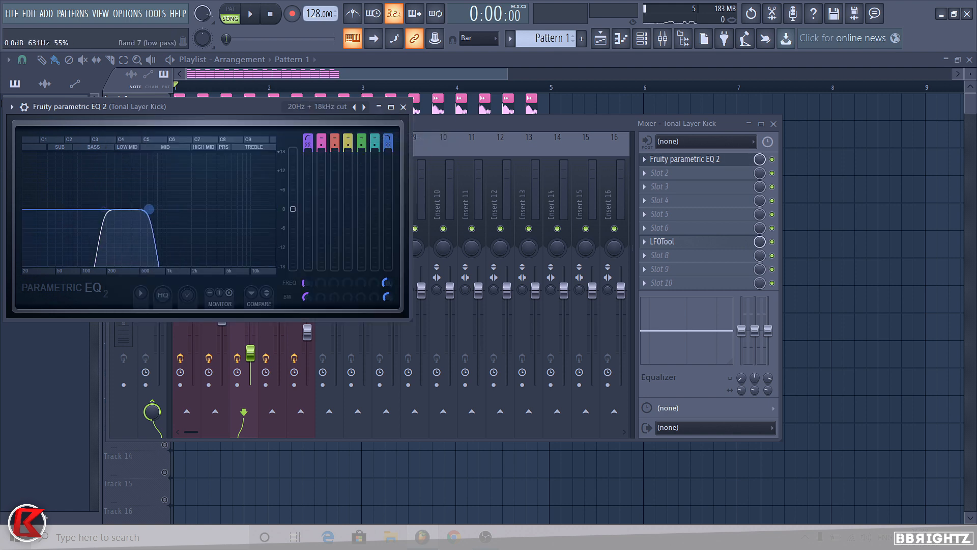
click(608, 123)
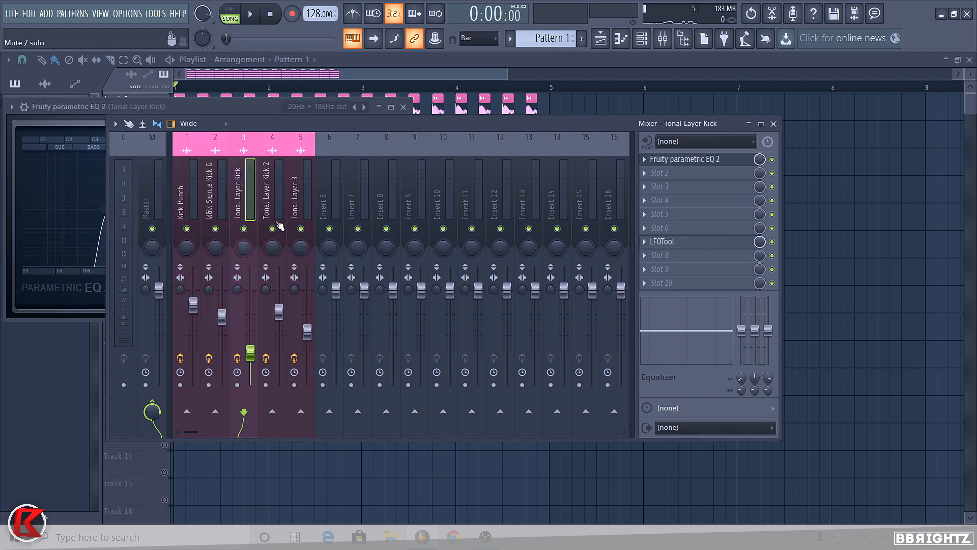
right_click(243, 229)
key(space)
click(93, 108)
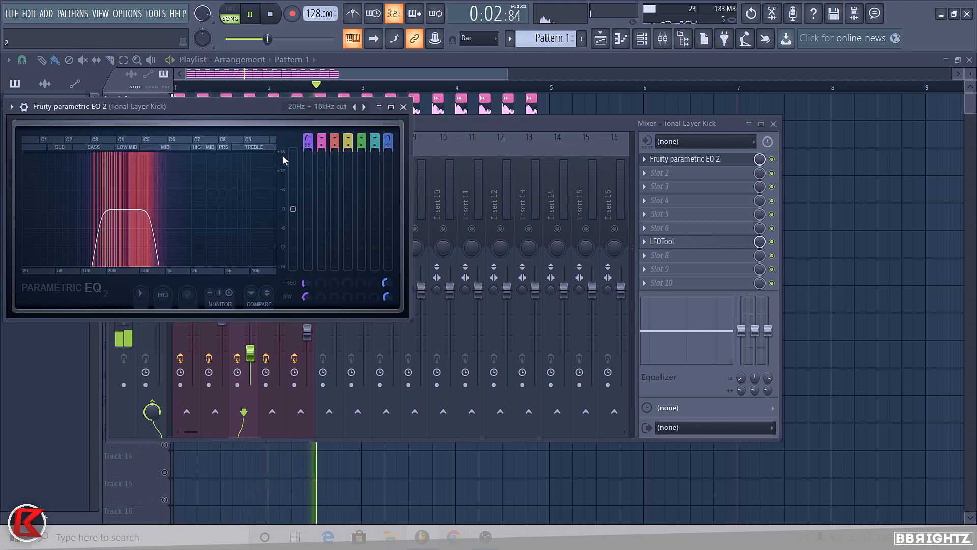
click(389, 126)
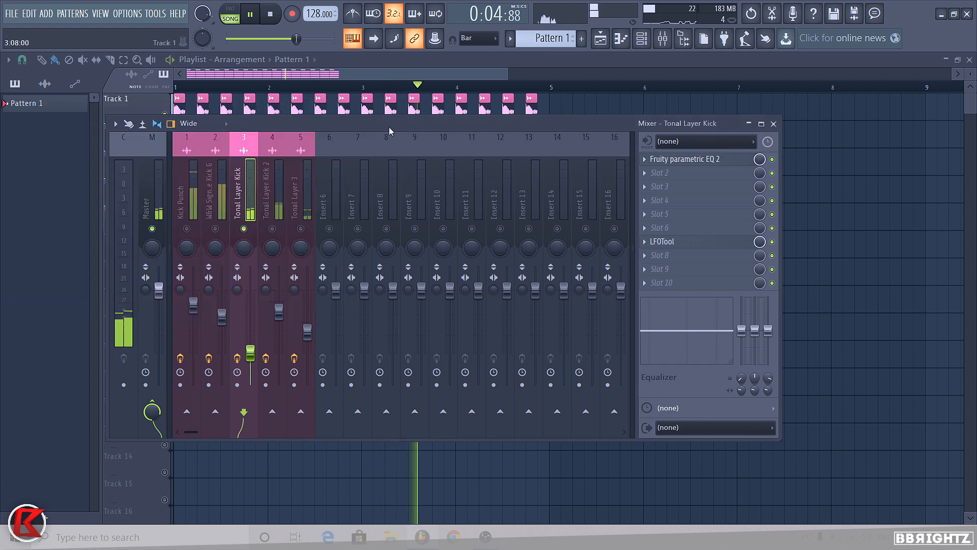
Step: Re-enable the four other kick inserts and lower Tonal Layer Kick's fader to about -19.5 dB, toggling its mute to compare
click(215, 228)
click(187, 229)
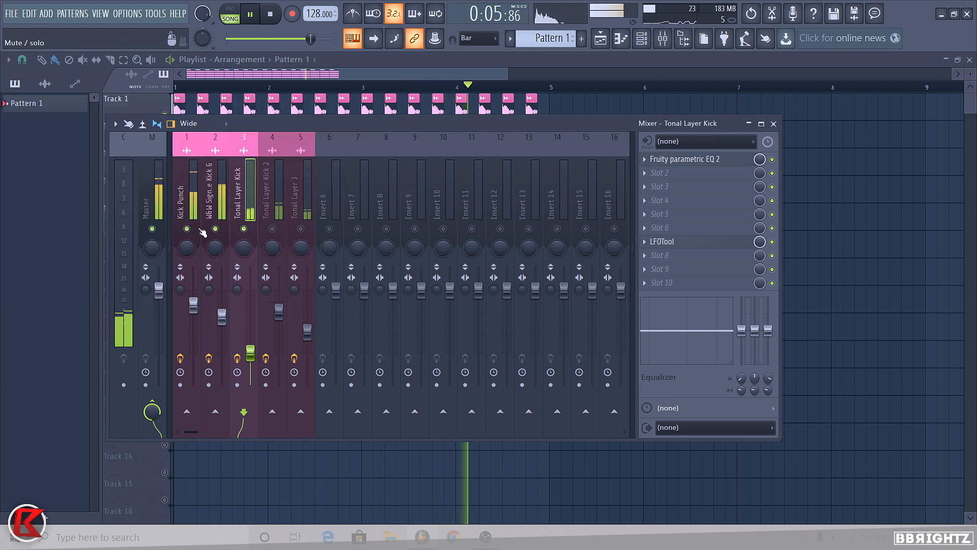
click(272, 229)
click(301, 229)
click(244, 228)
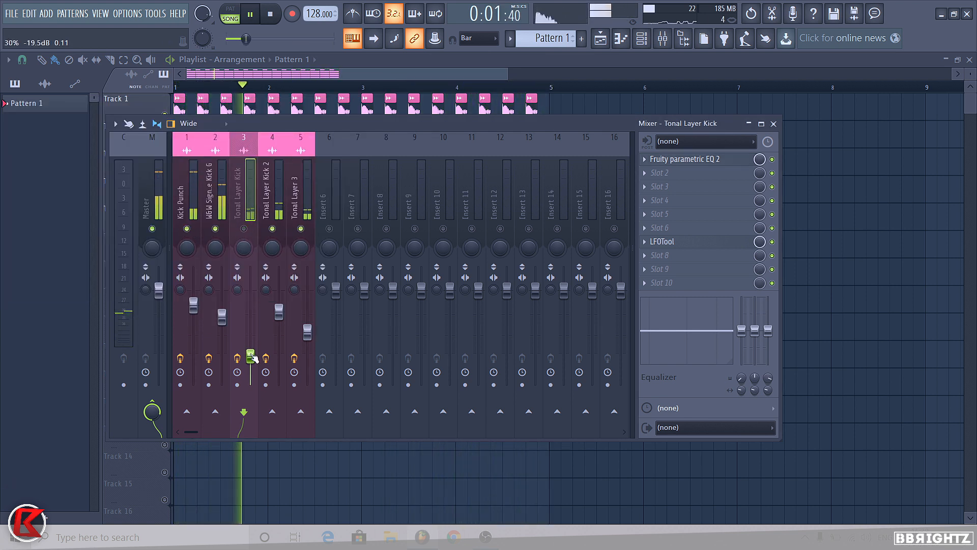
click(244, 228)
Step: Set the low cut of Tonal Layer Kick's parametric EQ to about 190 Hz and compare the kick with the layer muted
click(716, 159)
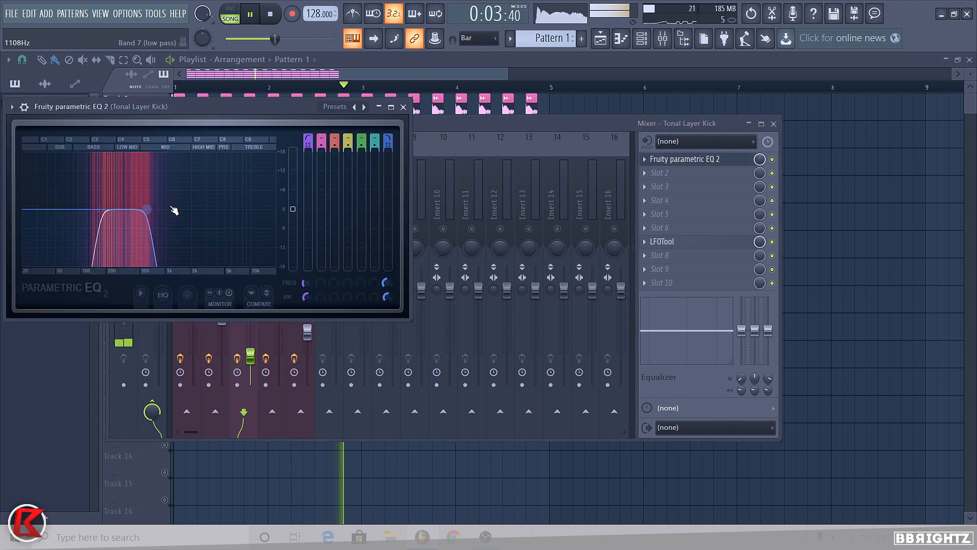
drag(147, 209, 105, 209)
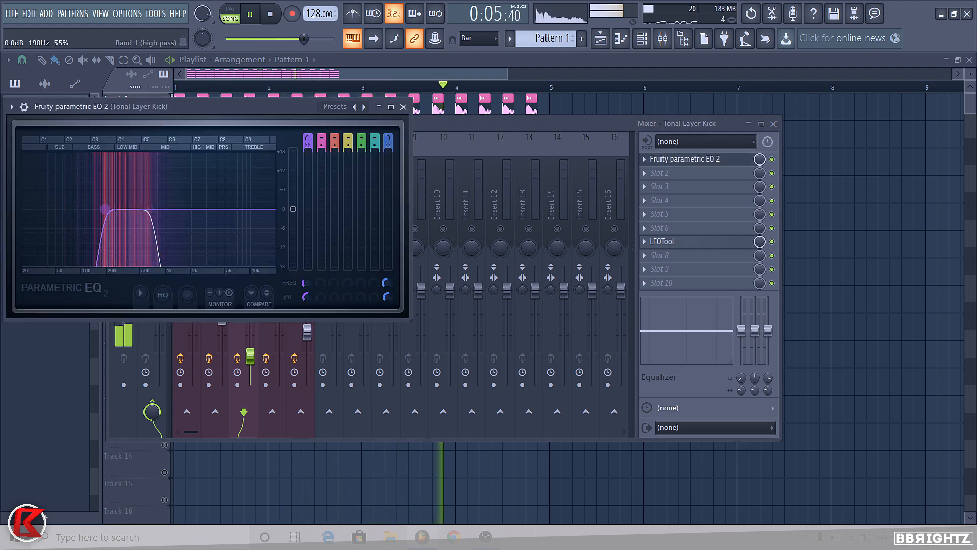
click(704, 157)
click(244, 229)
click(244, 228)
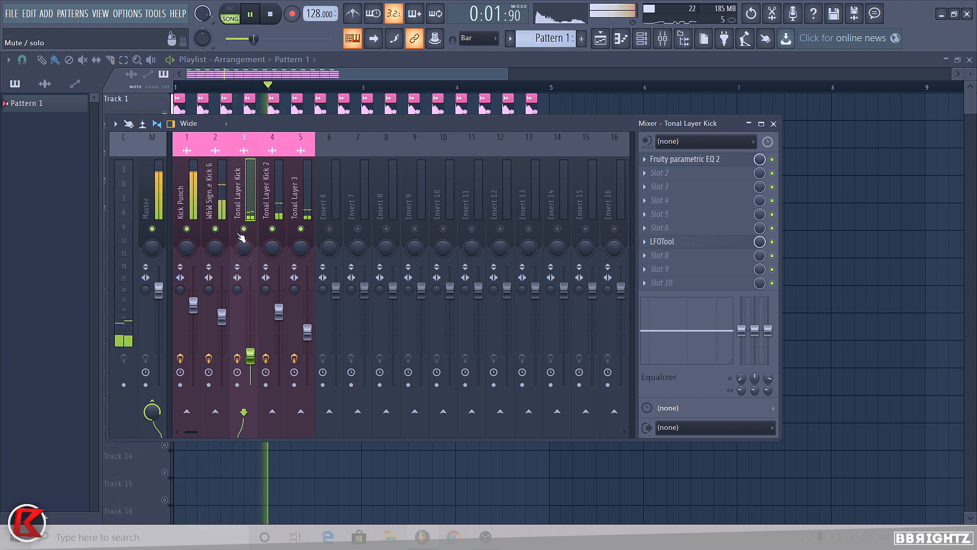
key(space)
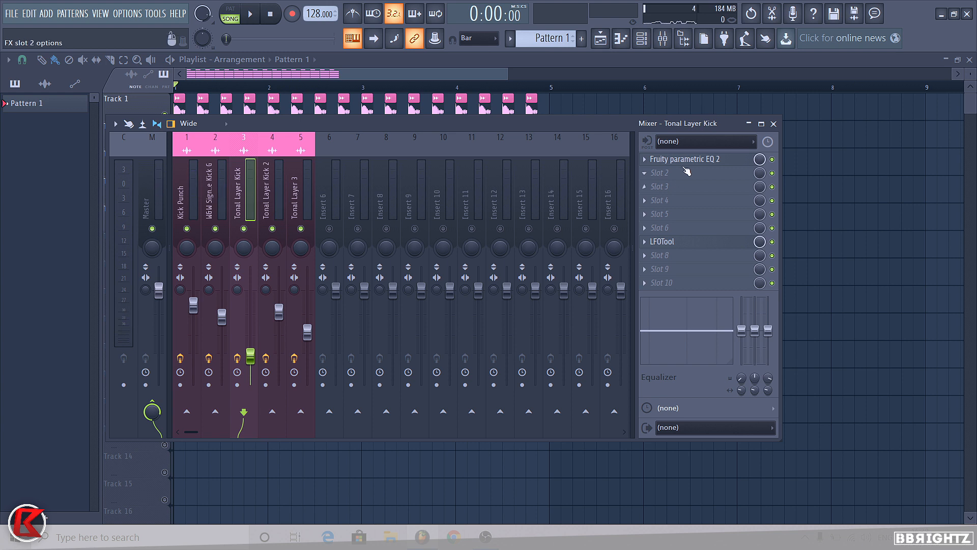
Step: Play the arrangement while toggling Tonal Layer Kick's mute to compare the sound, and return to the playlist
click(681, 162)
click(681, 162)
key(space)
click(250, 226)
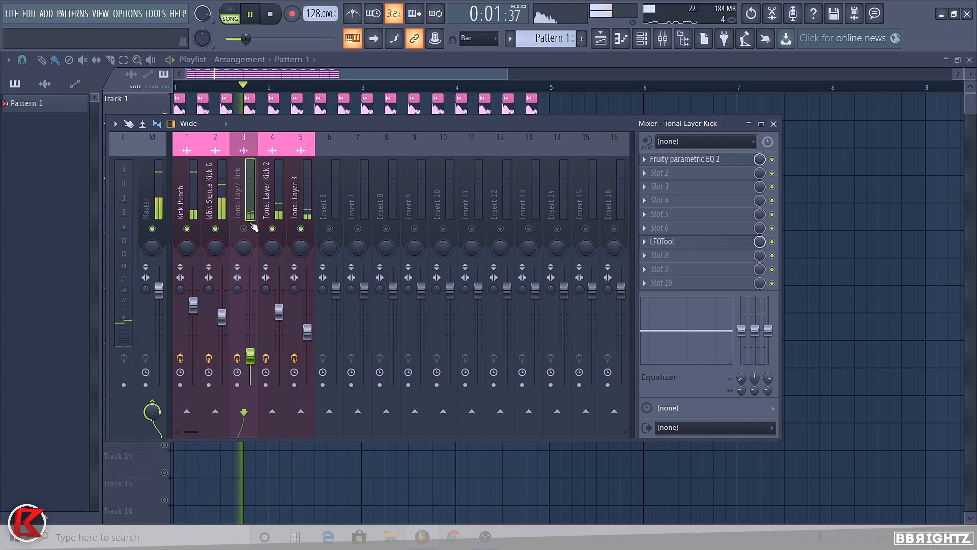
click(251, 225)
key(space)
click(272, 451)
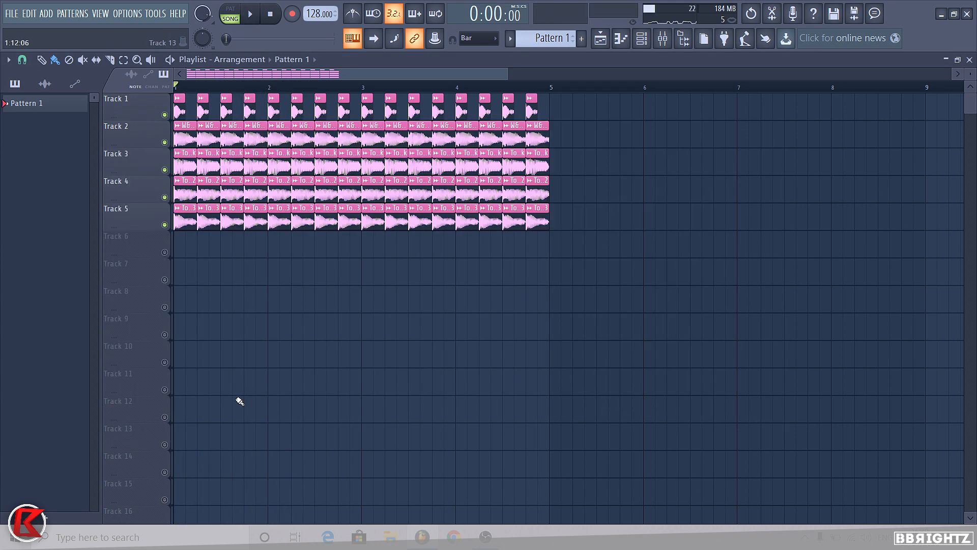
Step: Solo the punch on Track 1 and the signature kick on Track 2 in turn, playing each alone
right_click(165, 225)
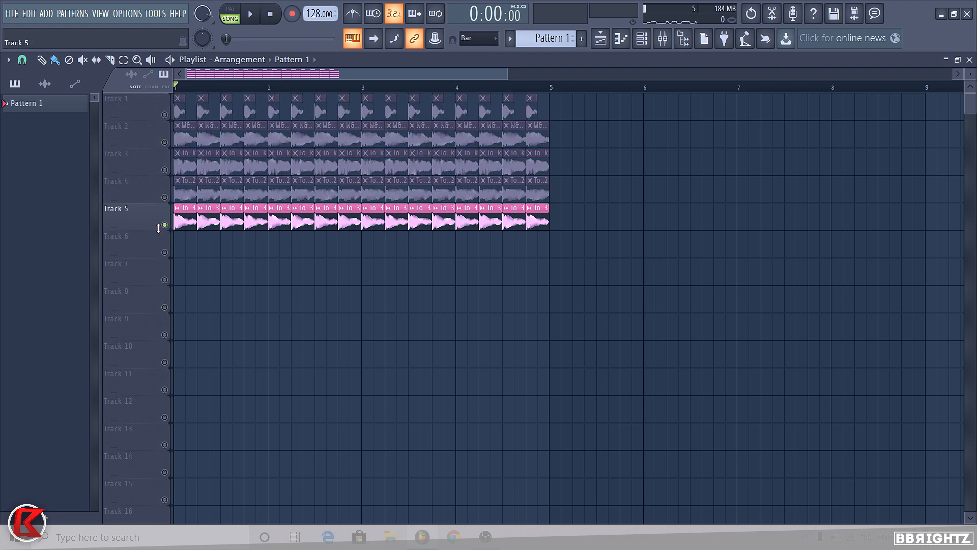
right_click(164, 225)
right_click(165, 115)
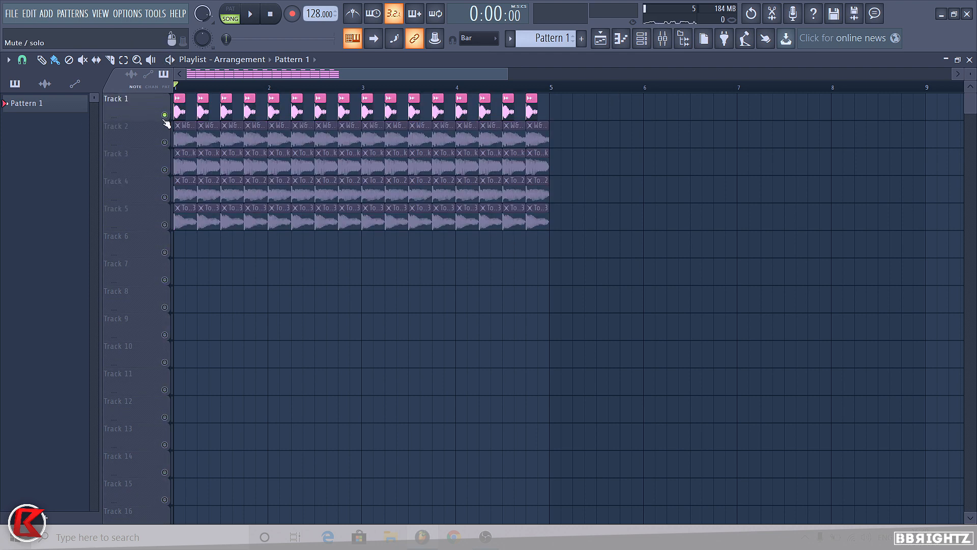
key(space)
key(space)
right_click(165, 143)
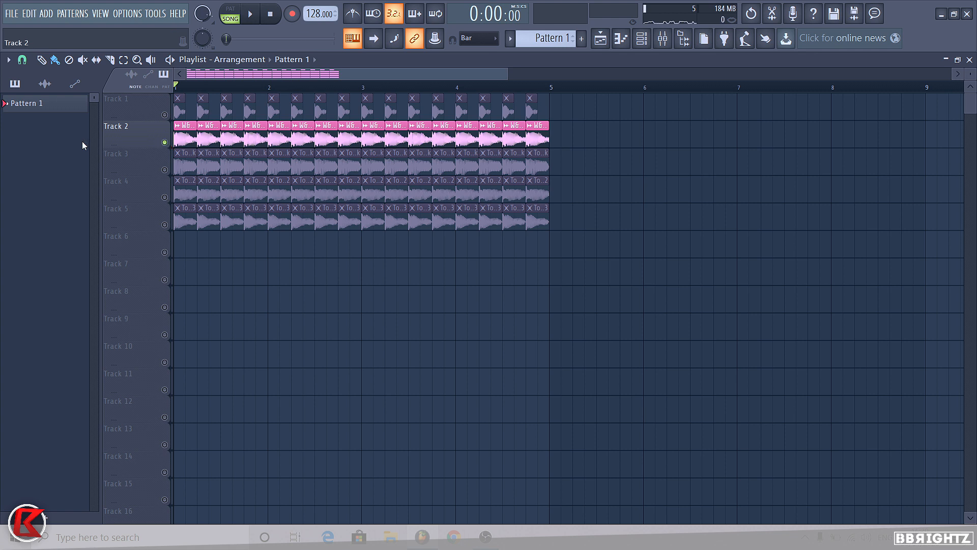
key(space)
key(space)
Step: Solo the tonal layers on Tracks 3, 4 and 5 in turn during playback, and restore all tracks
right_click(165, 170)
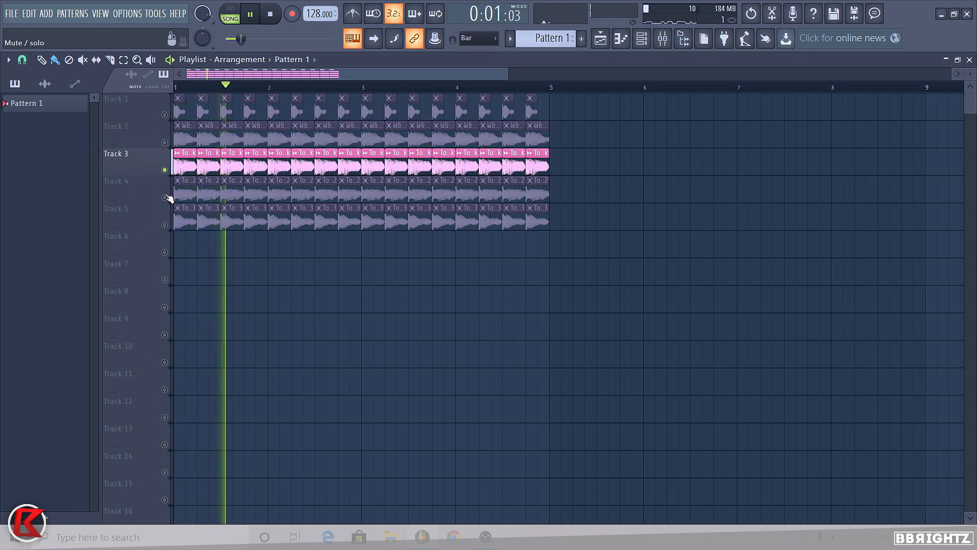
right_click(165, 197)
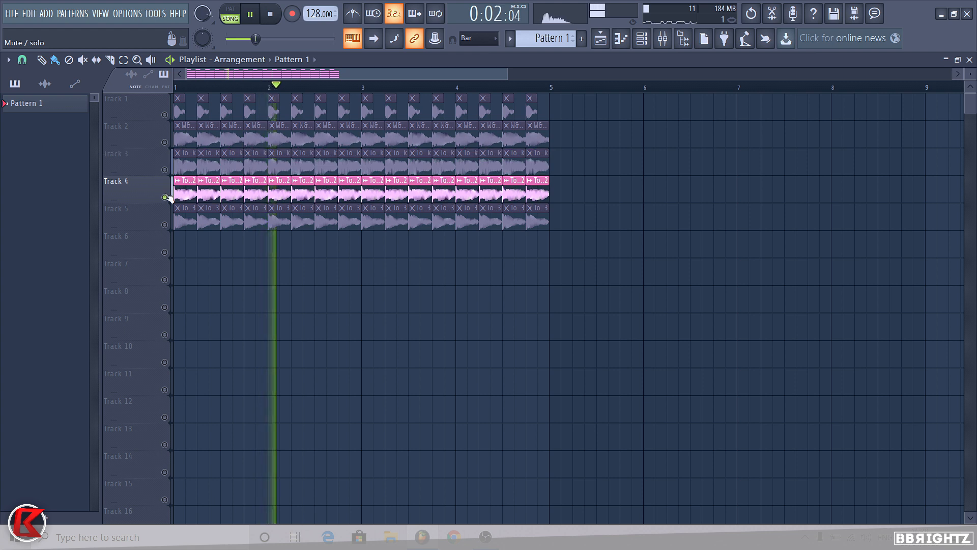
right_click(165, 224)
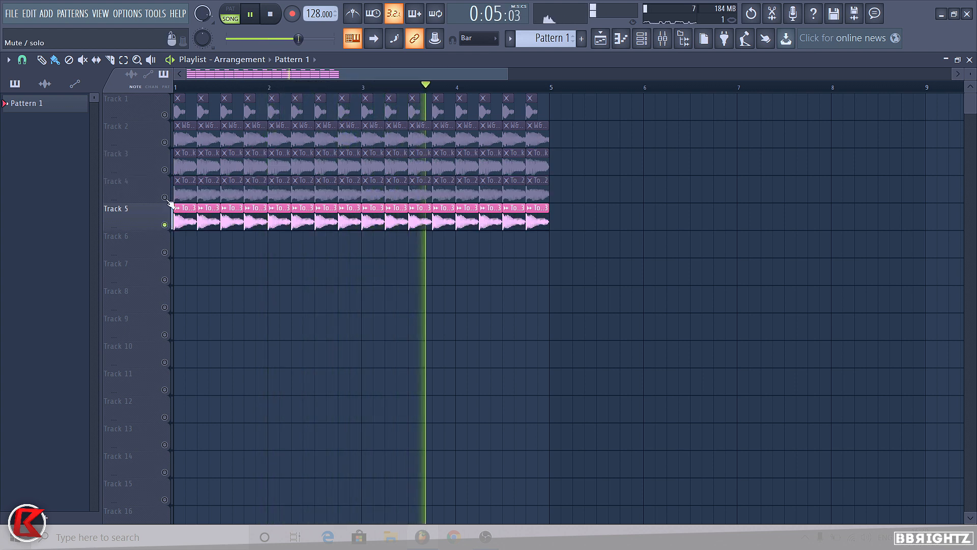
key(space)
right_click(165, 225)
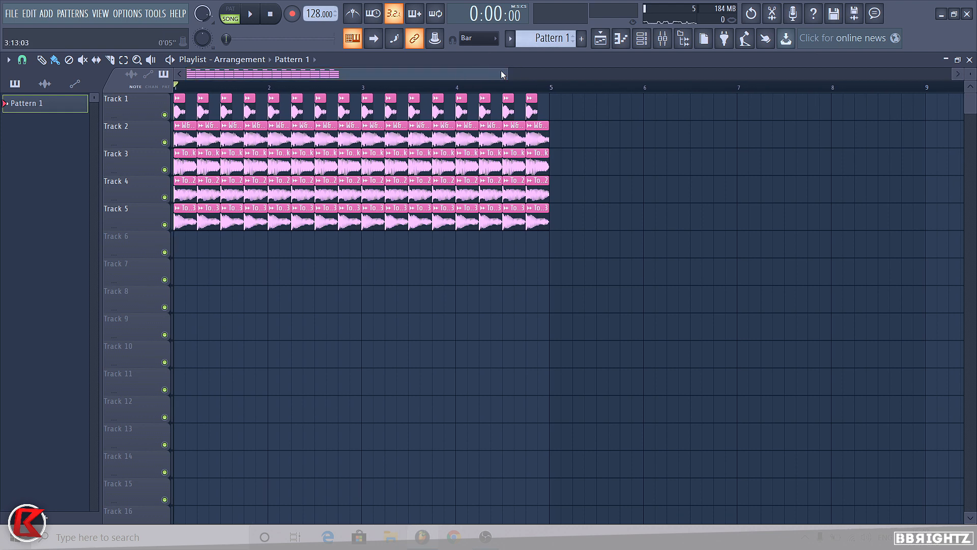
Step: Delete the clips on the last beat of bar 4 from Tracks 1 to 5 while playing the full arrangement
key(space)
drag(509, 71, 387, 71)
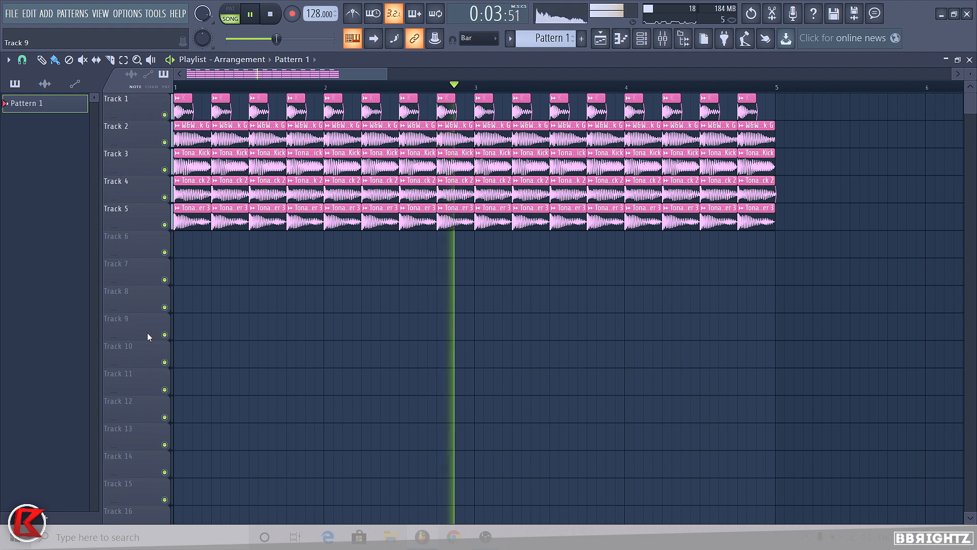
right_click(768, 219)
right_click(767, 191)
right_click(767, 163)
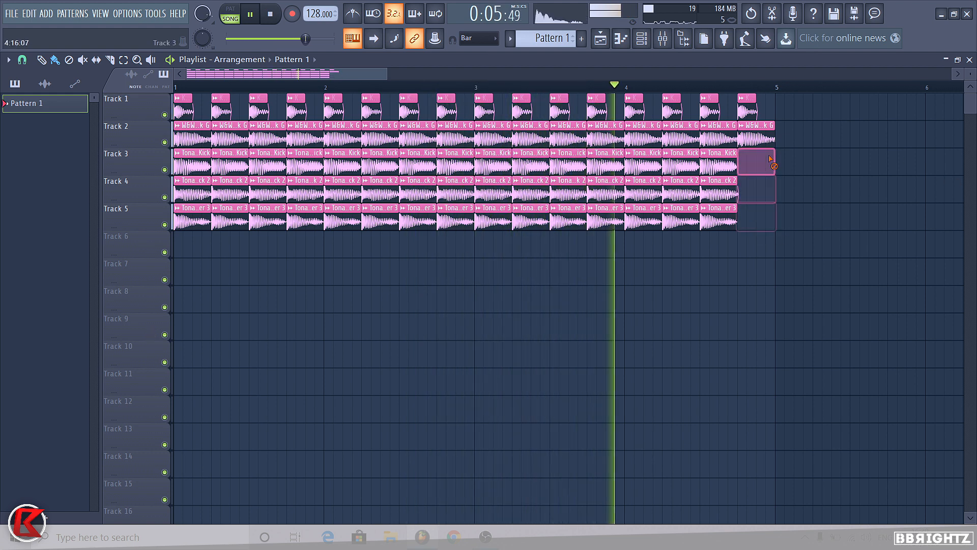
right_click(759, 135)
right_click(751, 110)
key(space)
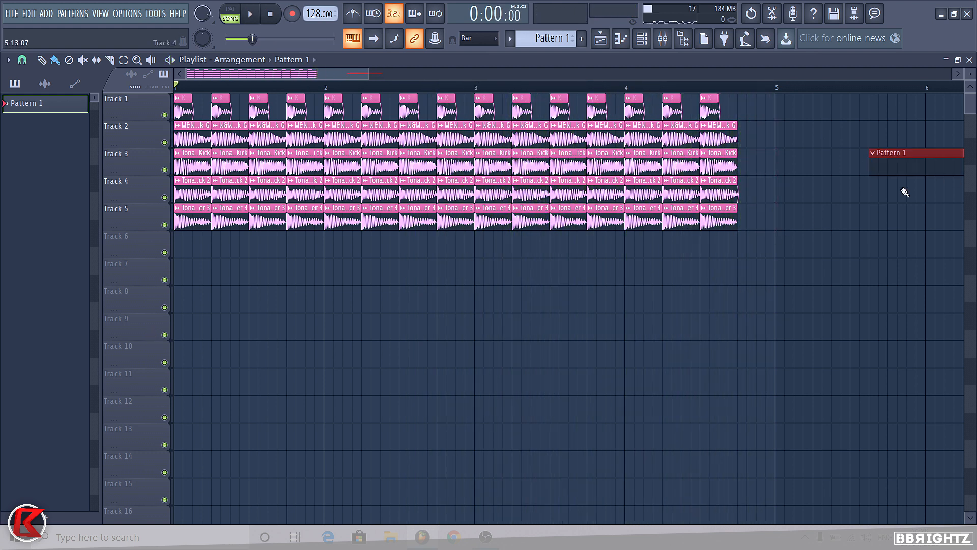